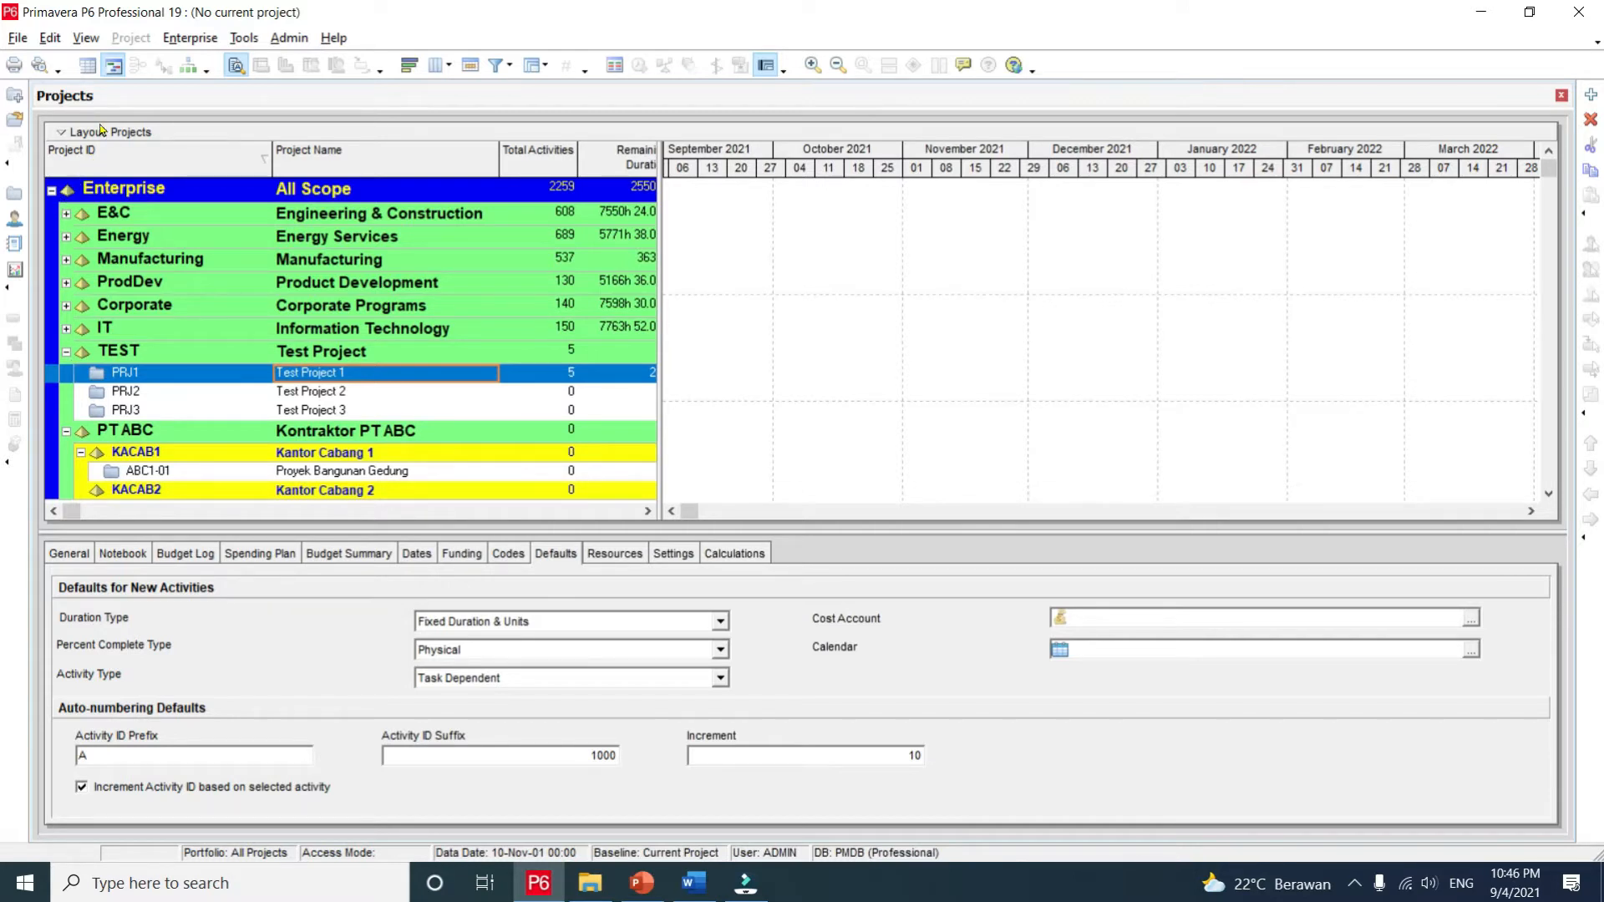
# Step: Set the durations format's unit of time to Day in the user preferences and review the date format settings
pyautogui.click(50, 38)
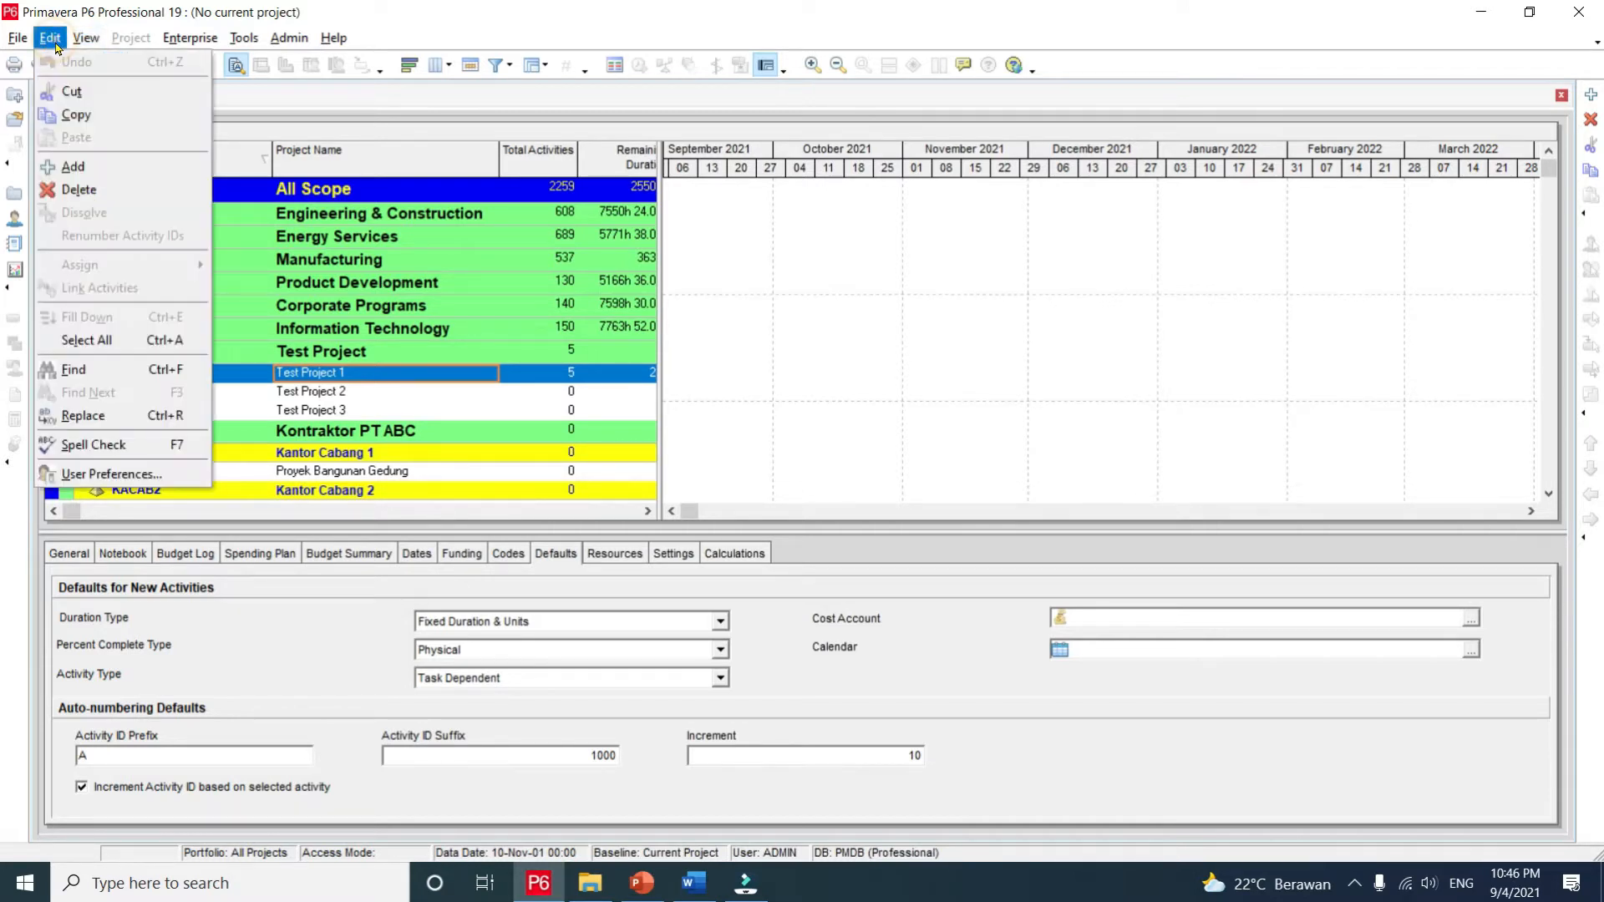
pyautogui.click(113, 474)
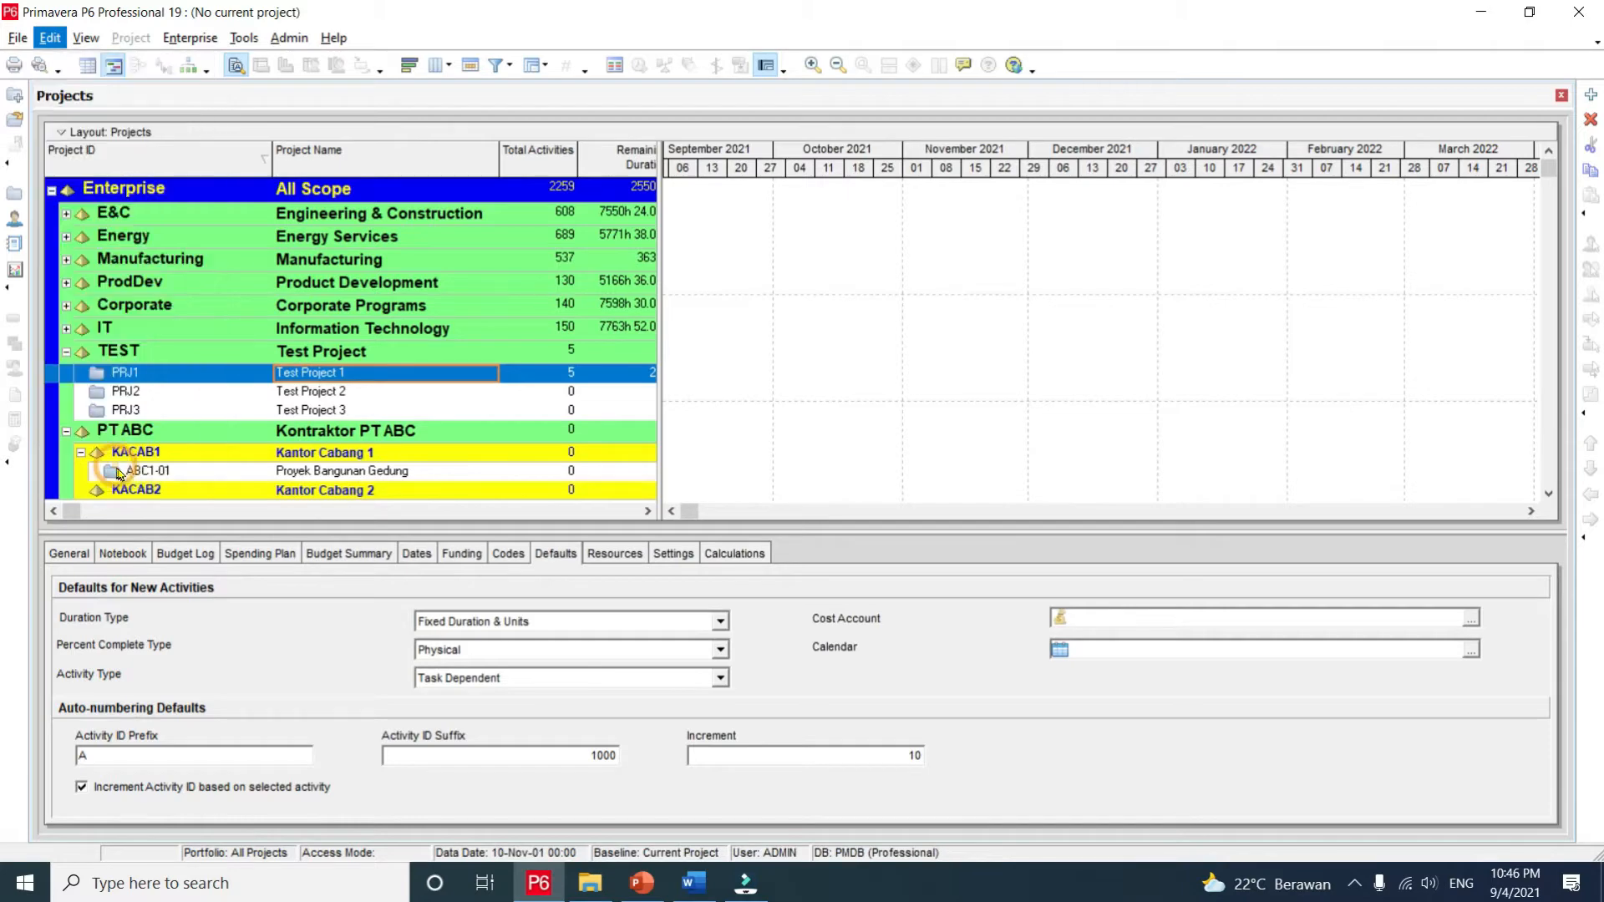
pyautogui.click(555, 180)
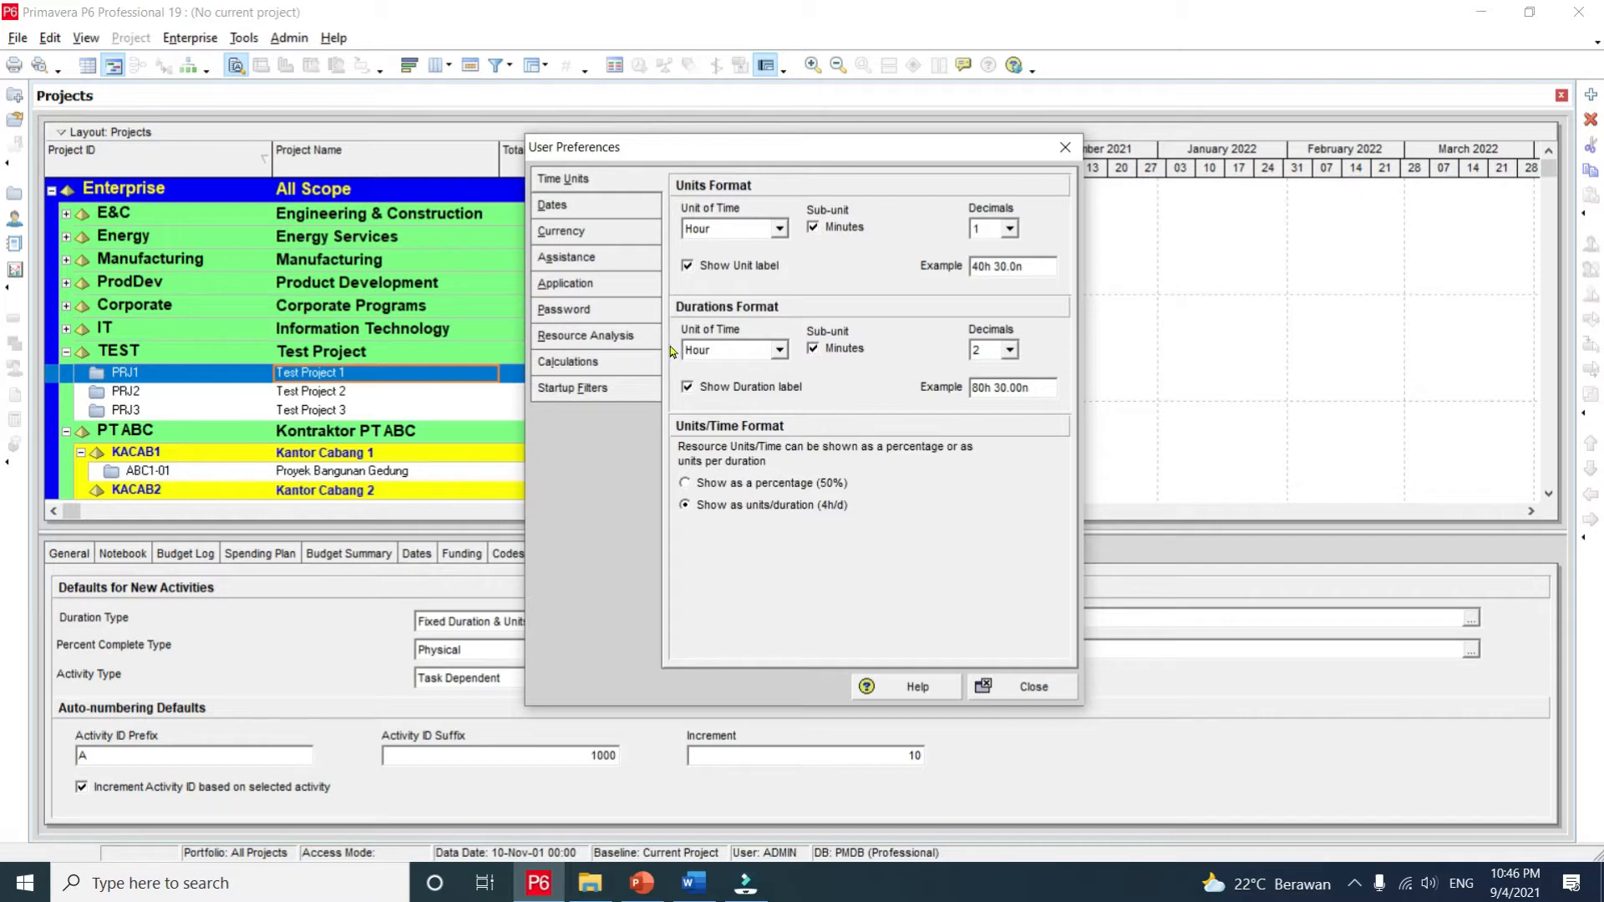
pyautogui.click(780, 351)
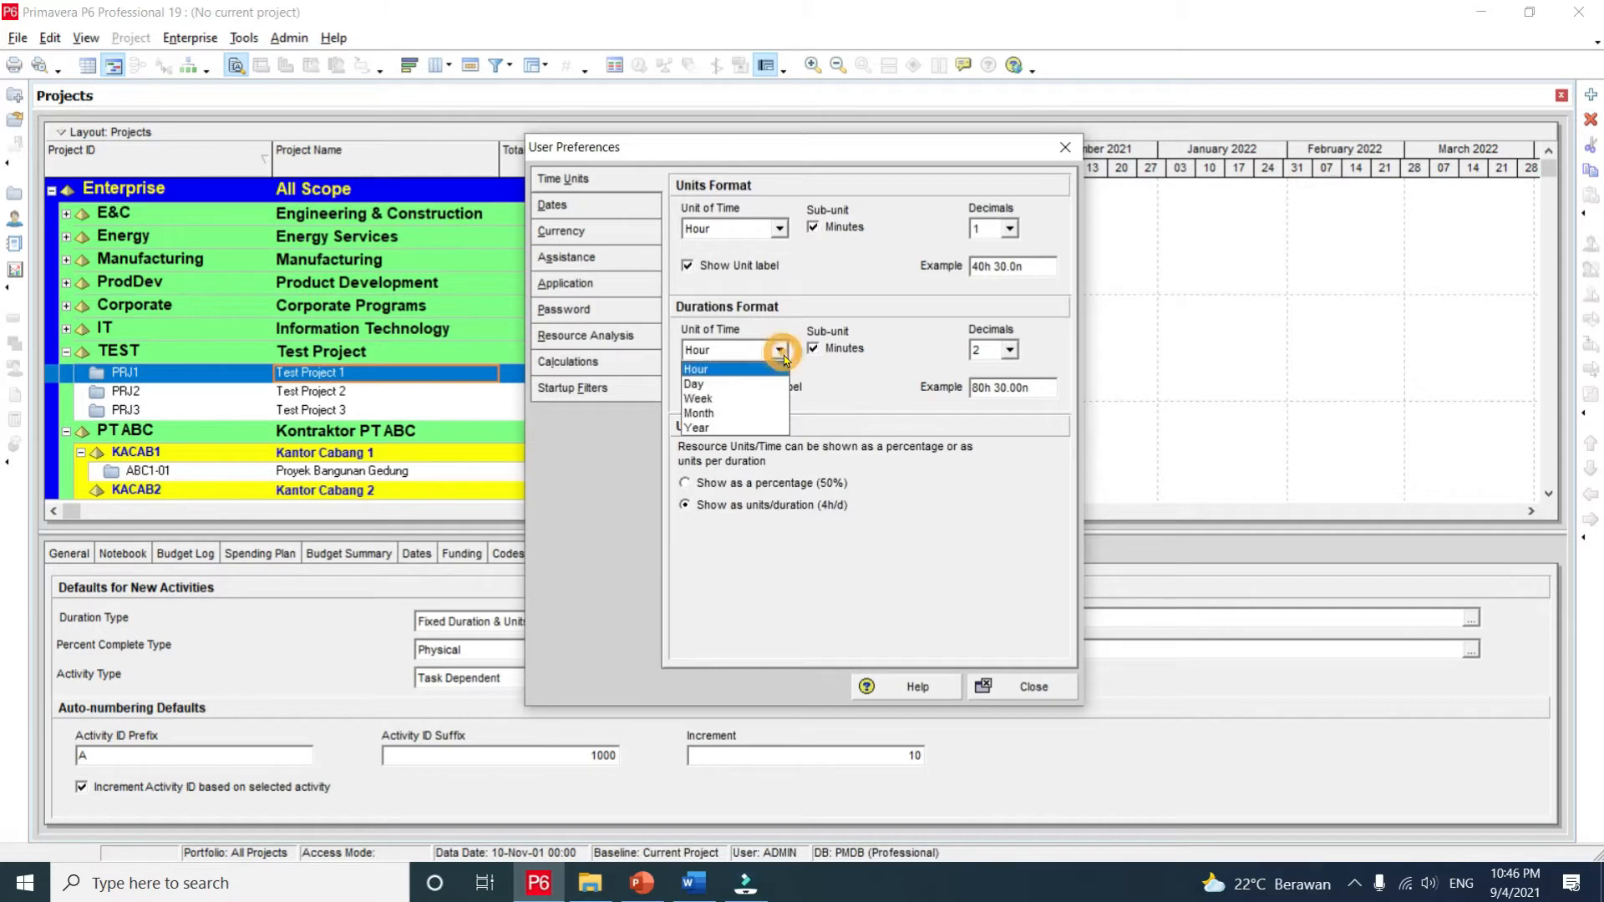
pyautogui.click(749, 387)
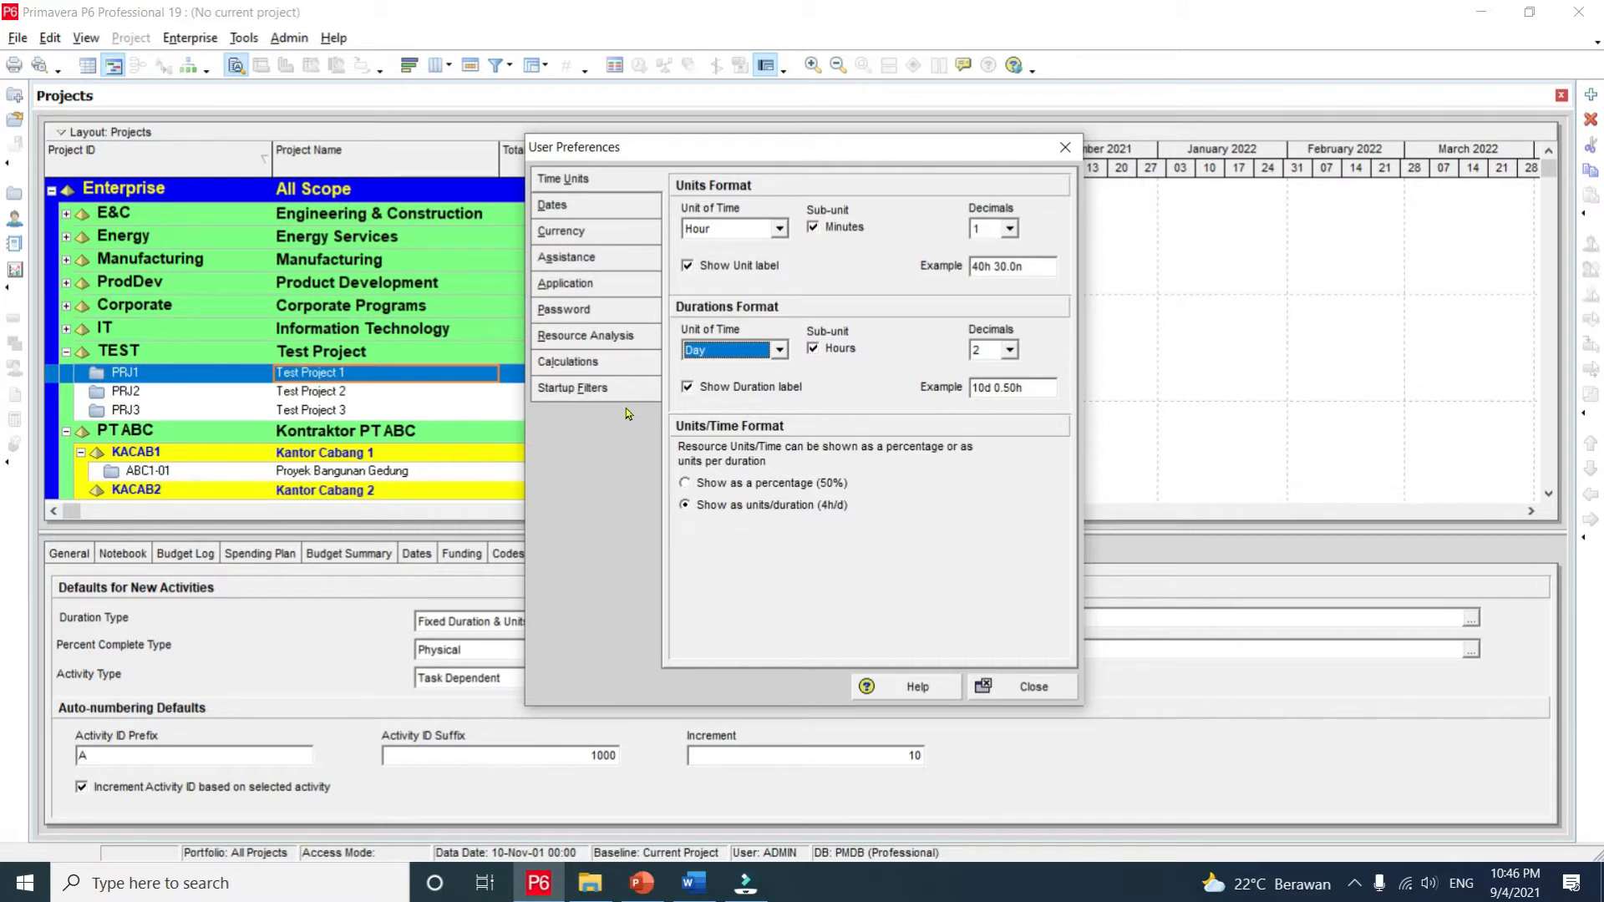
pyautogui.click(603, 212)
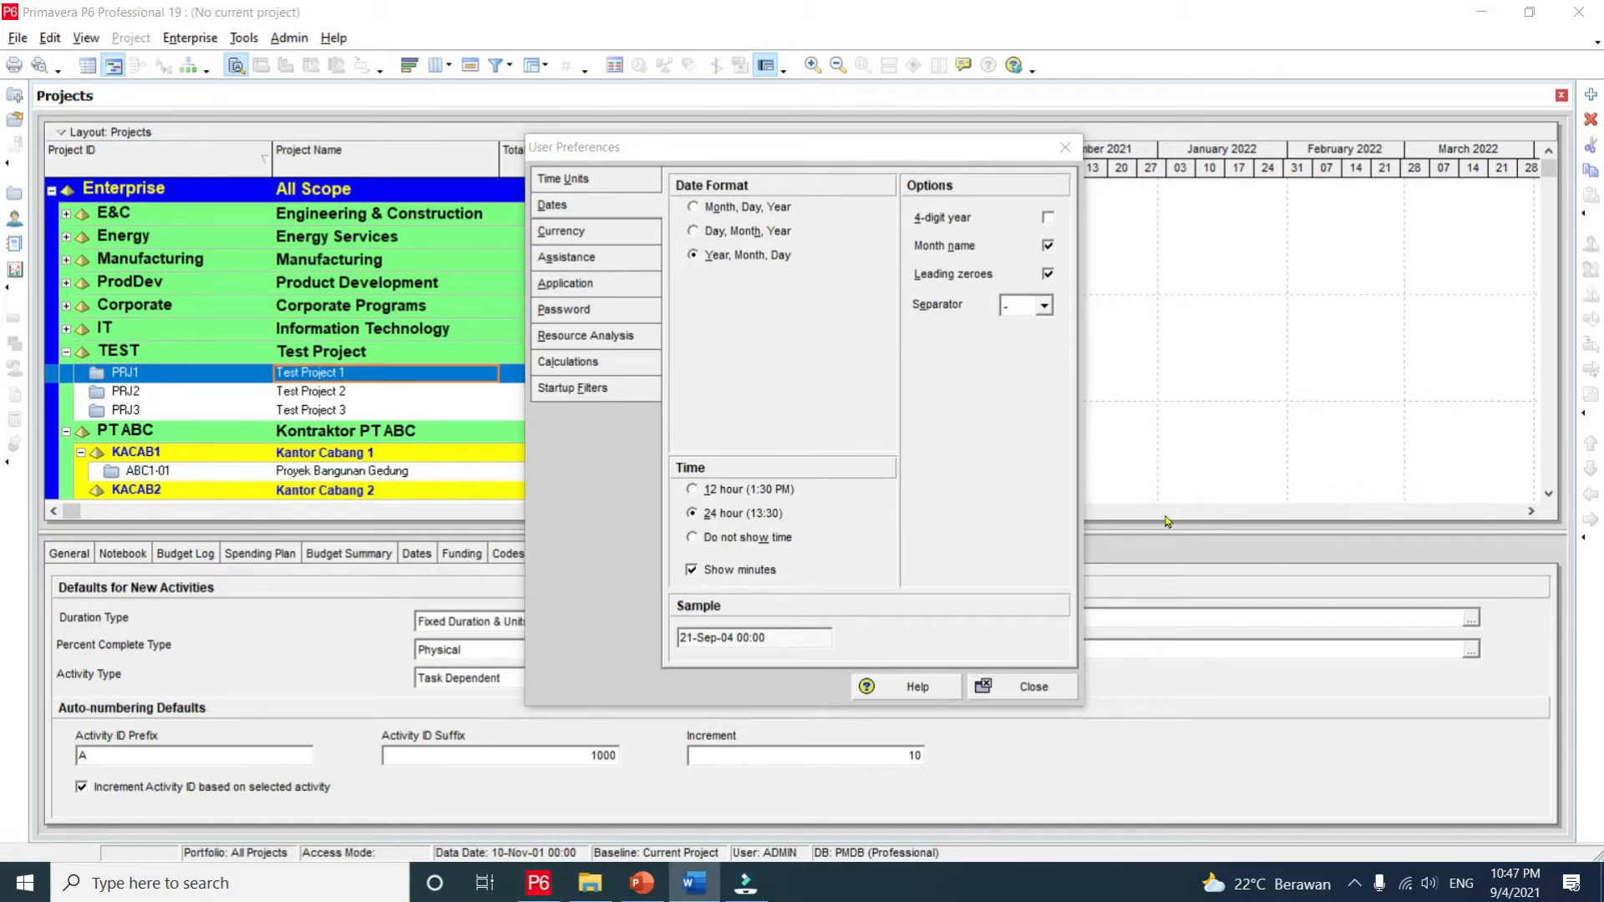
pyautogui.click(1029, 687)
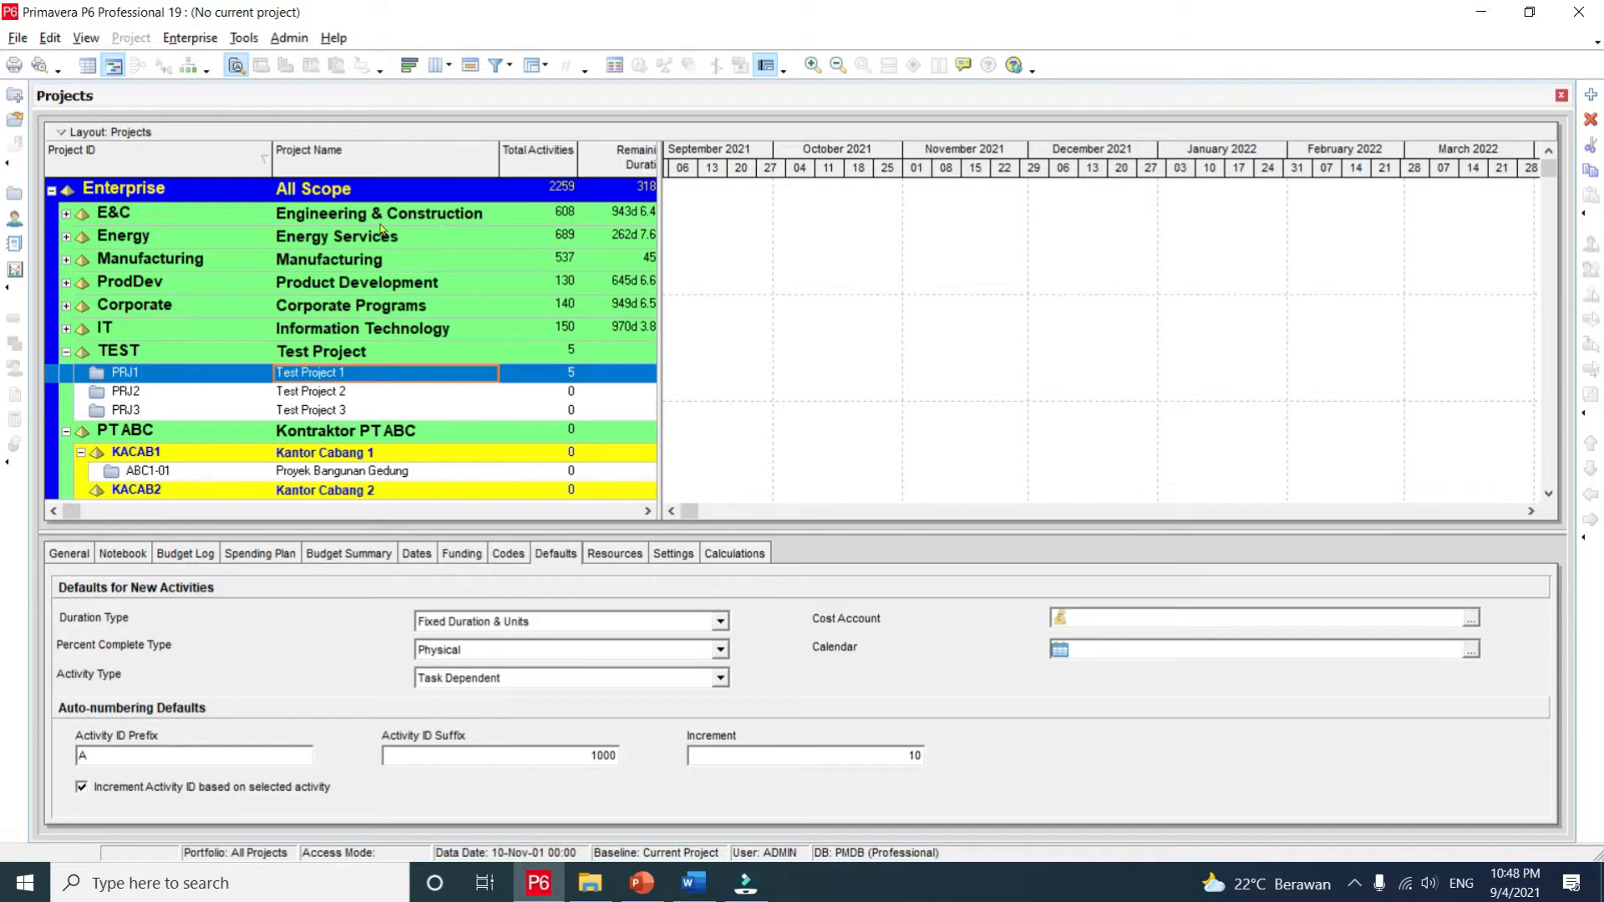
# Step: Set the first day of the week to Monday in the admin preferences and review the hours per time period
pyautogui.click(290, 37)
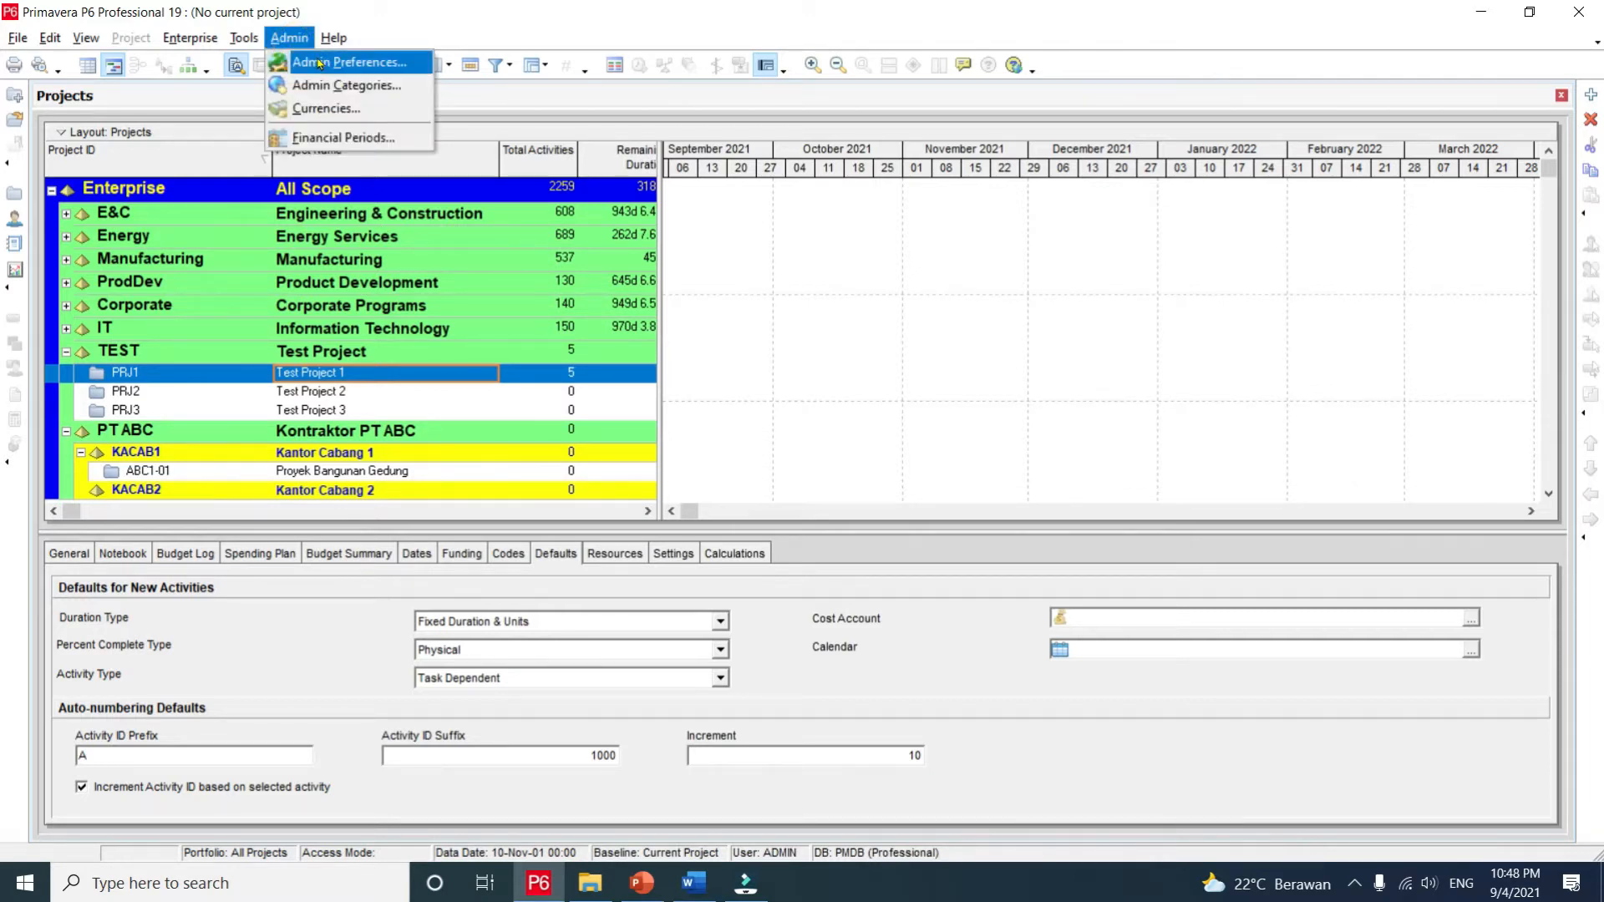
pyautogui.click(320, 64)
pyautogui.click(230, 221)
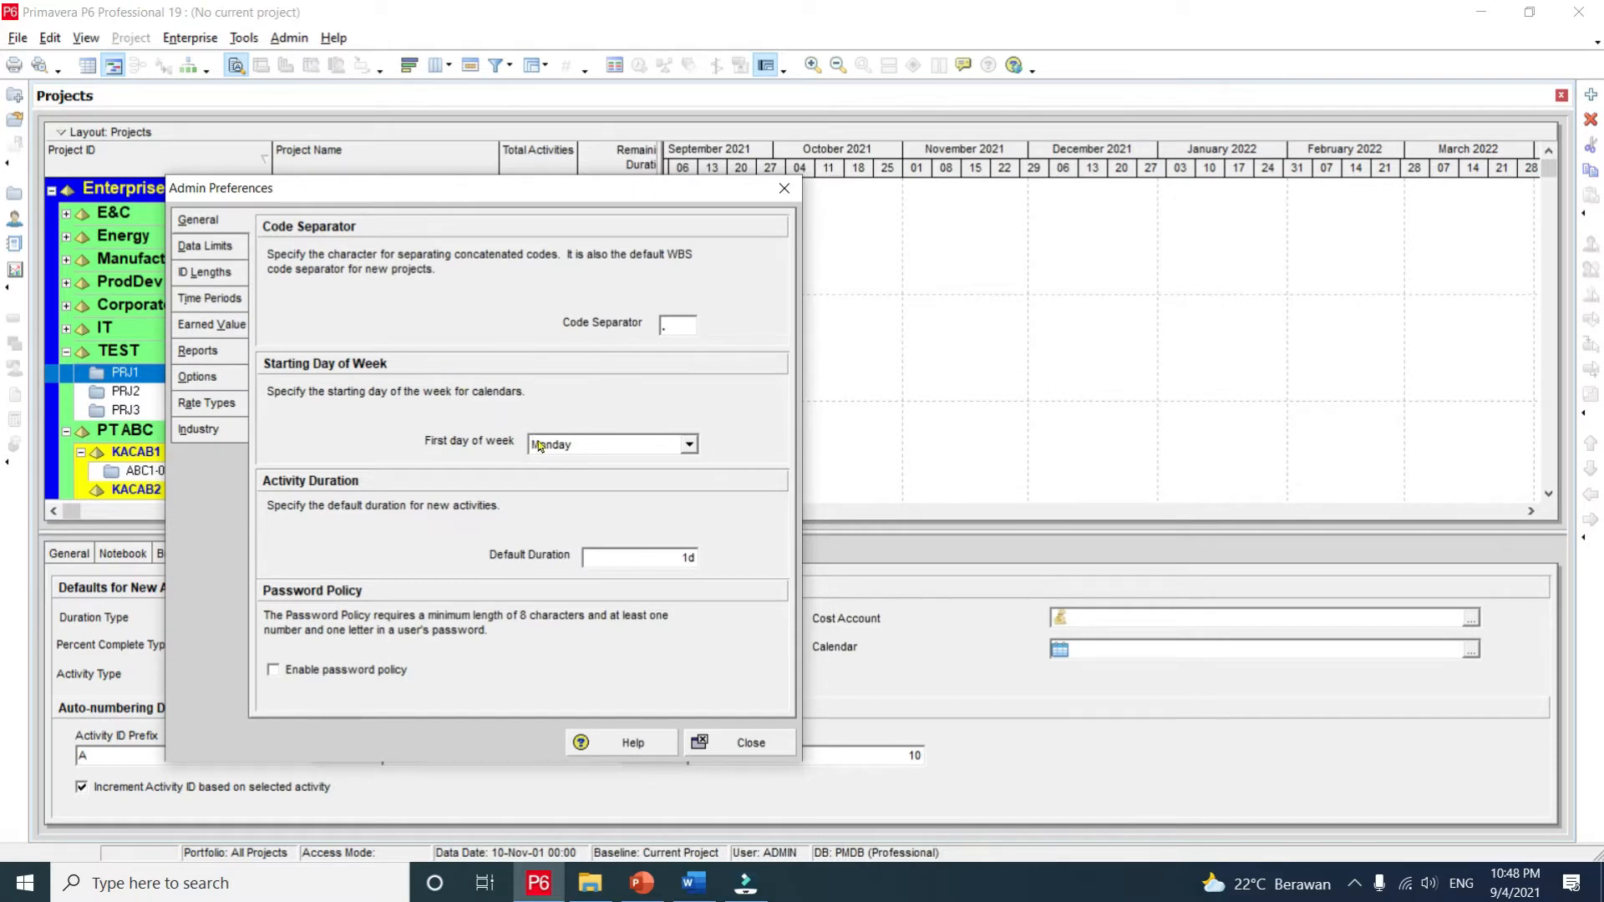
pyautogui.click(690, 449)
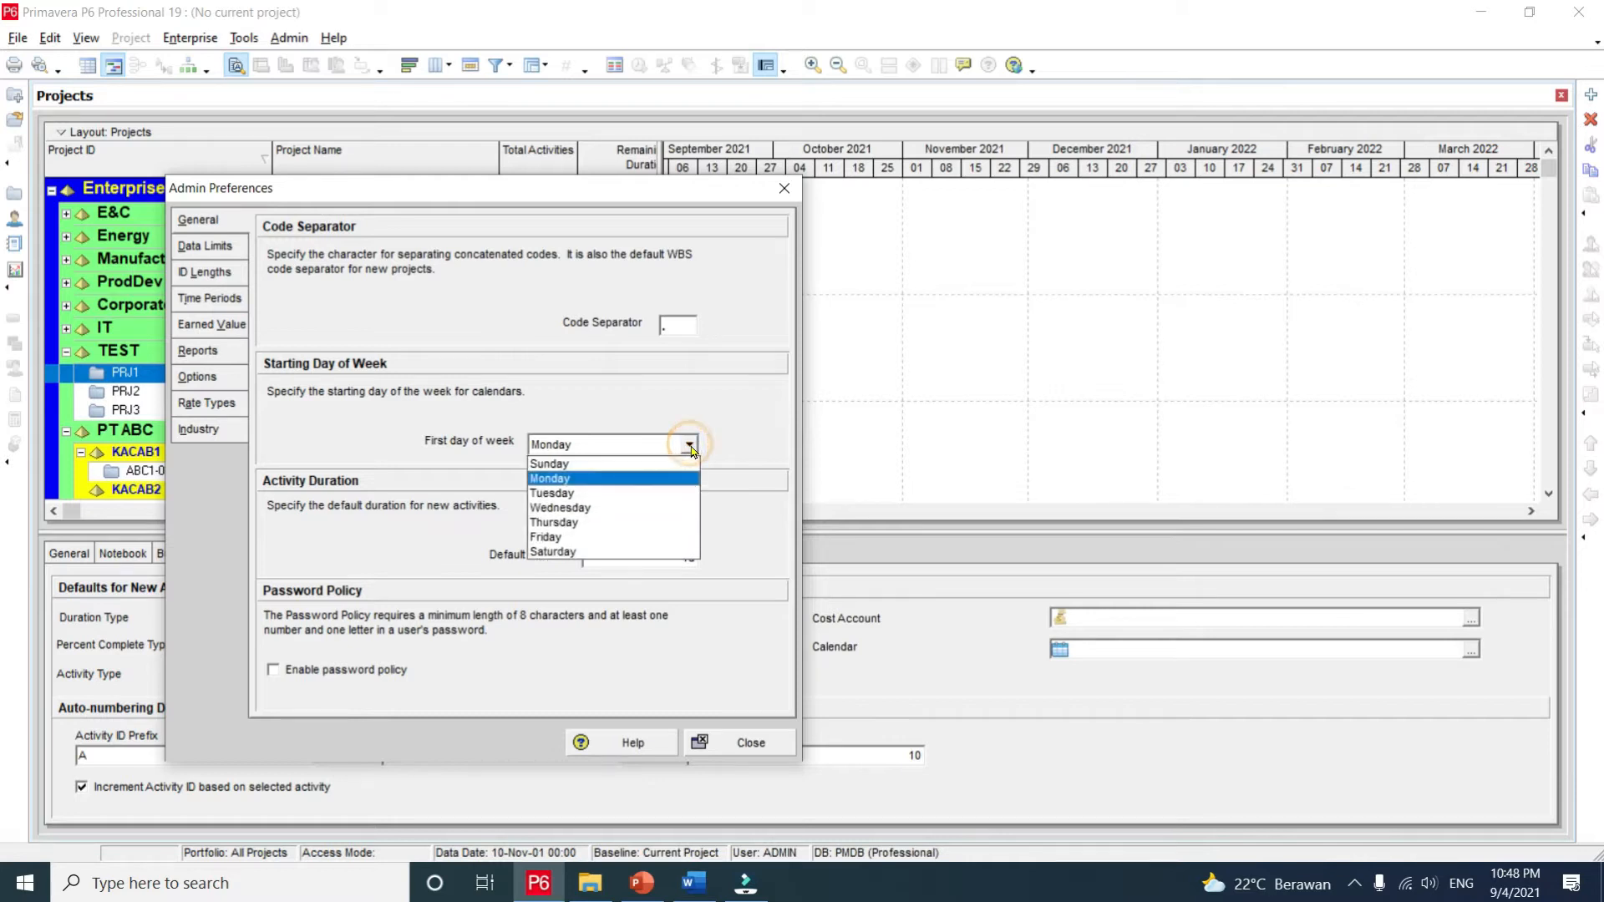
pyautogui.click(660, 476)
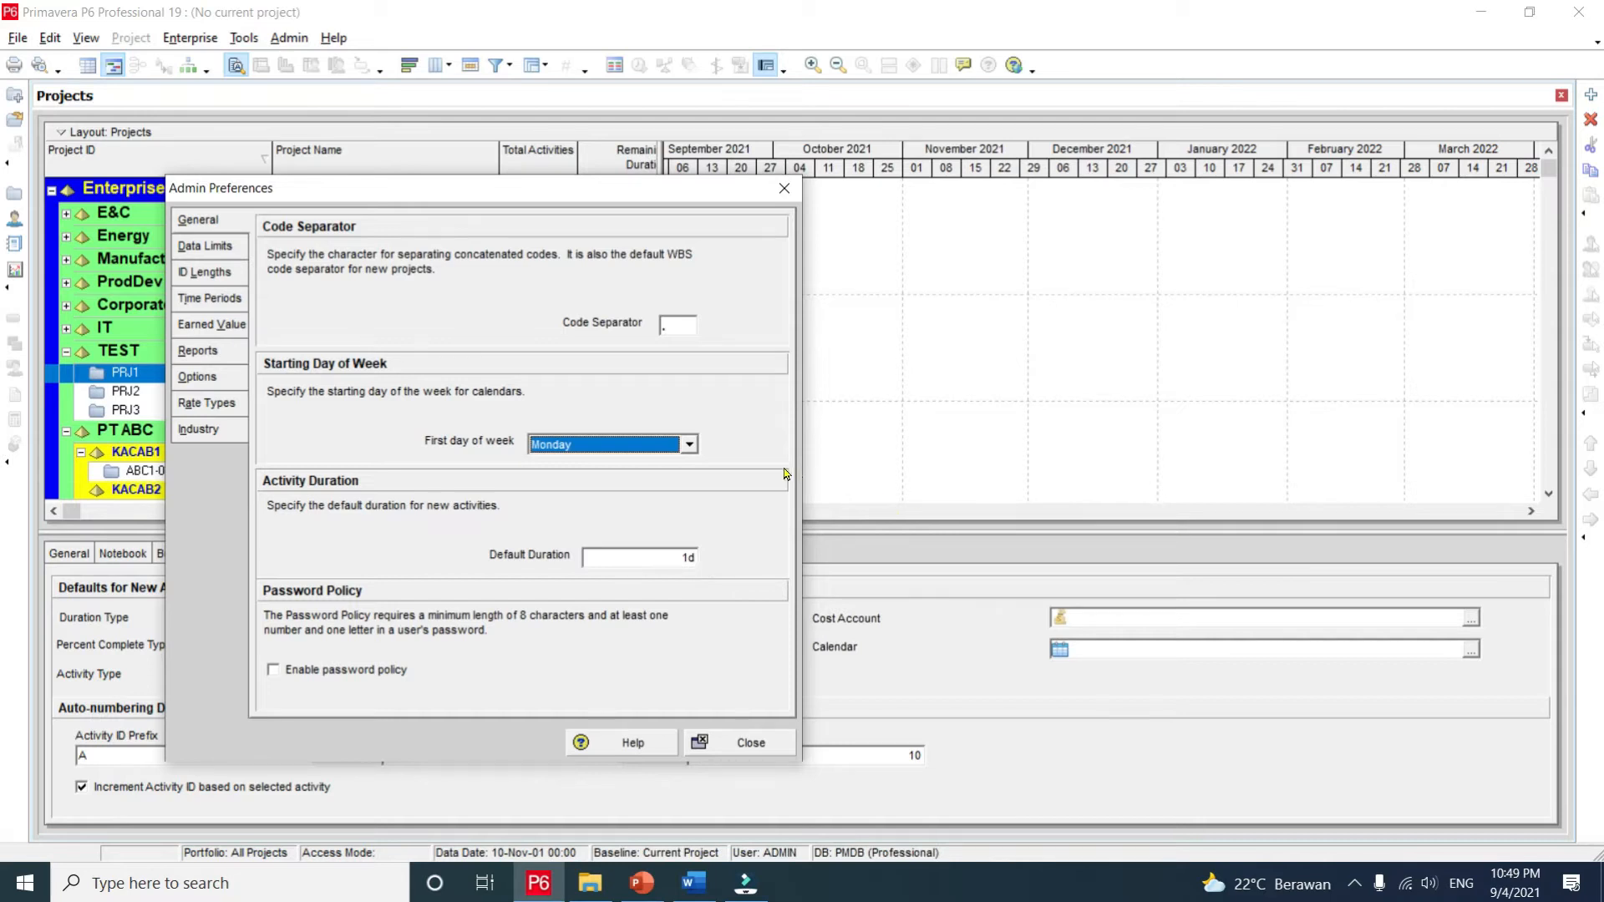
pyautogui.click(215, 302)
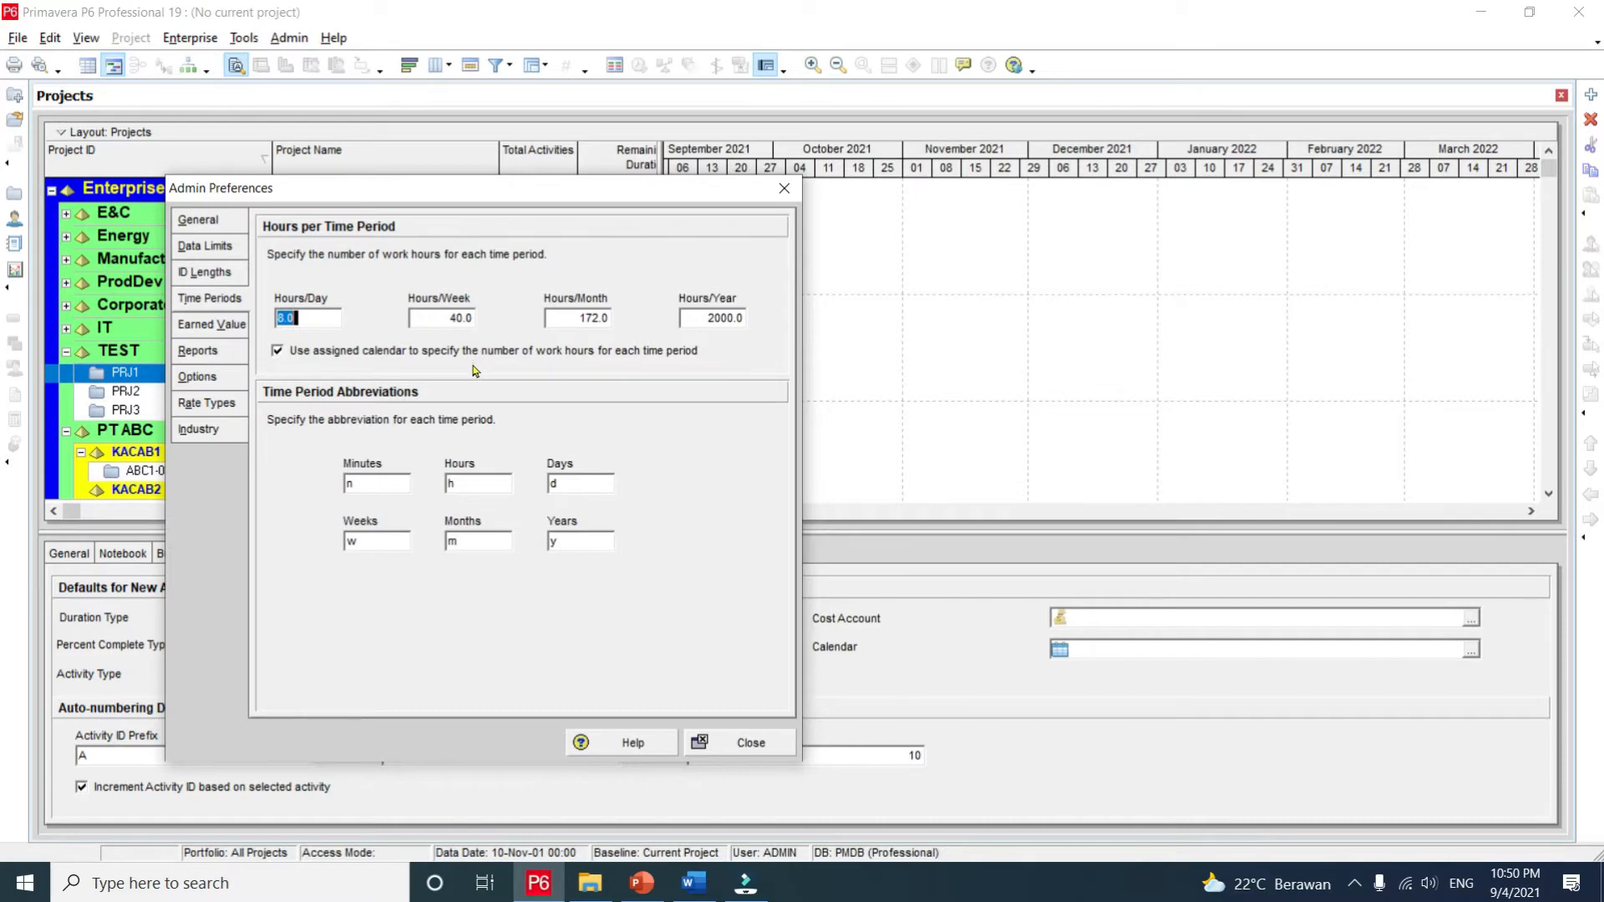
pyautogui.click(751, 744)
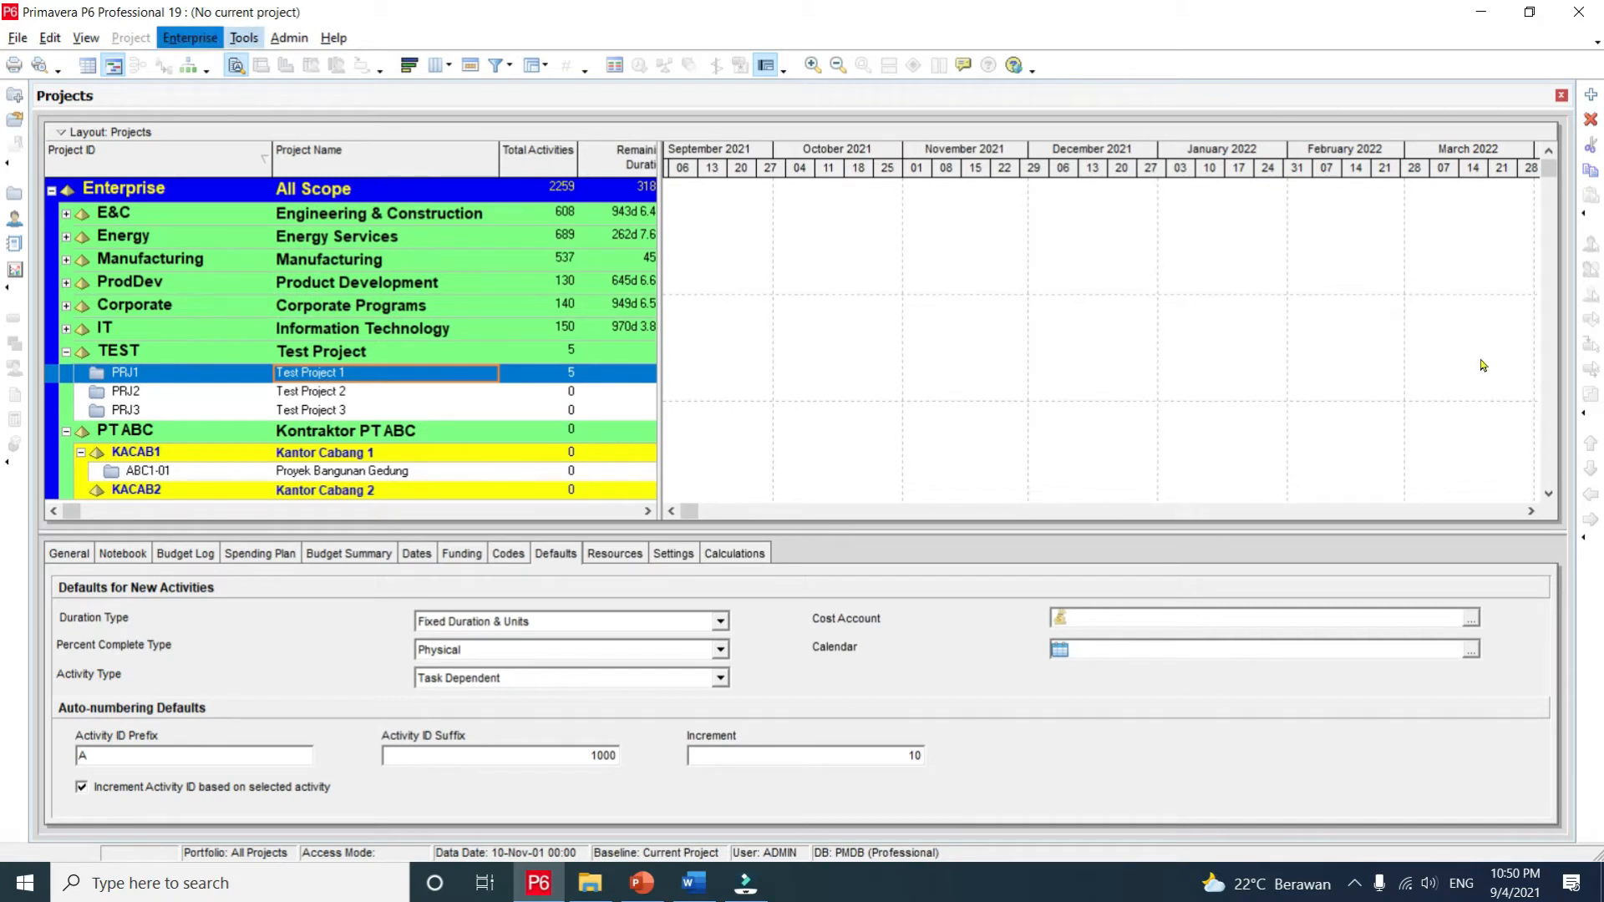
# Step: Examine the list of global calendars and which one is the default
pyautogui.click(194, 39)
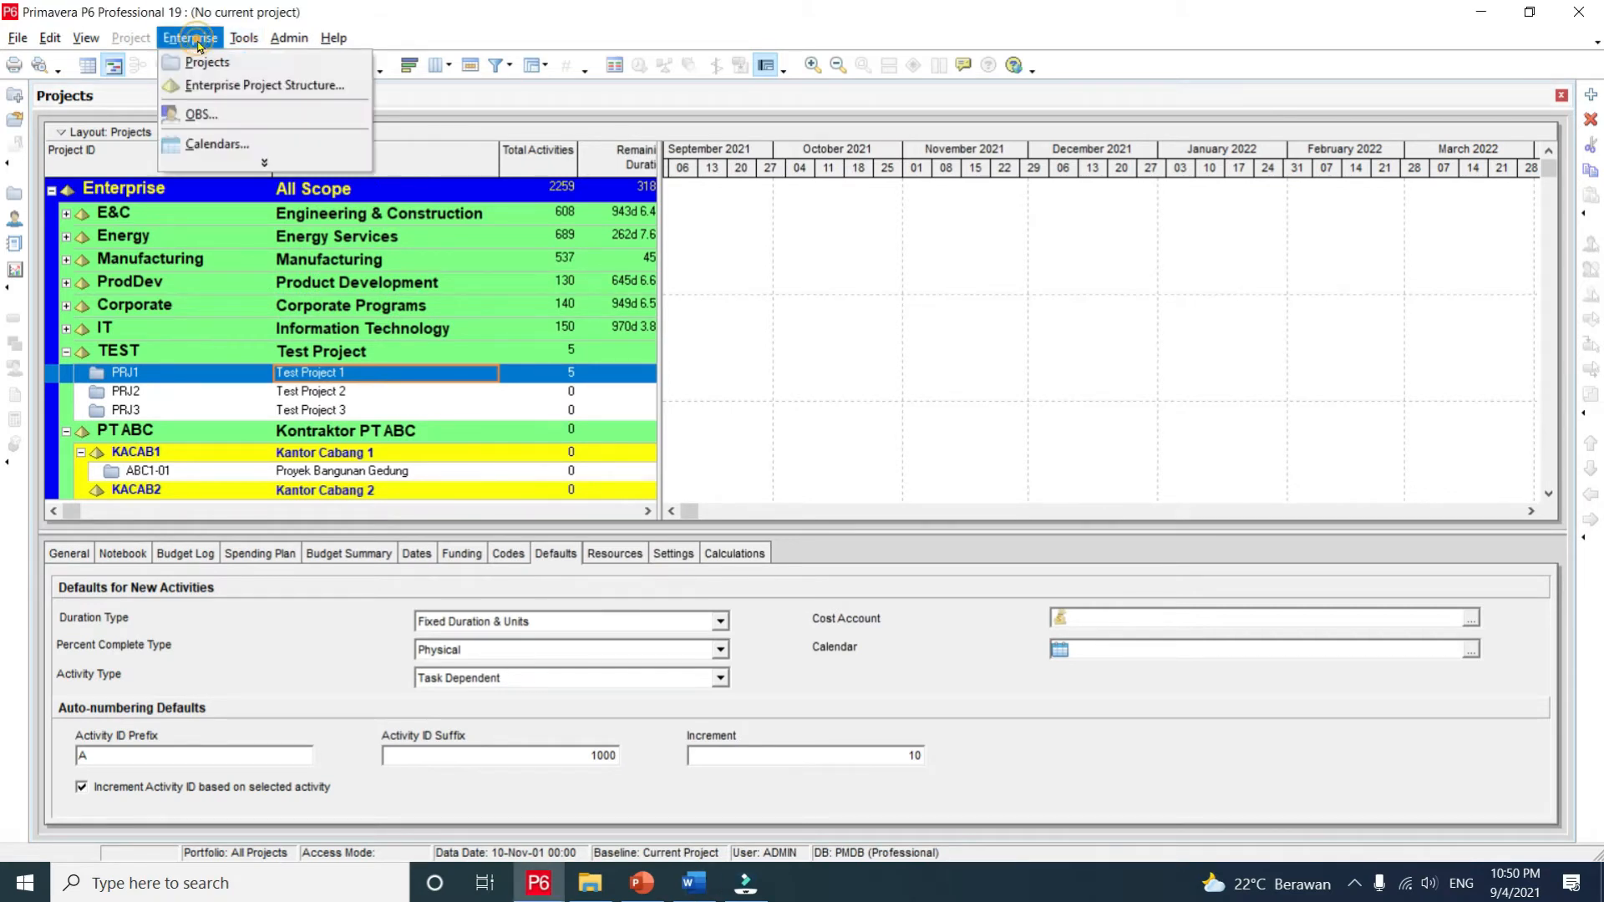
pyautogui.click(217, 144)
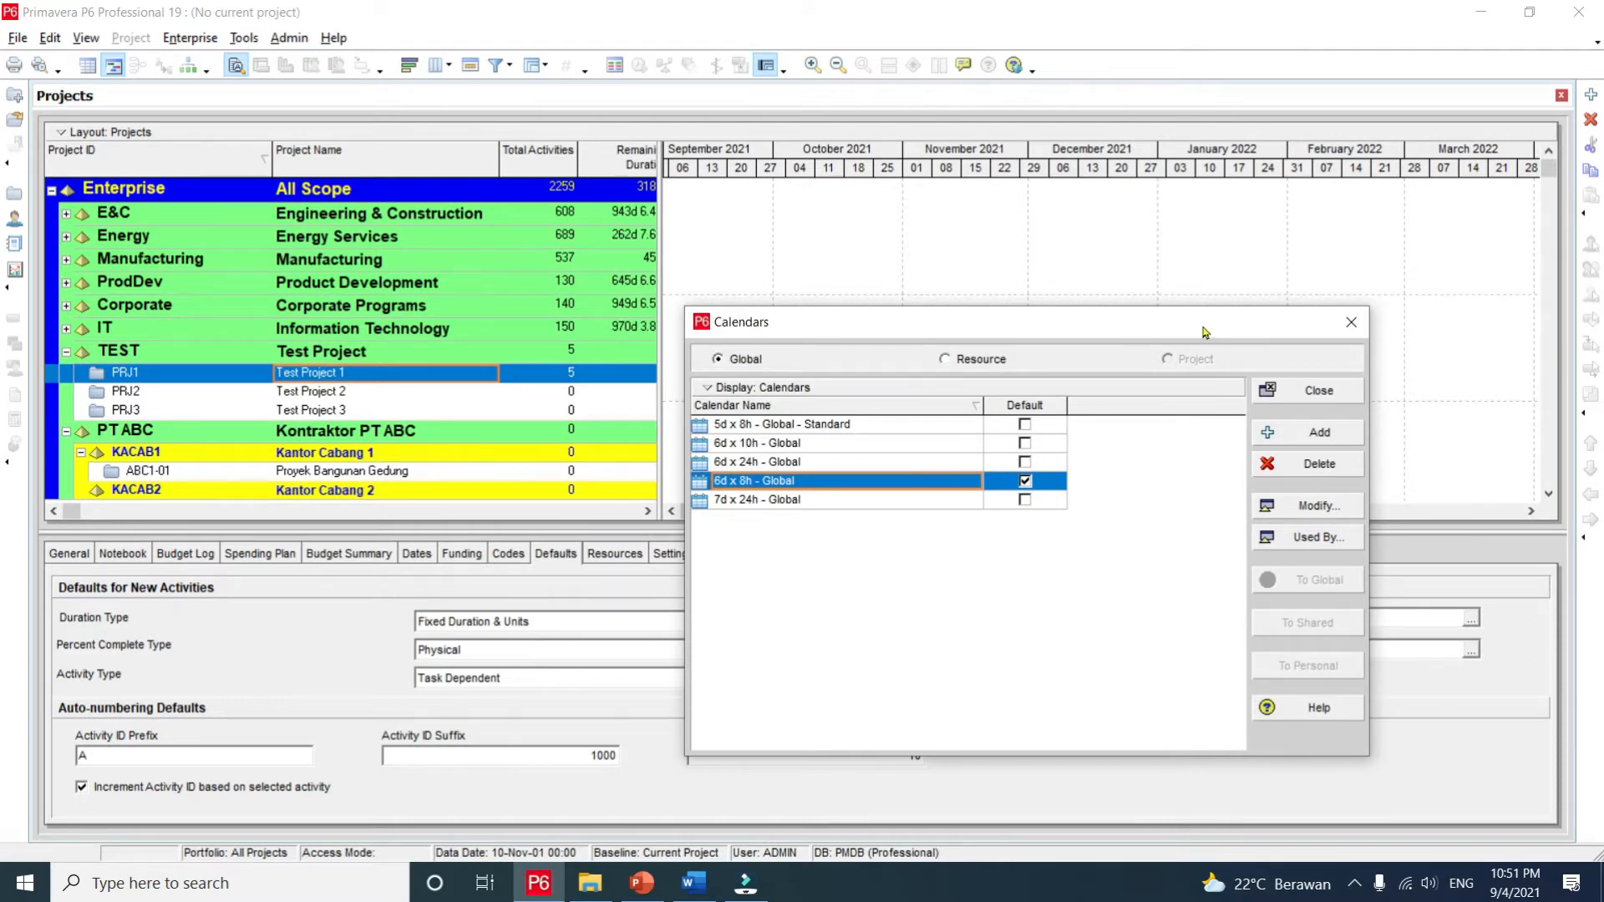
pyautogui.click(1301, 395)
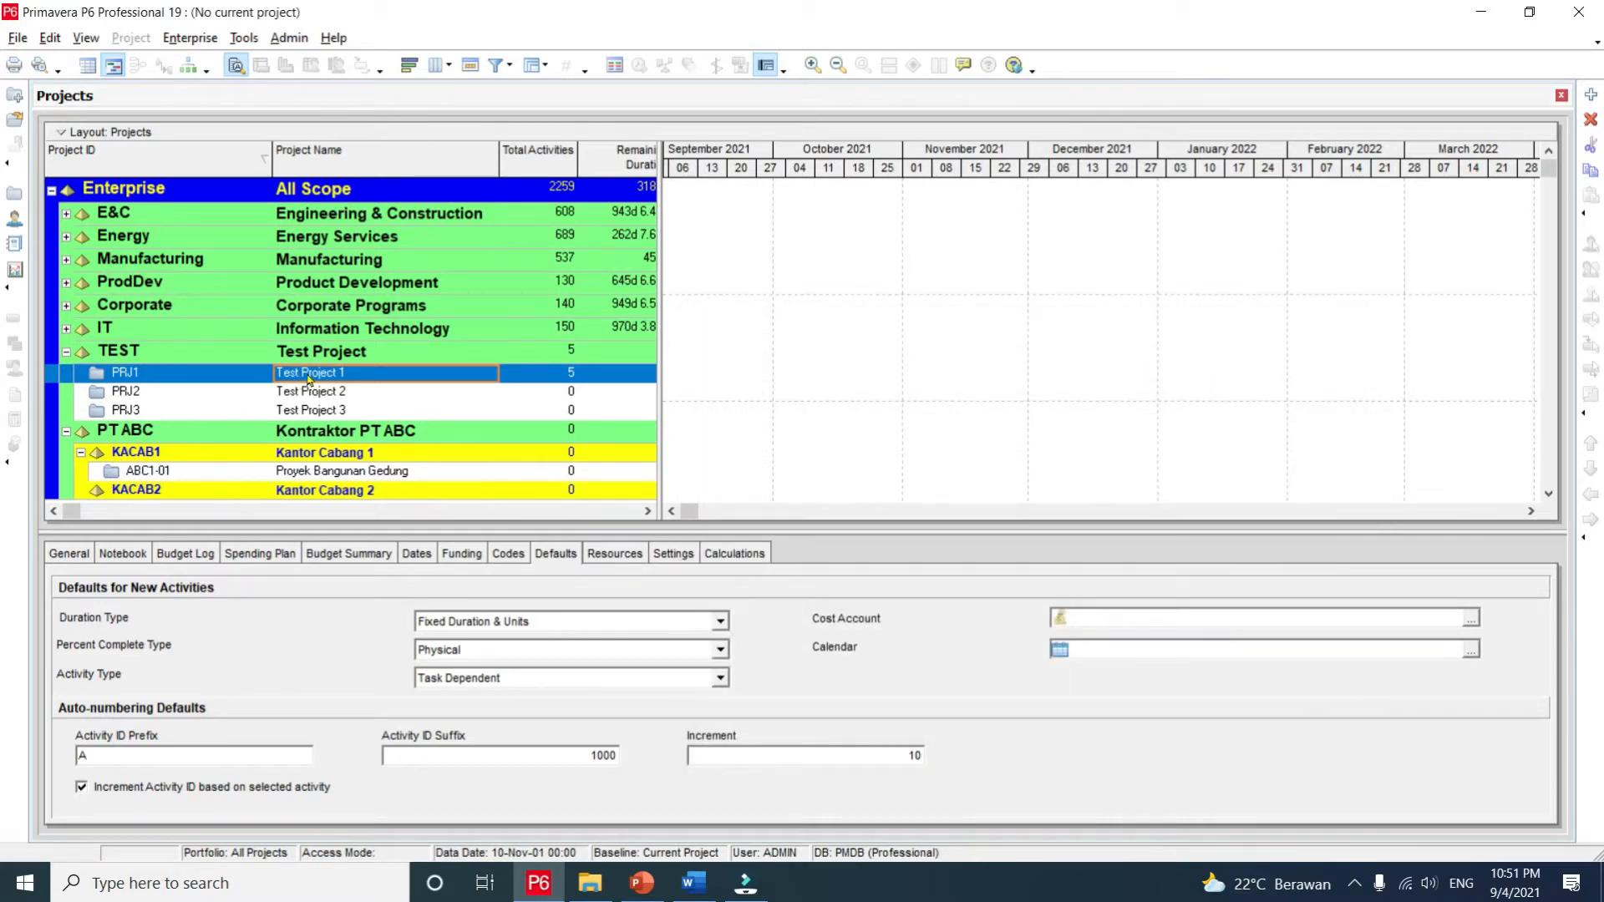
# Step: Open Test Project 1 and set the durations format's unit of time to Hour in the user preferences
pyautogui.rightClick(378, 373)
pyautogui.click(415, 351)
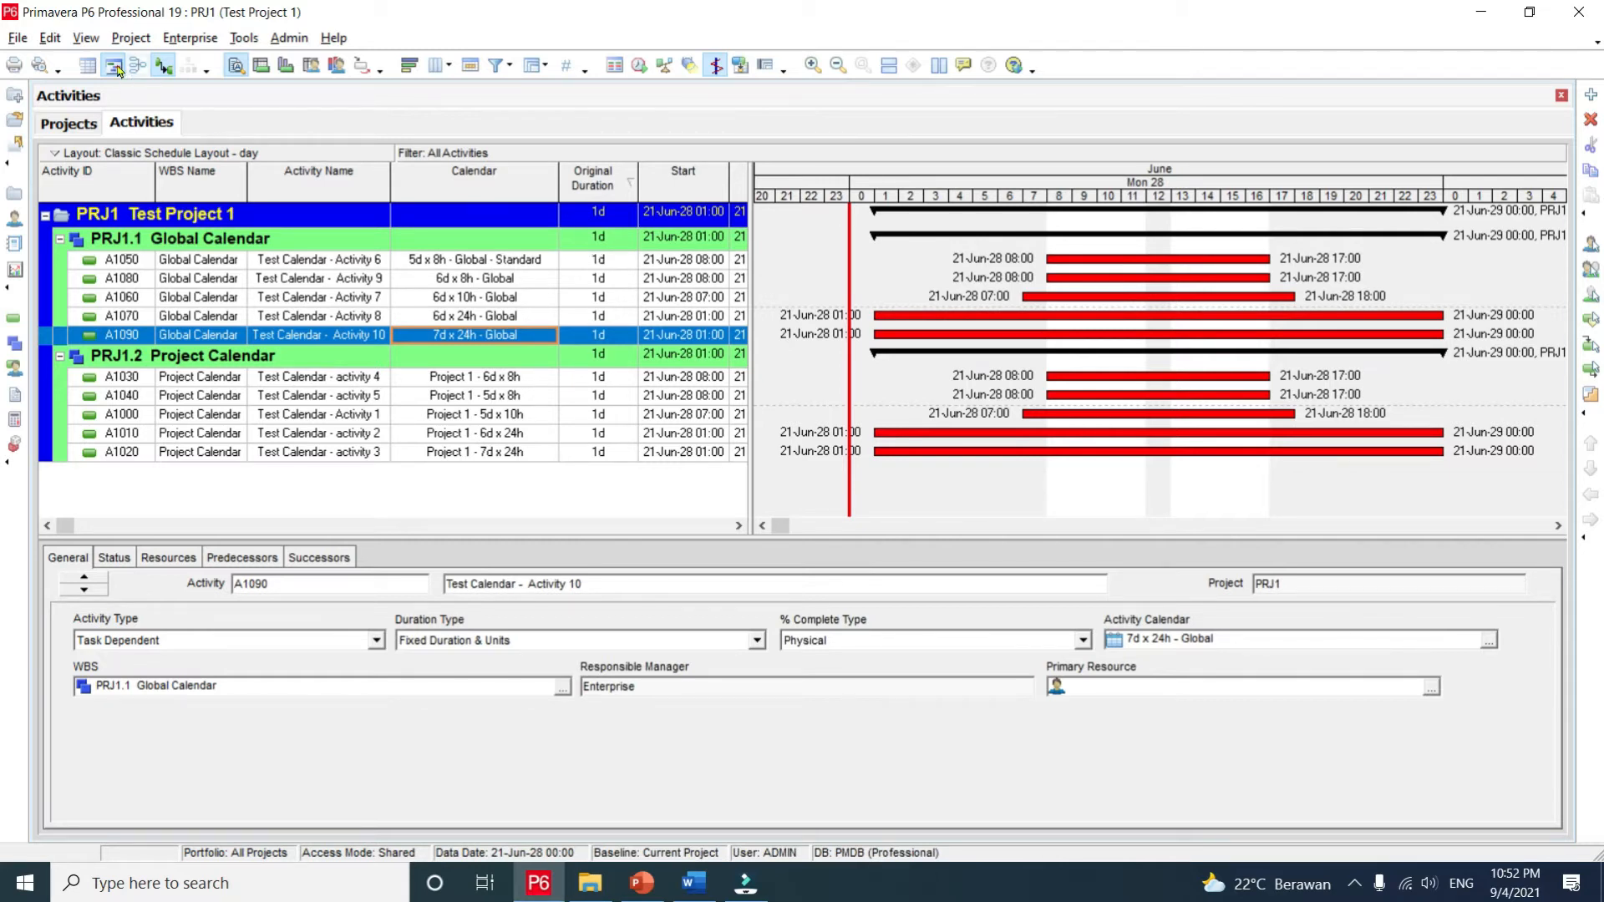
pyautogui.click(50, 39)
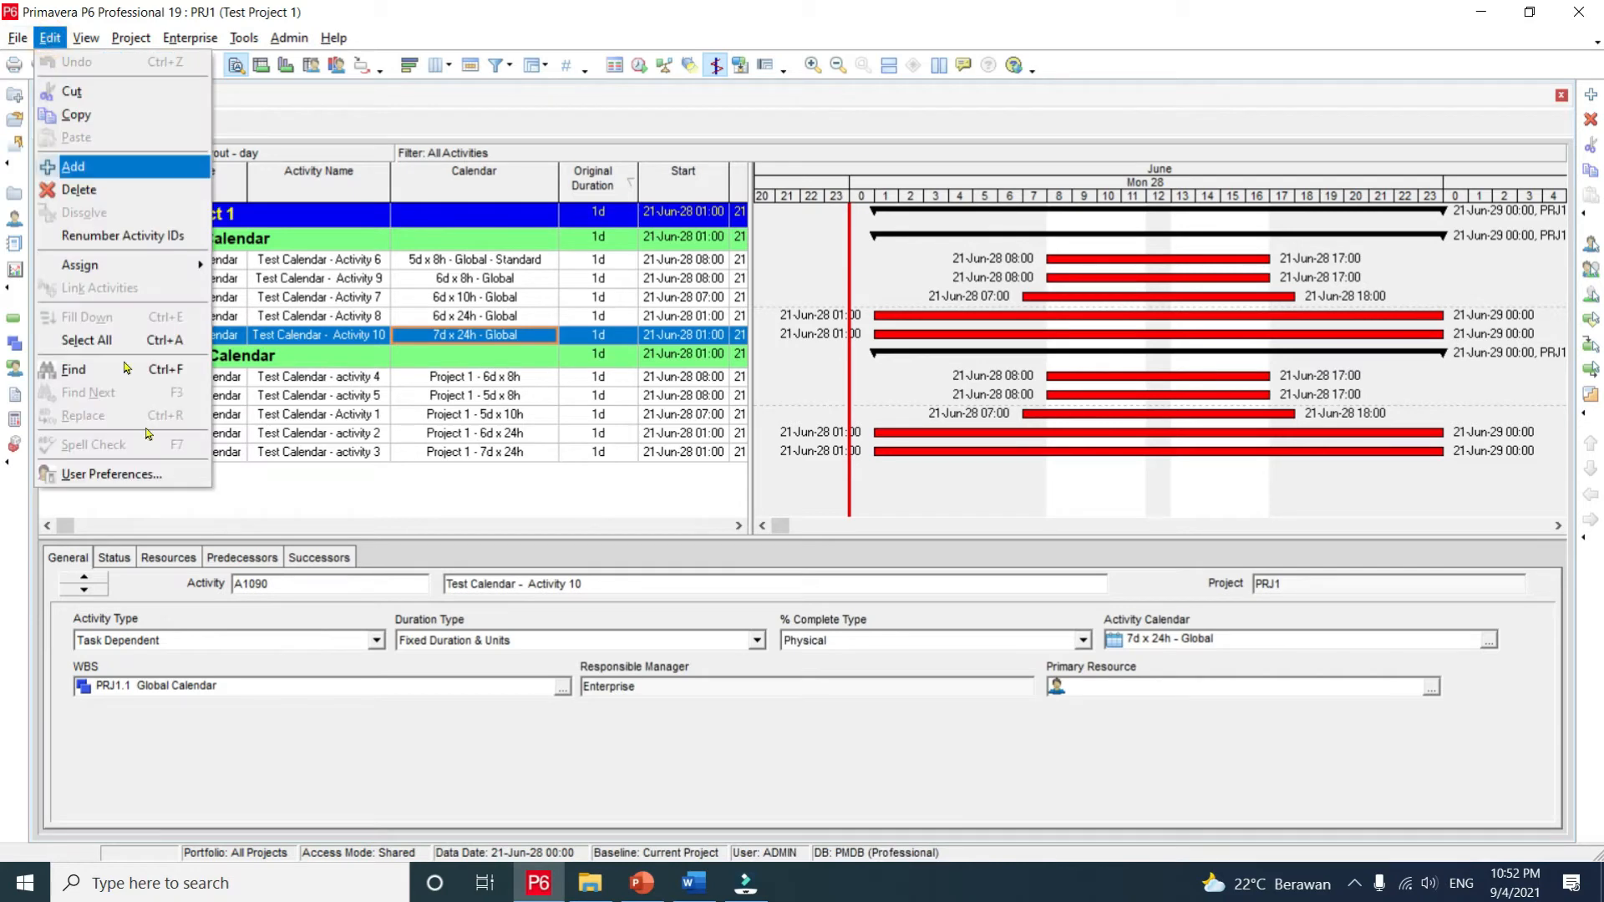
pyautogui.click(132, 476)
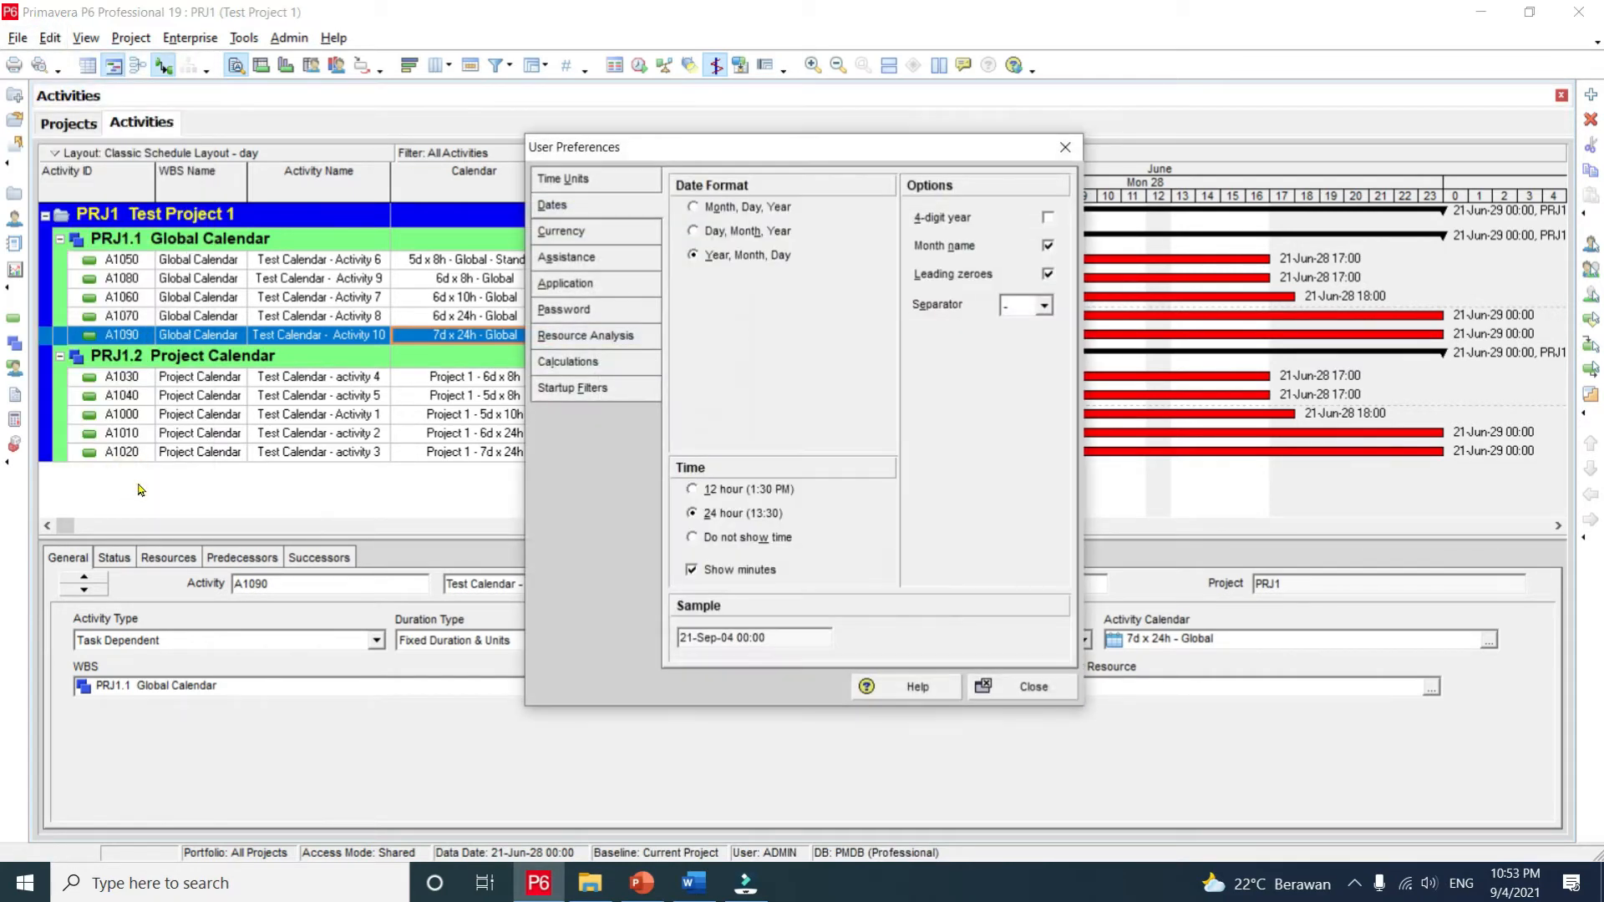
pyautogui.click(578, 182)
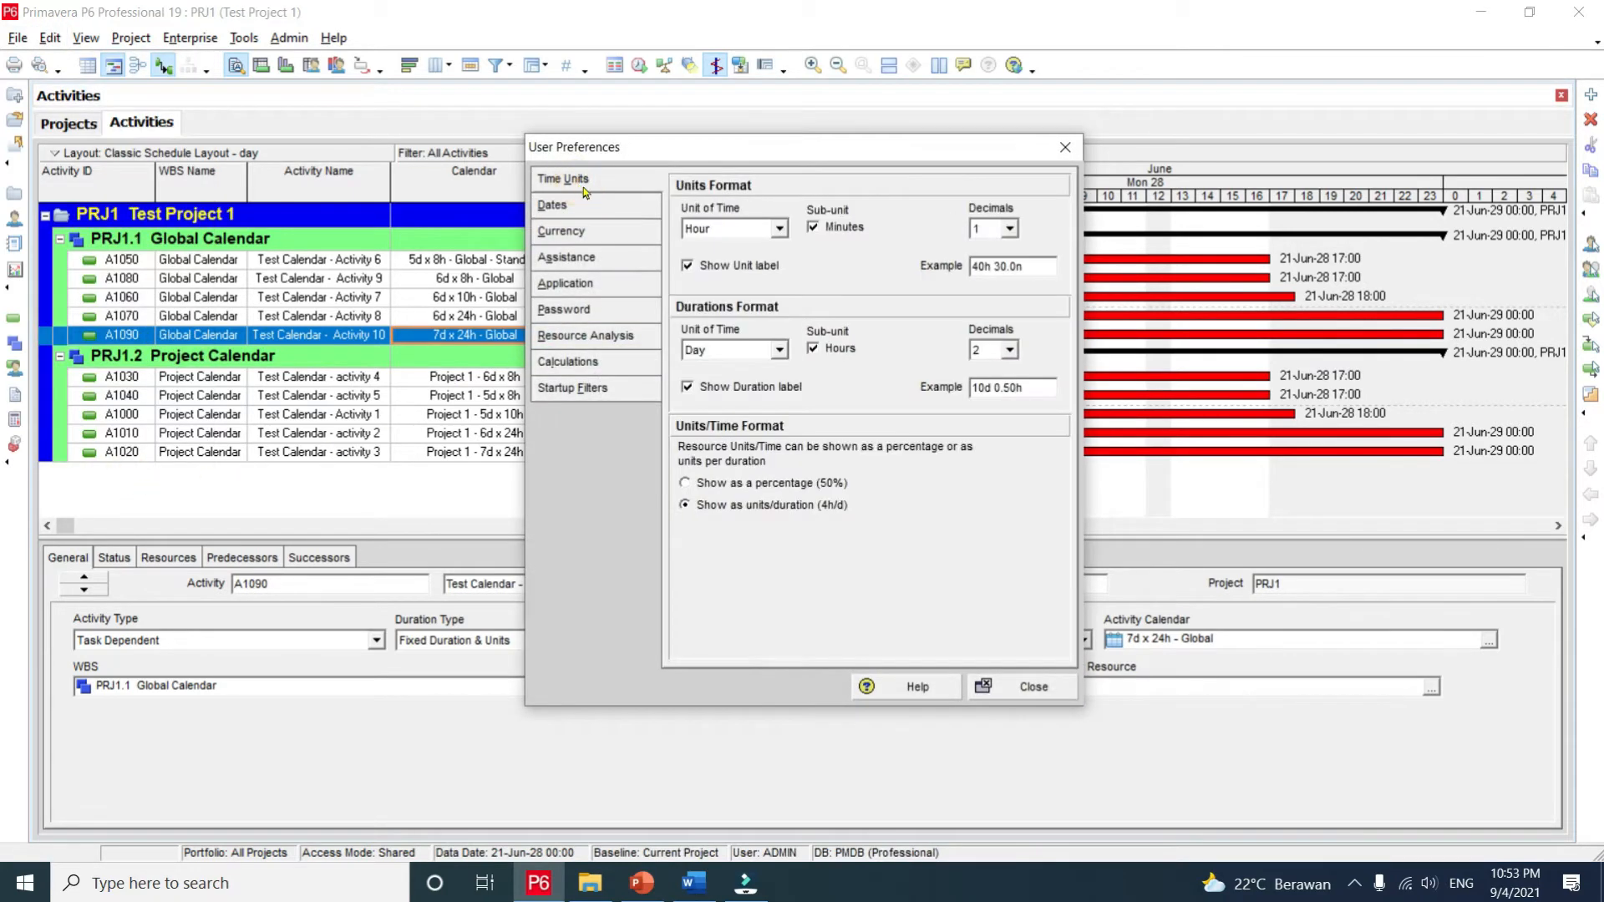
pyautogui.click(779, 351)
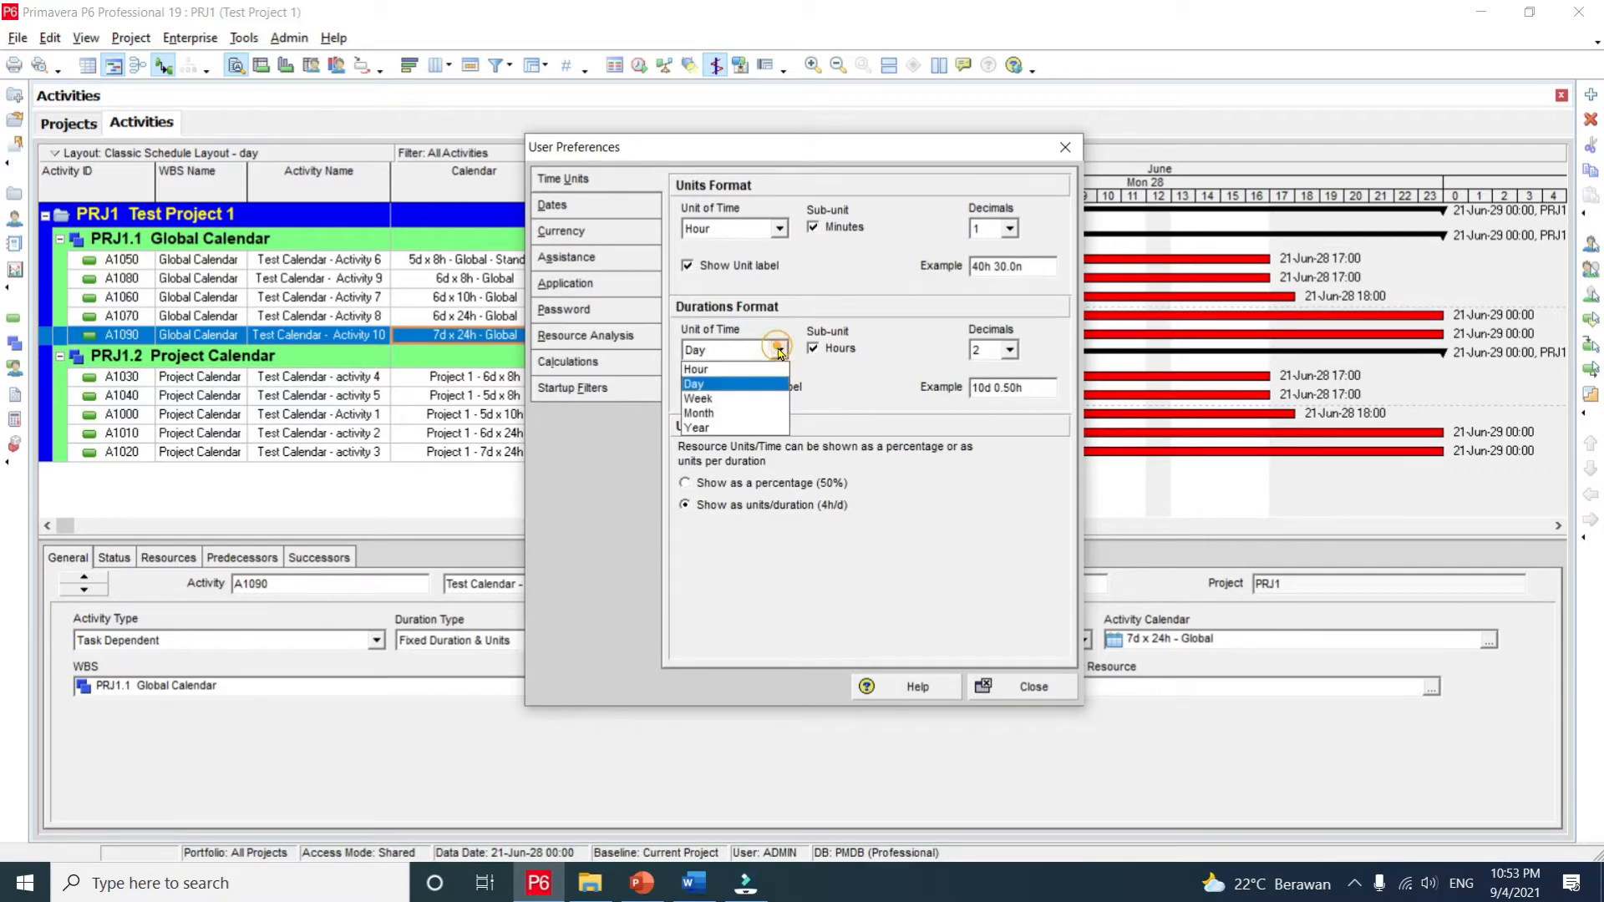
pyautogui.click(761, 365)
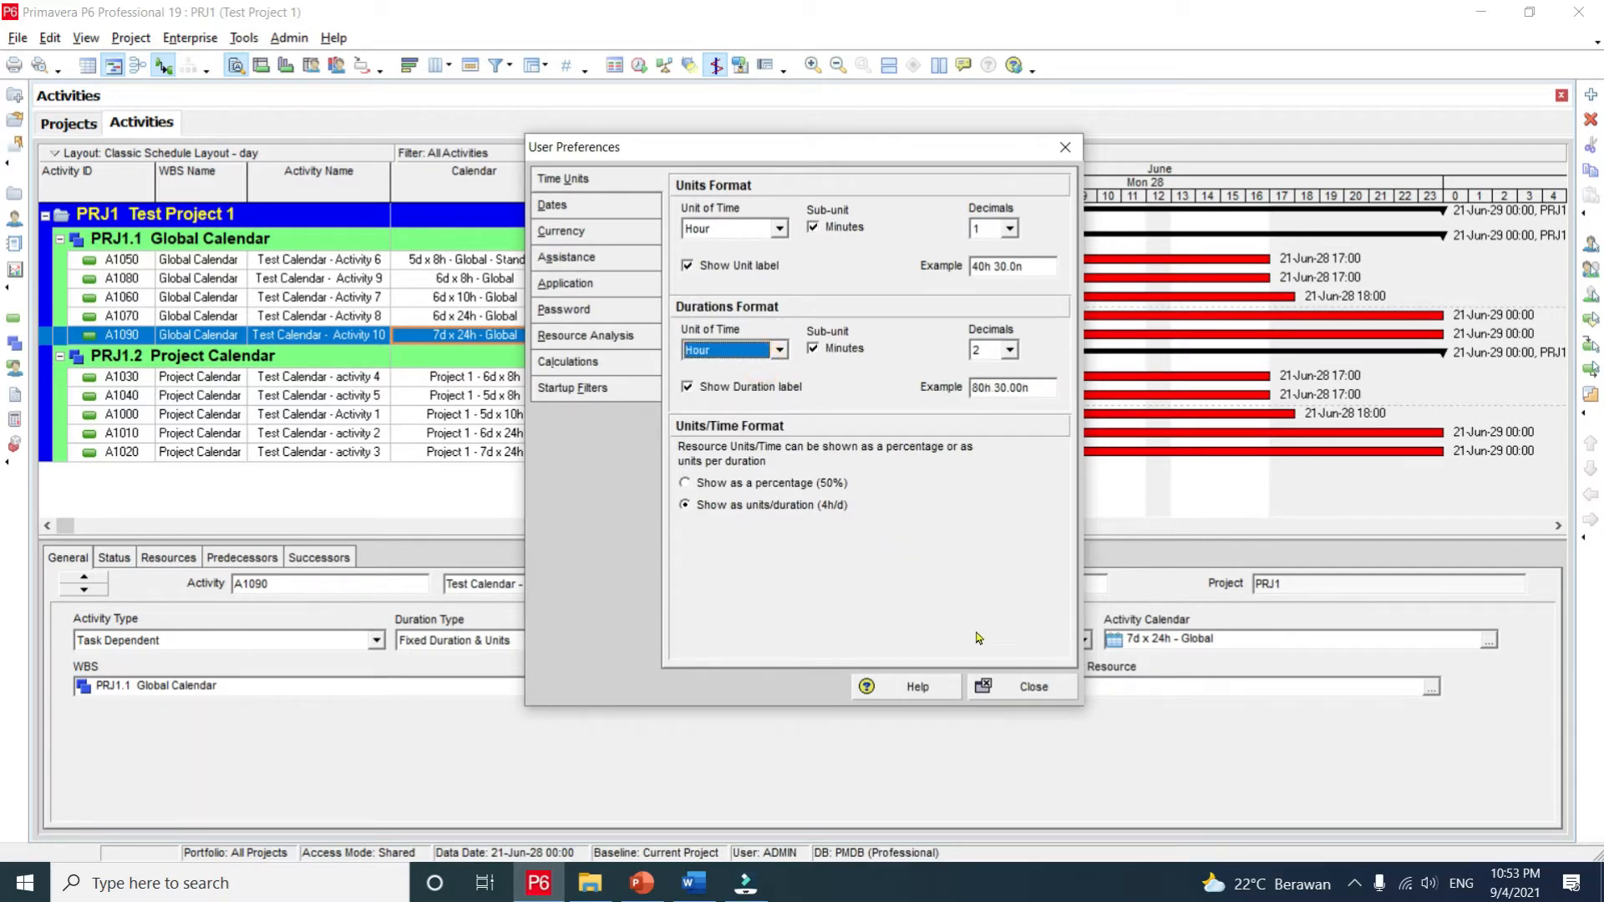
pyautogui.click(1023, 687)
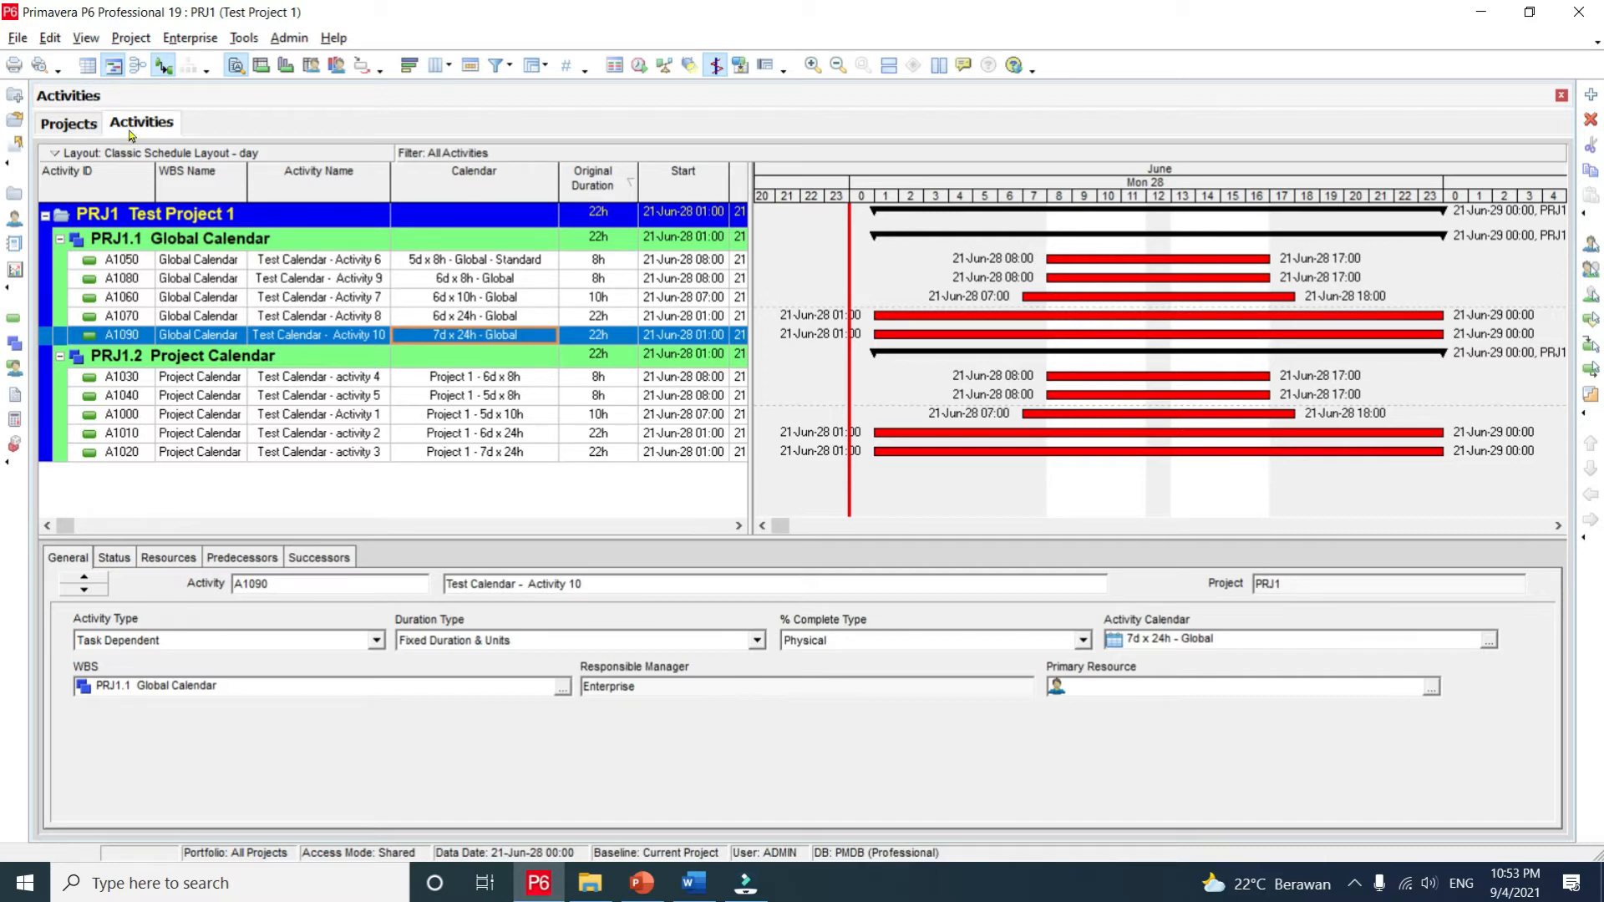
# Step: Close the open project and add a global calendar named PT ABC Global, copied from 5d x 8h - Global - Standard
pyautogui.click(18, 37)
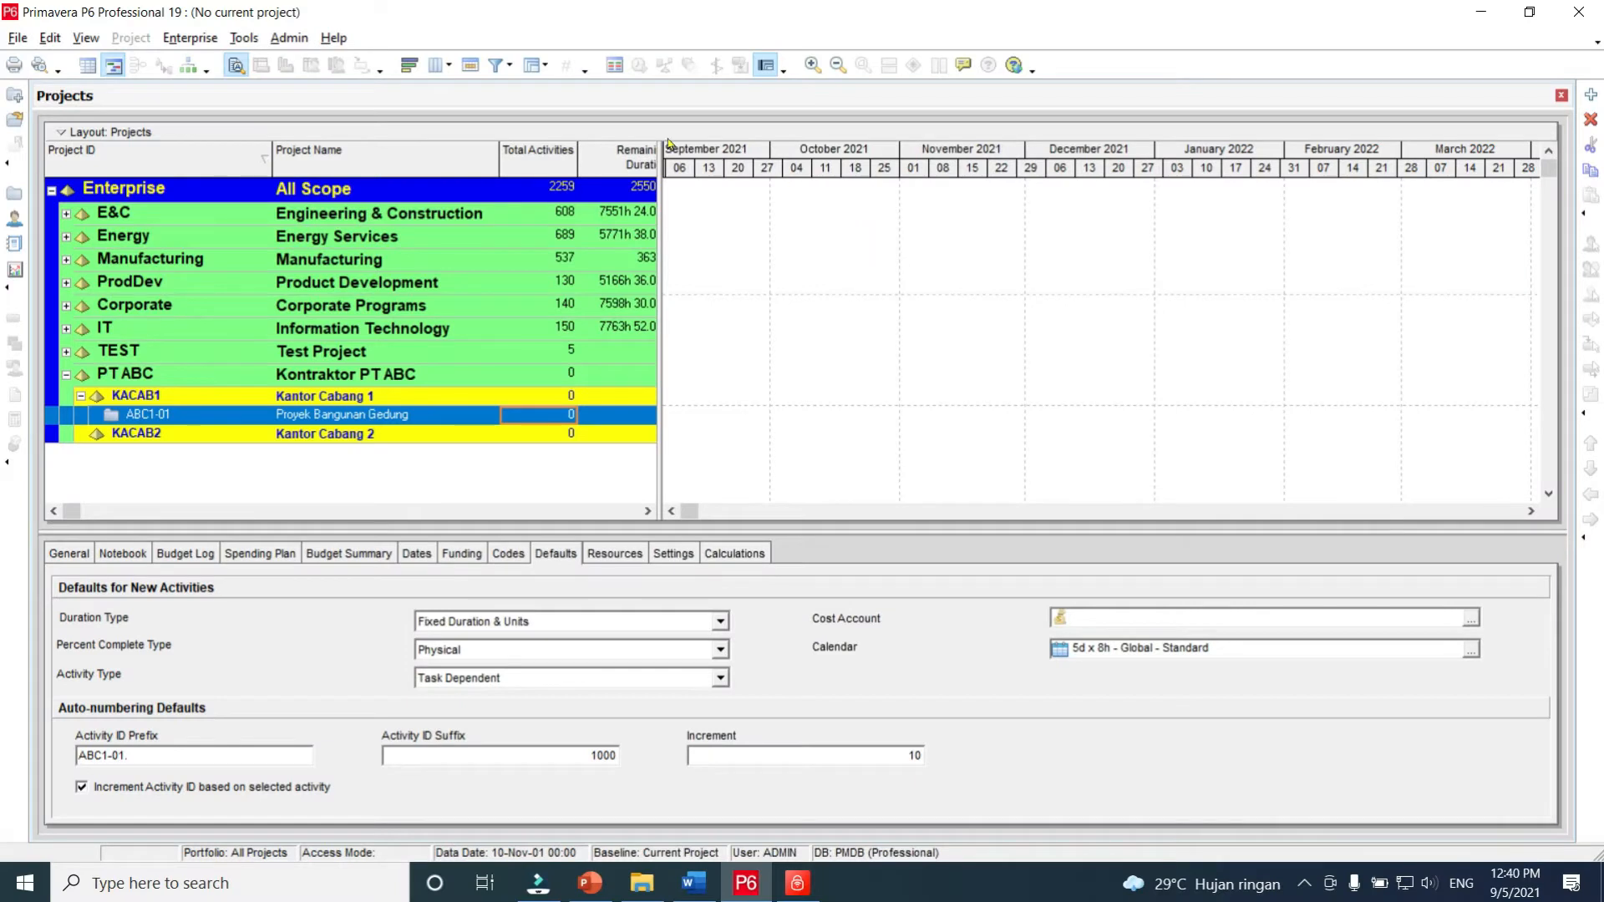
pyautogui.click(190, 38)
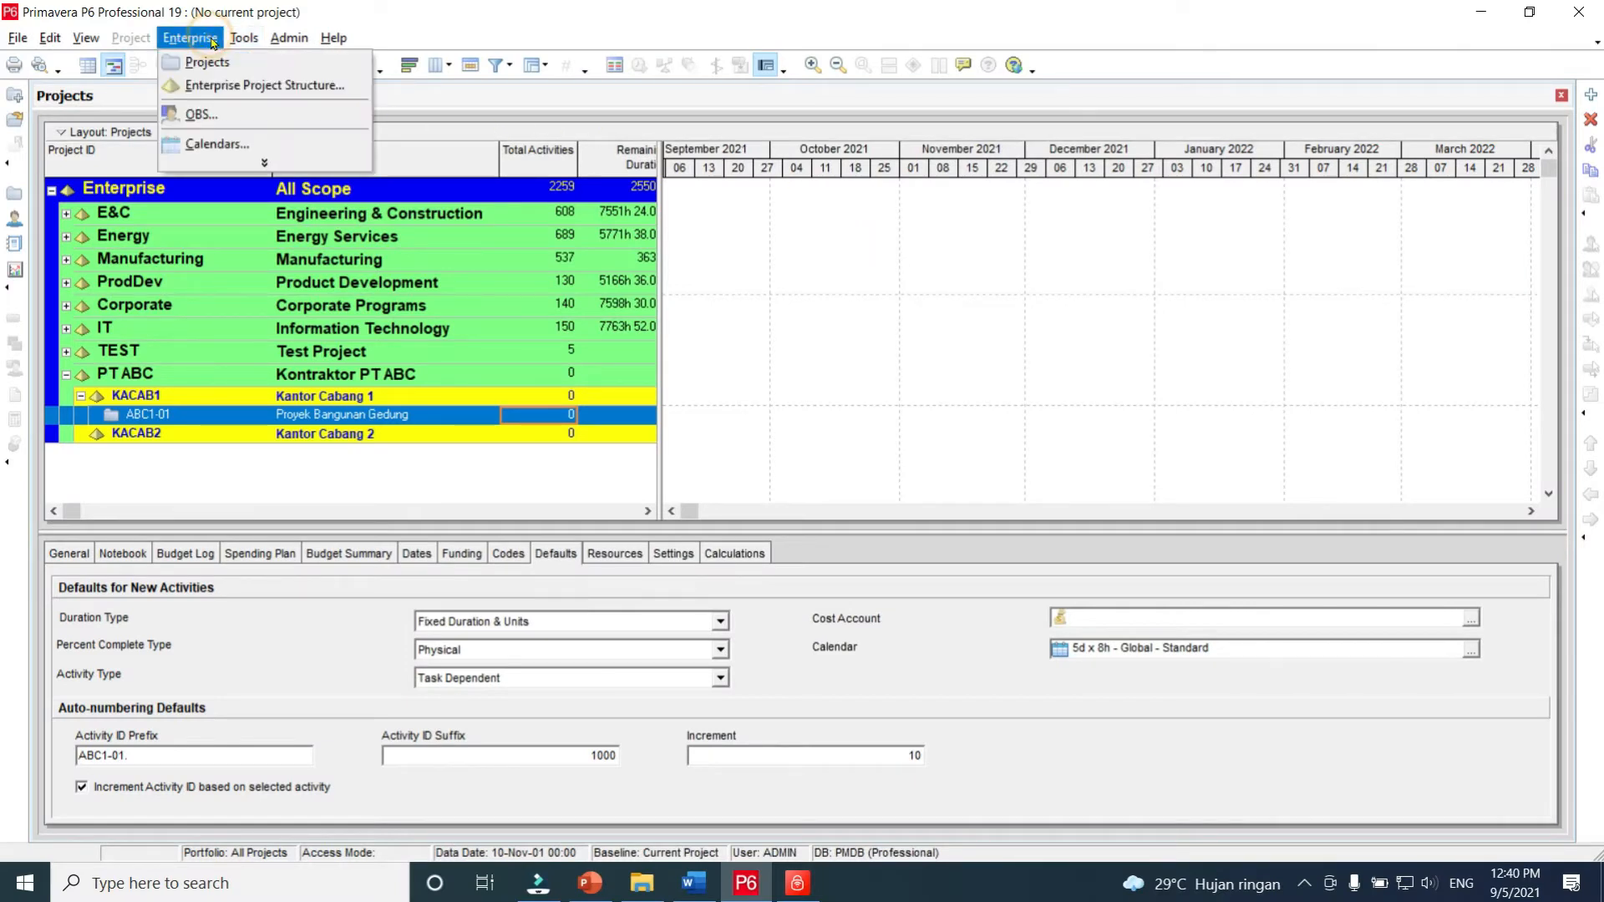
pyautogui.click(207, 149)
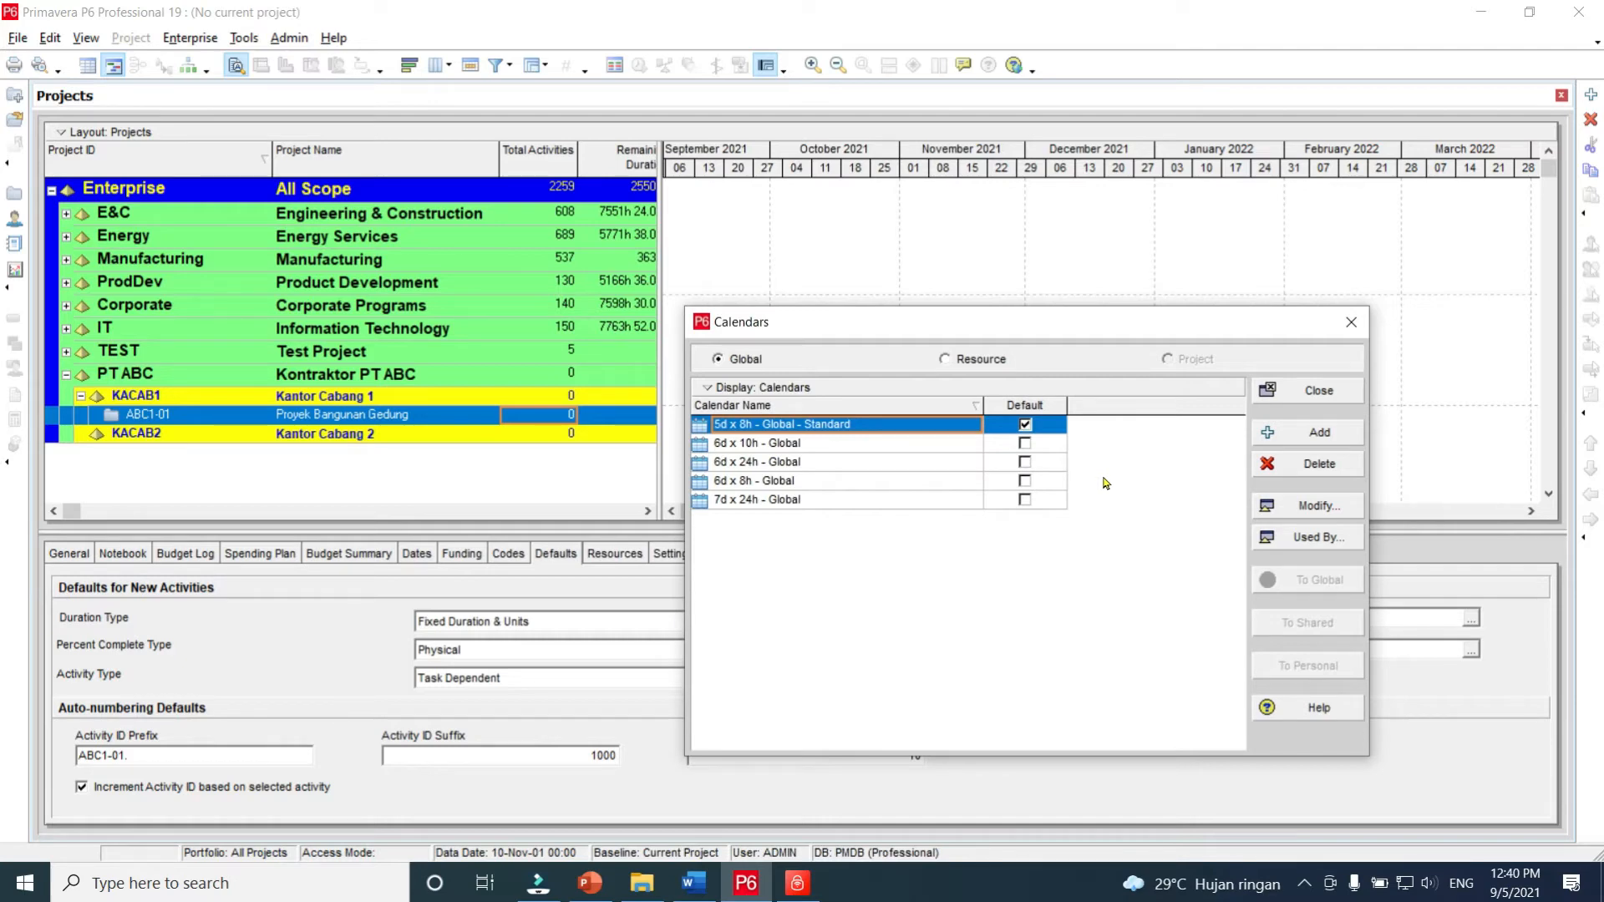
pyautogui.click(1320, 431)
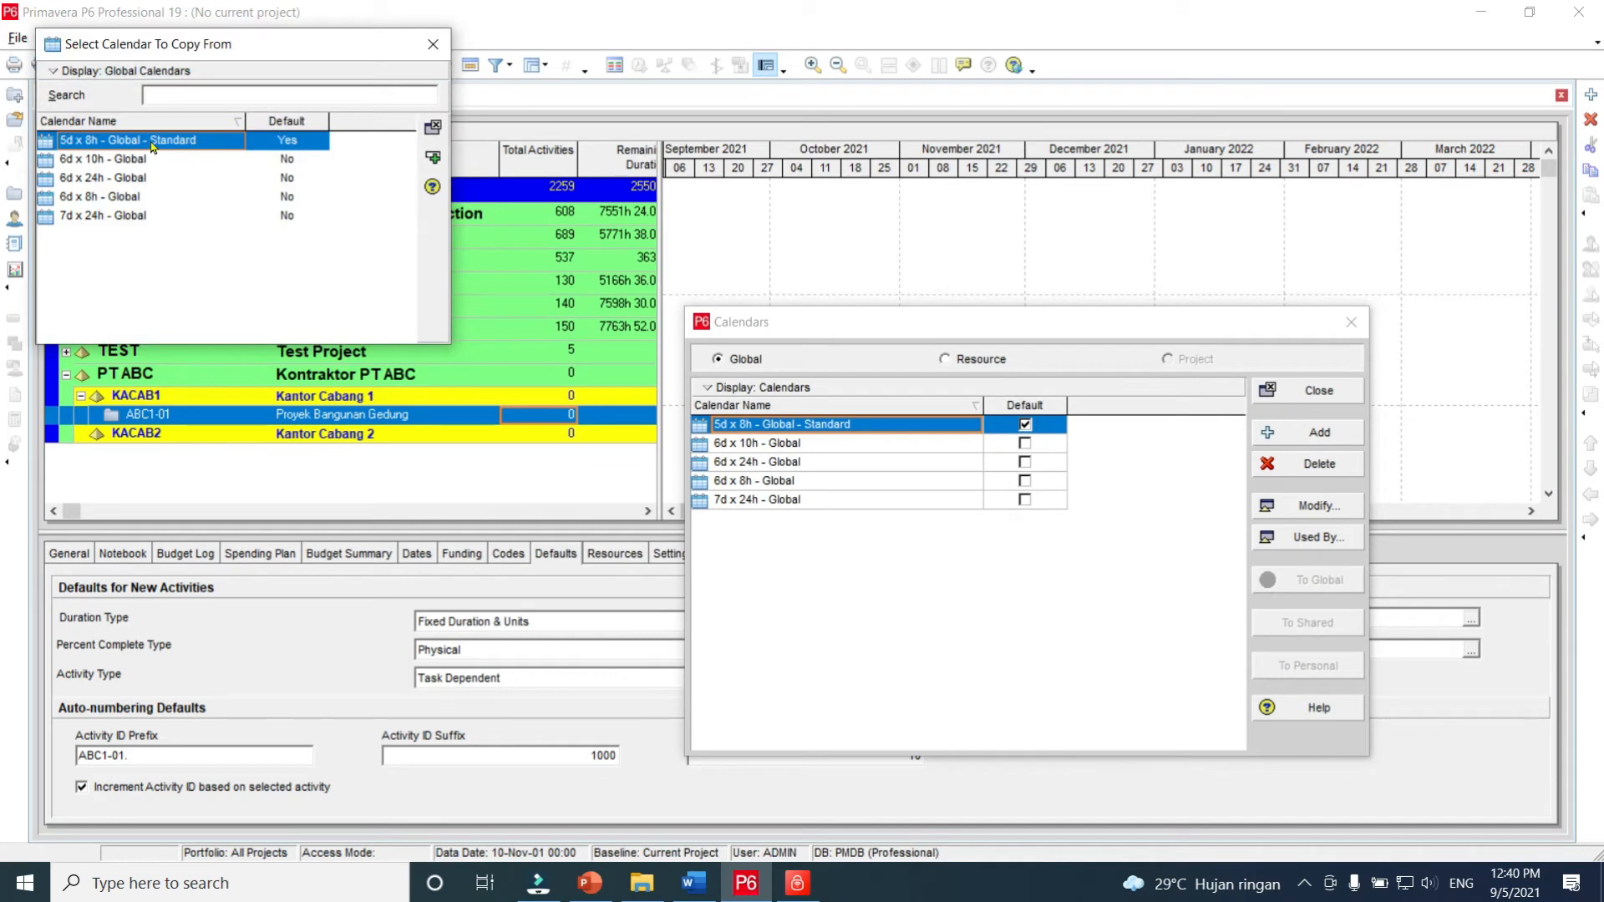
pyautogui.click(434, 160)
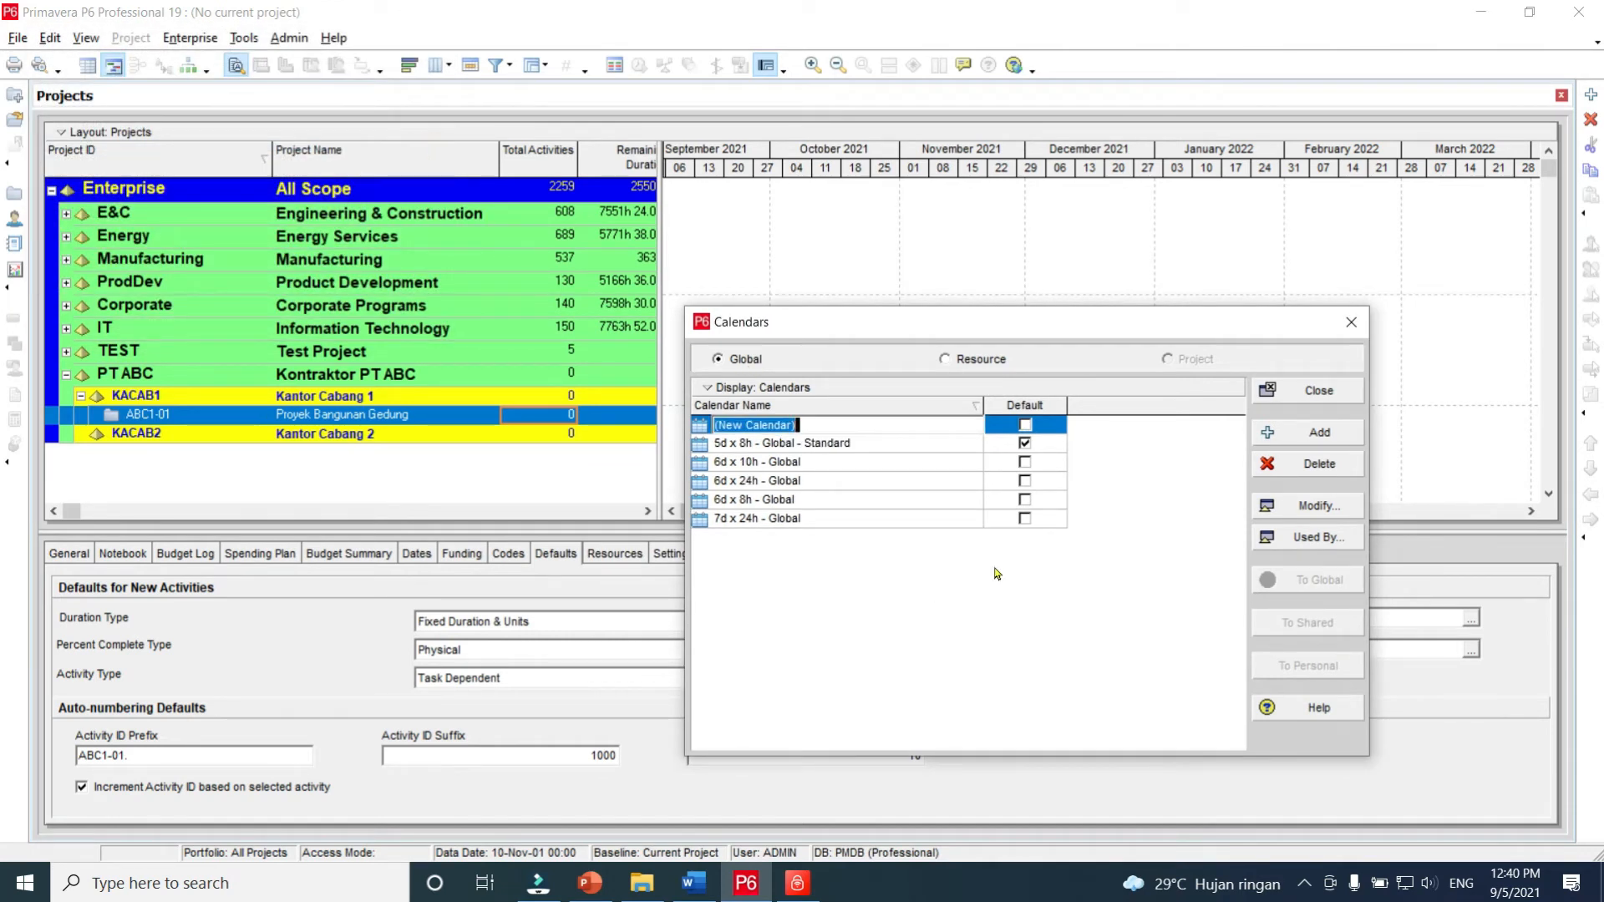
pyautogui.write('PT ')
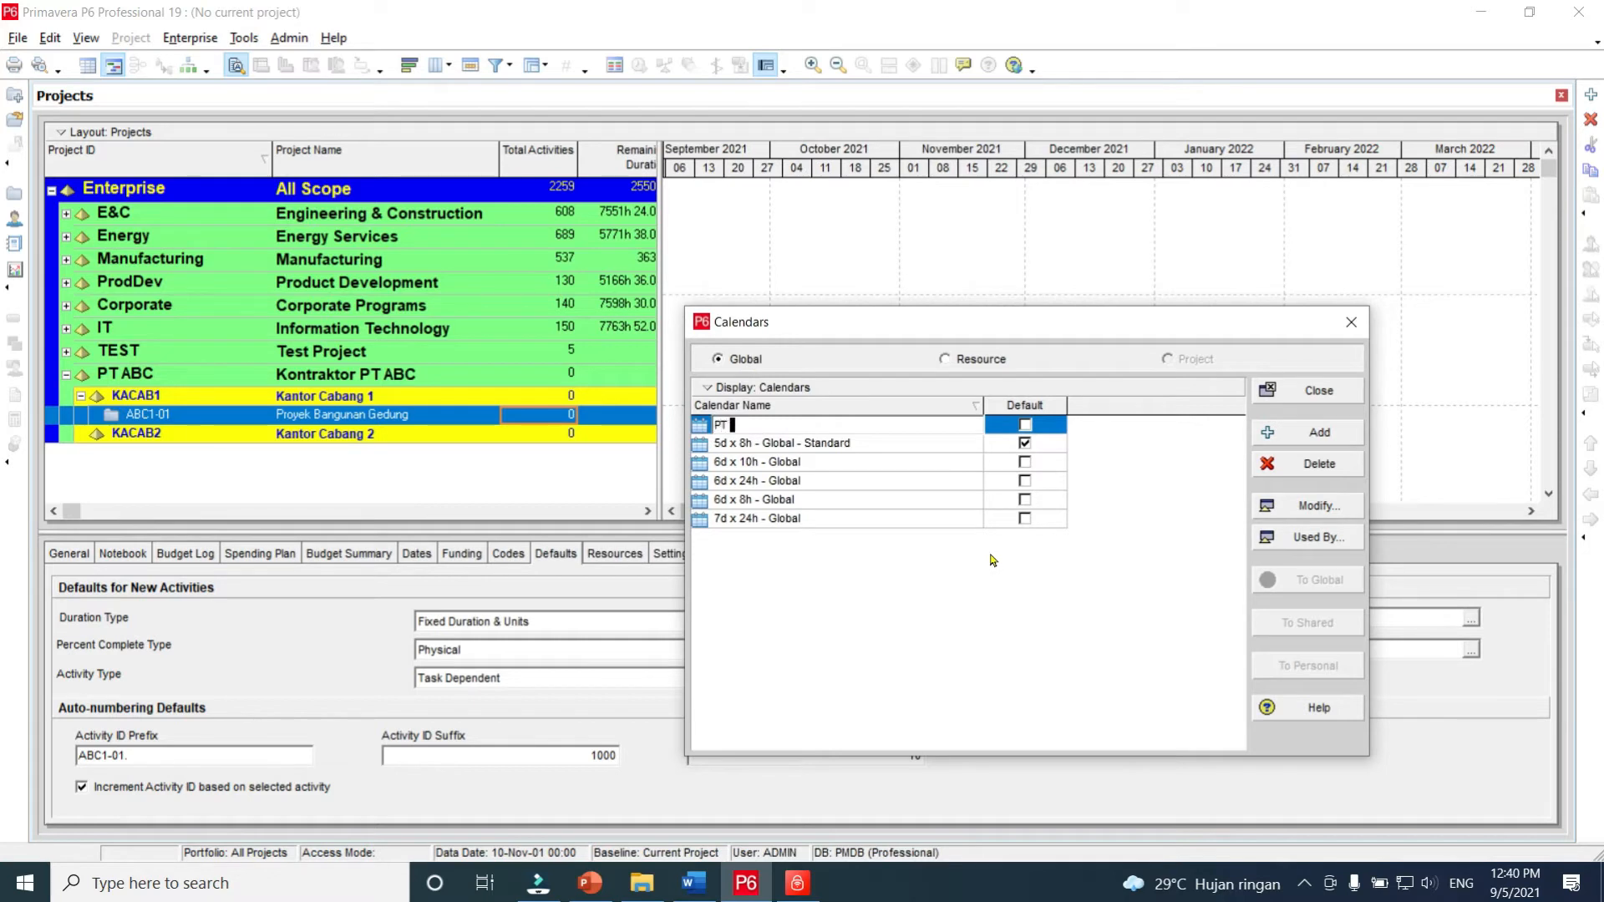
pyautogui.write('ABC Global')
pyautogui.press('Return')
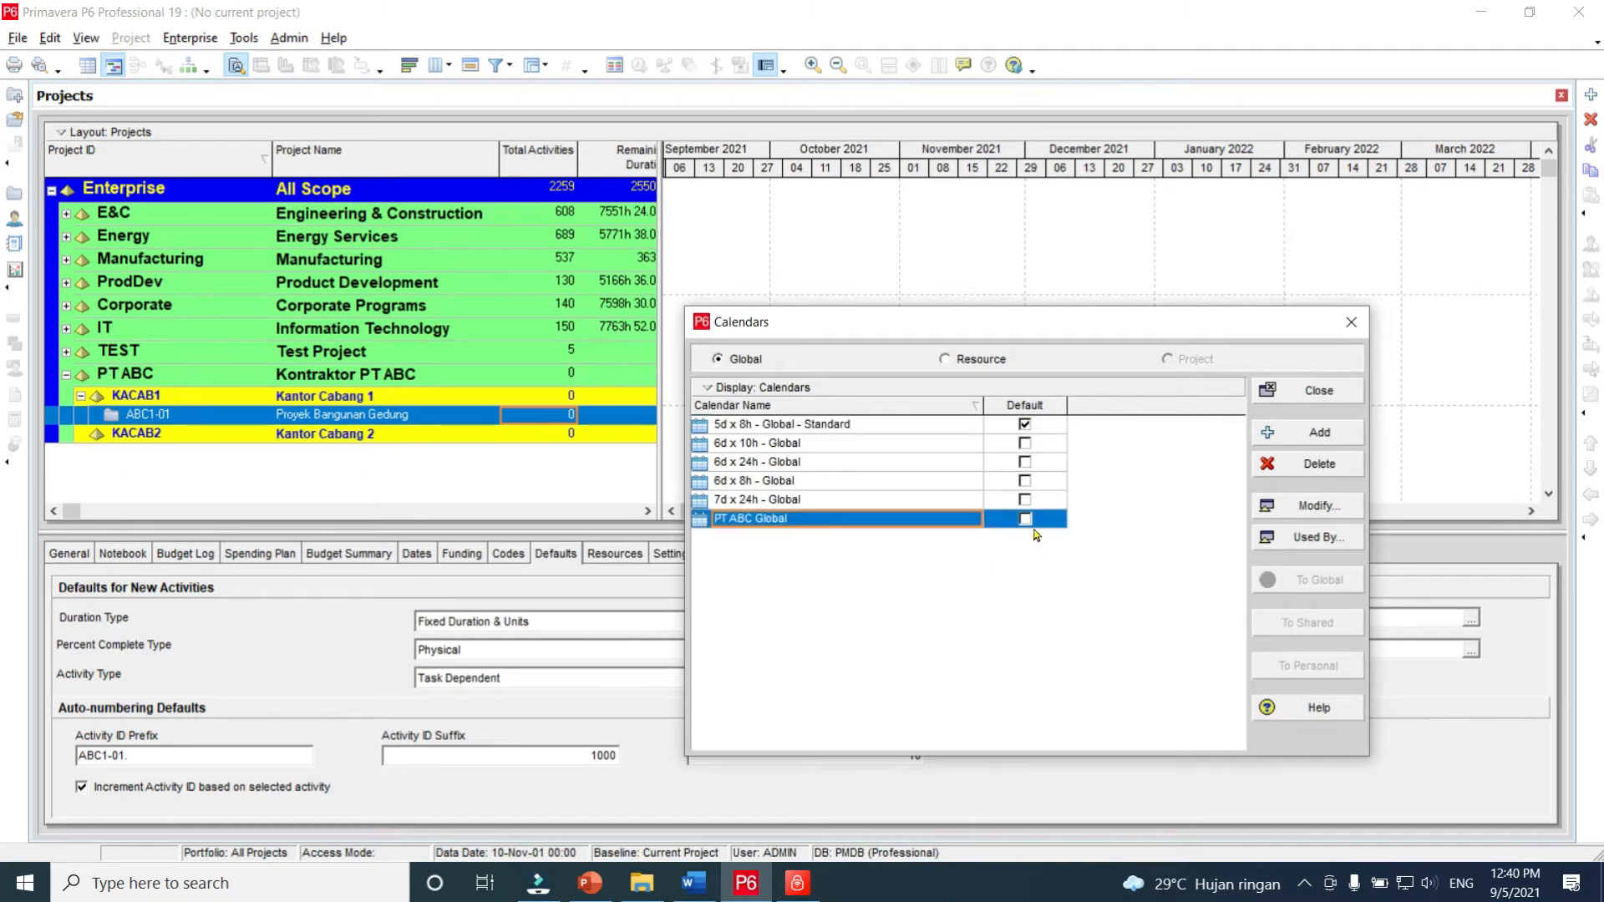
# Step: Make PT ABC Global the default global calendar
pyautogui.click(1032, 532)
pyautogui.click(1032, 532)
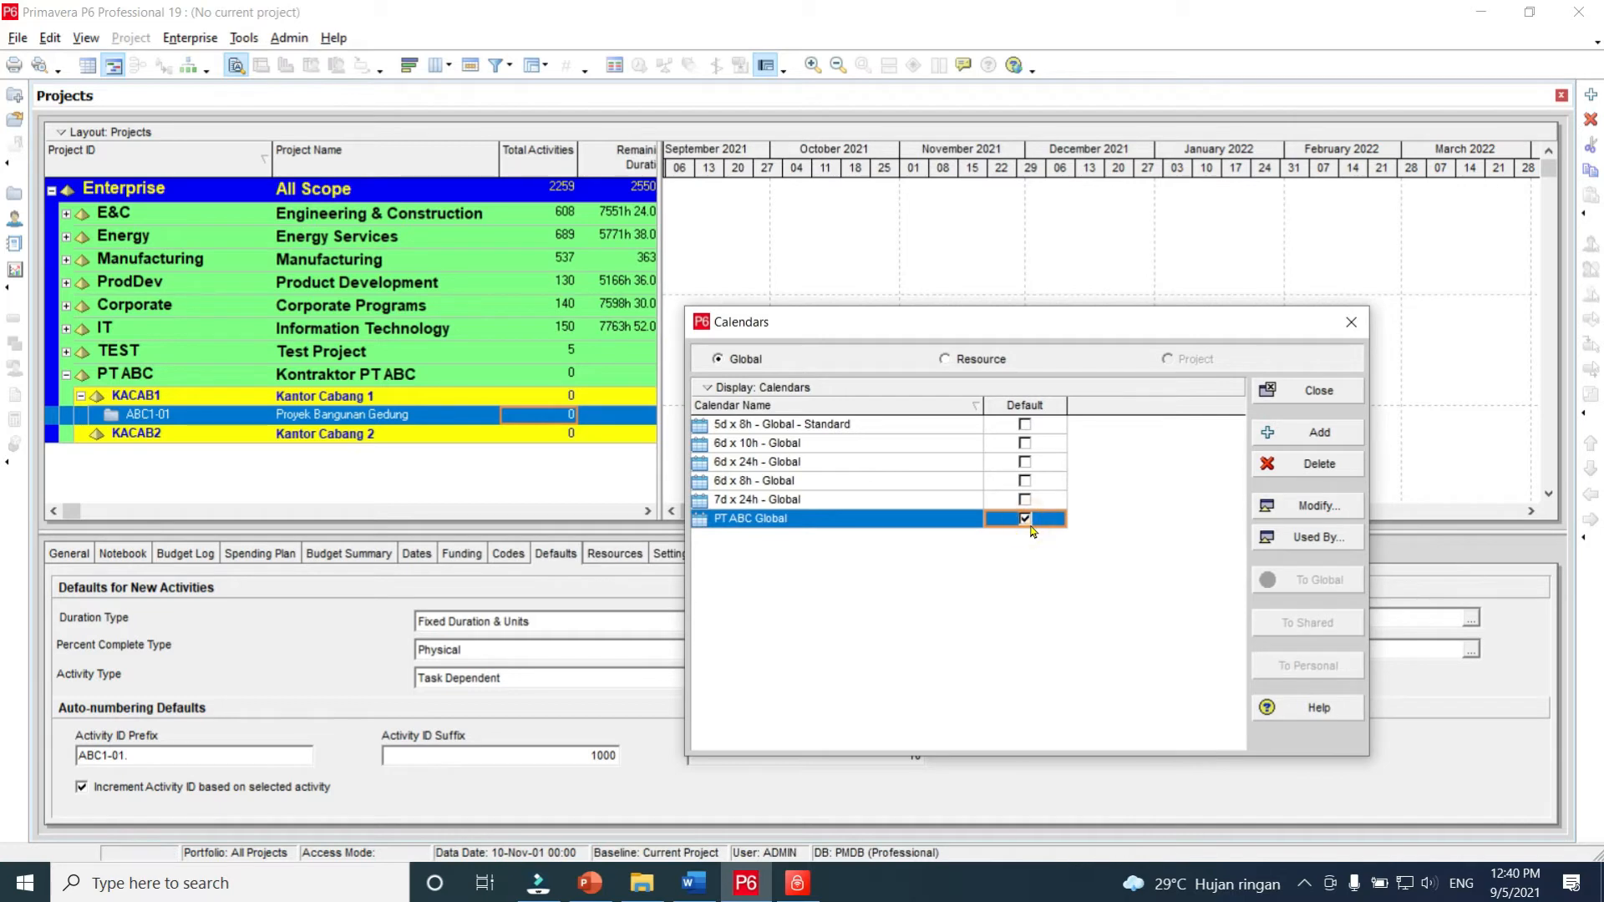
pyautogui.click(1316, 391)
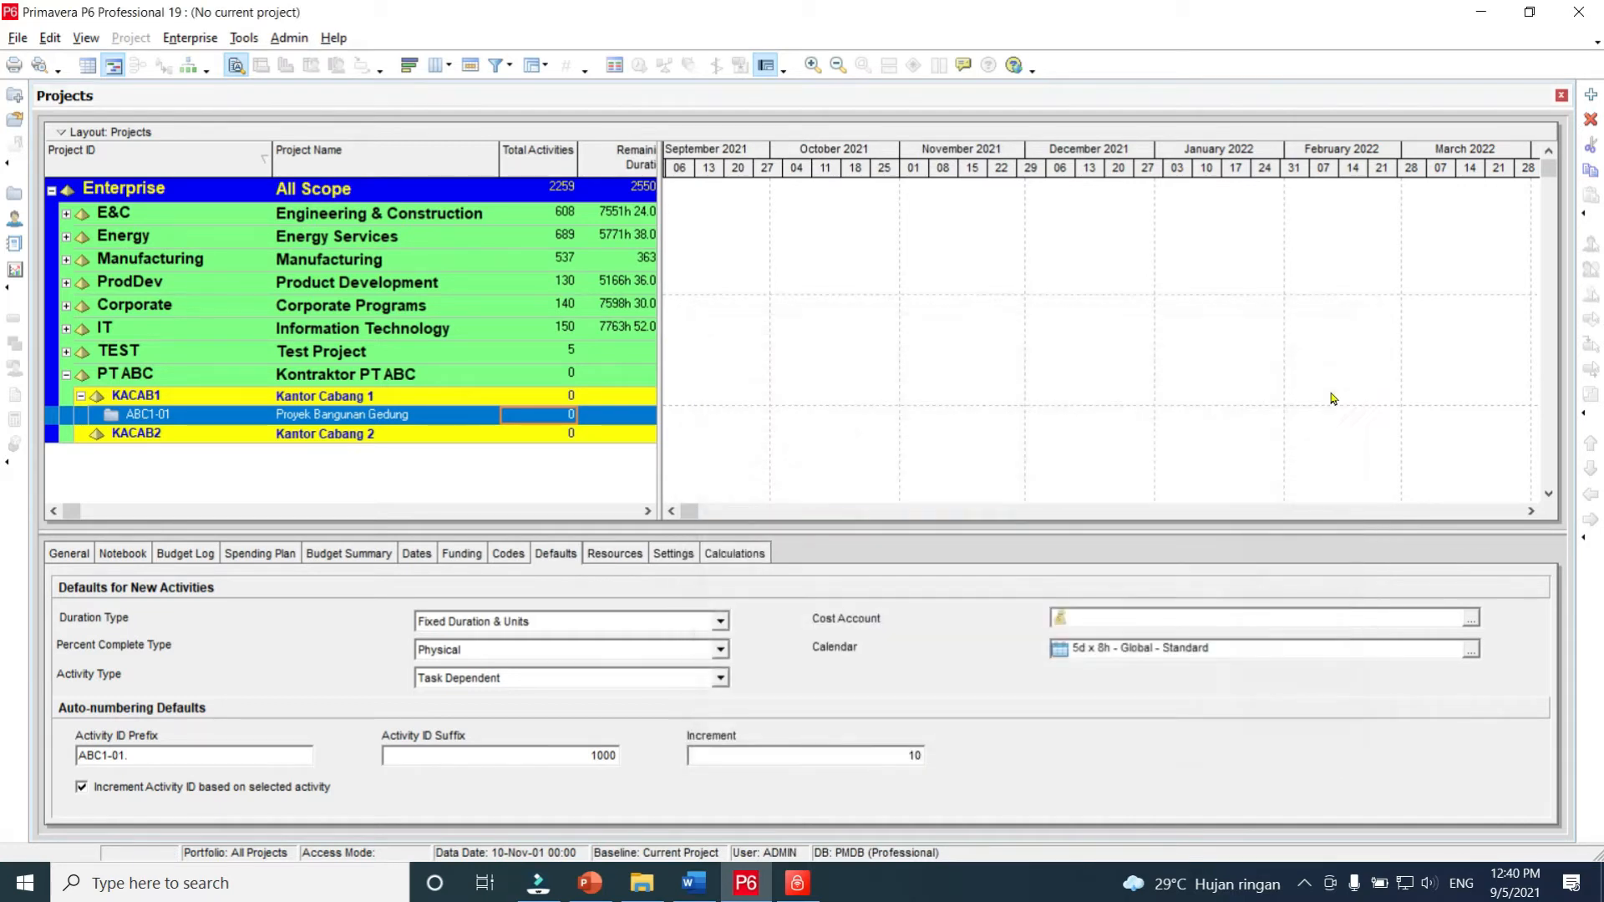
# Step: Open the global calendar PT ABC Global for modification and set Saturday's standard work hours to 8 in its work week
pyautogui.click(189, 37)
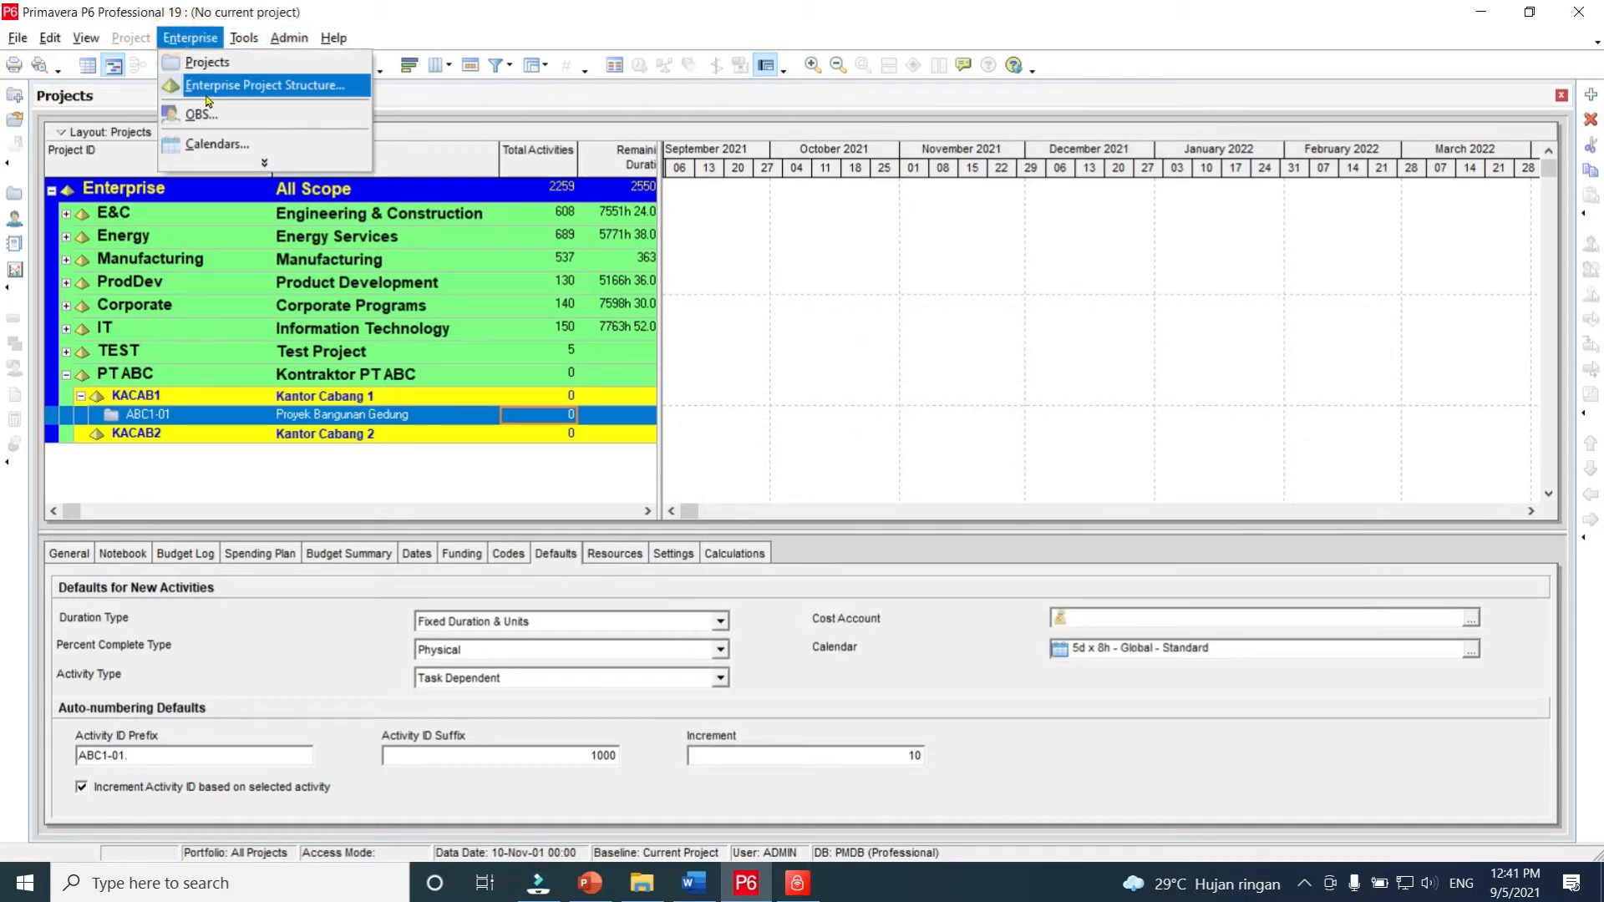
pyautogui.click(219, 145)
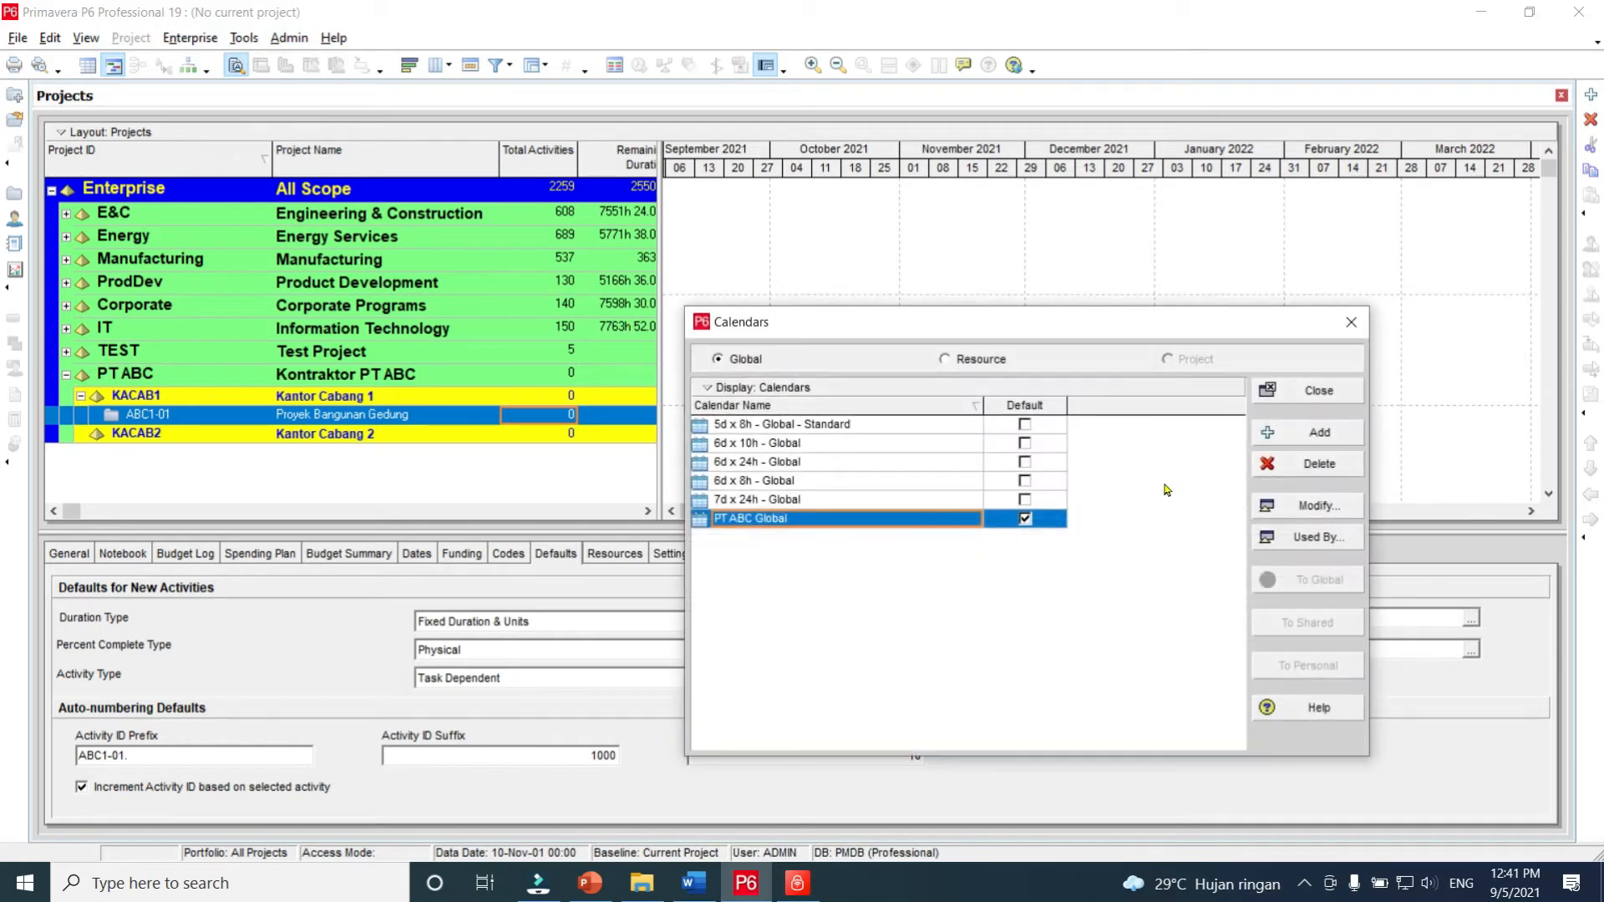
pyautogui.click(1330, 511)
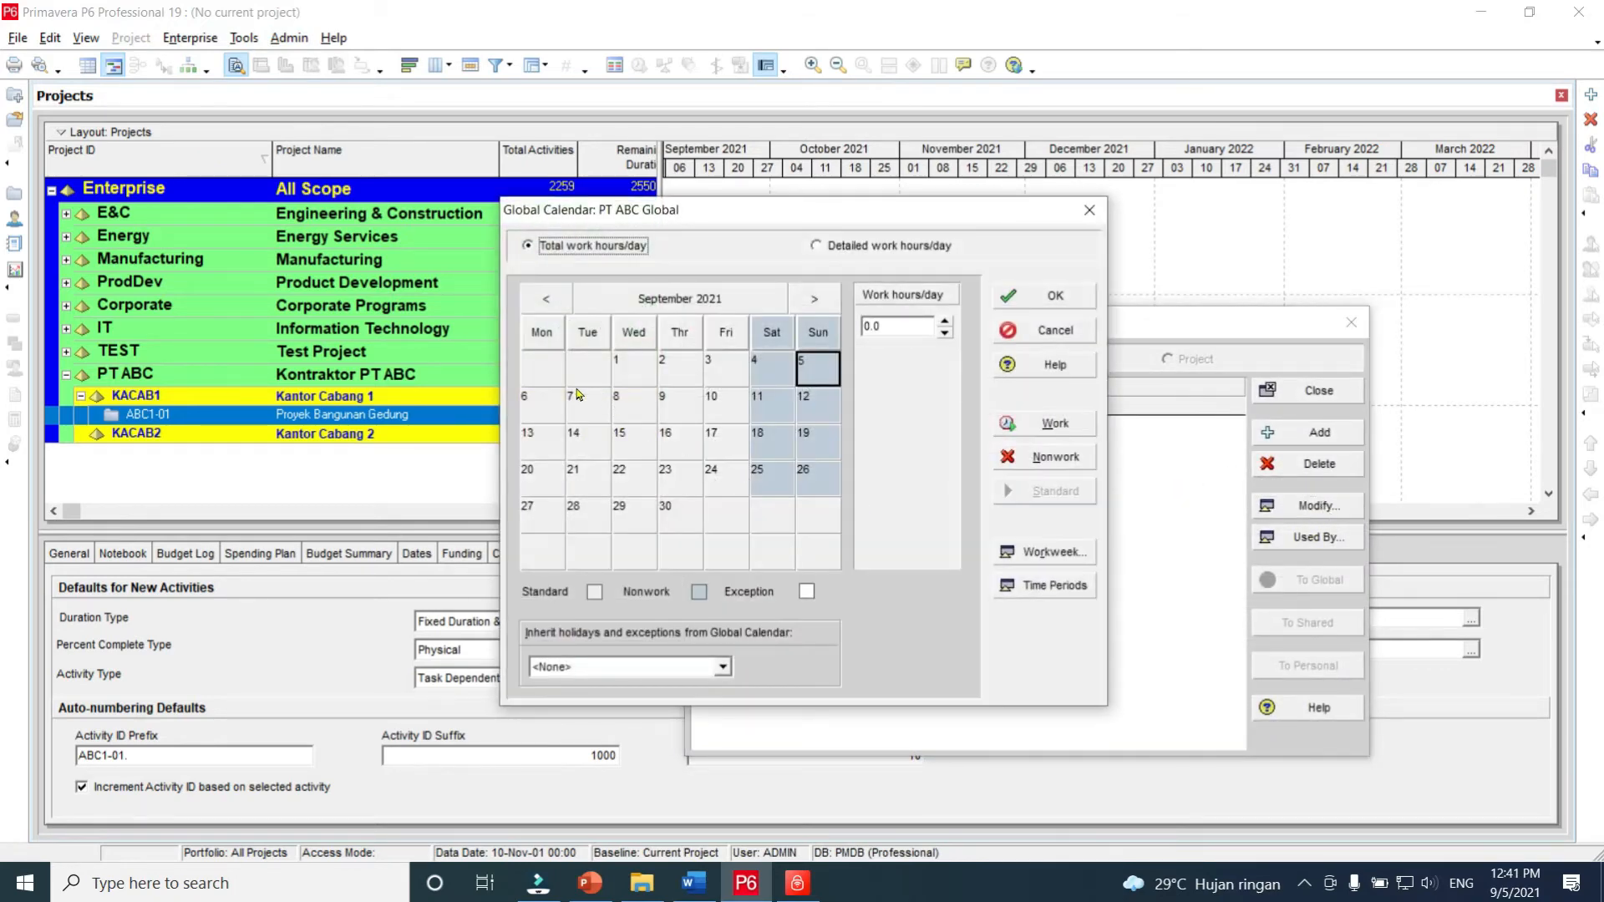
pyautogui.click(549, 405)
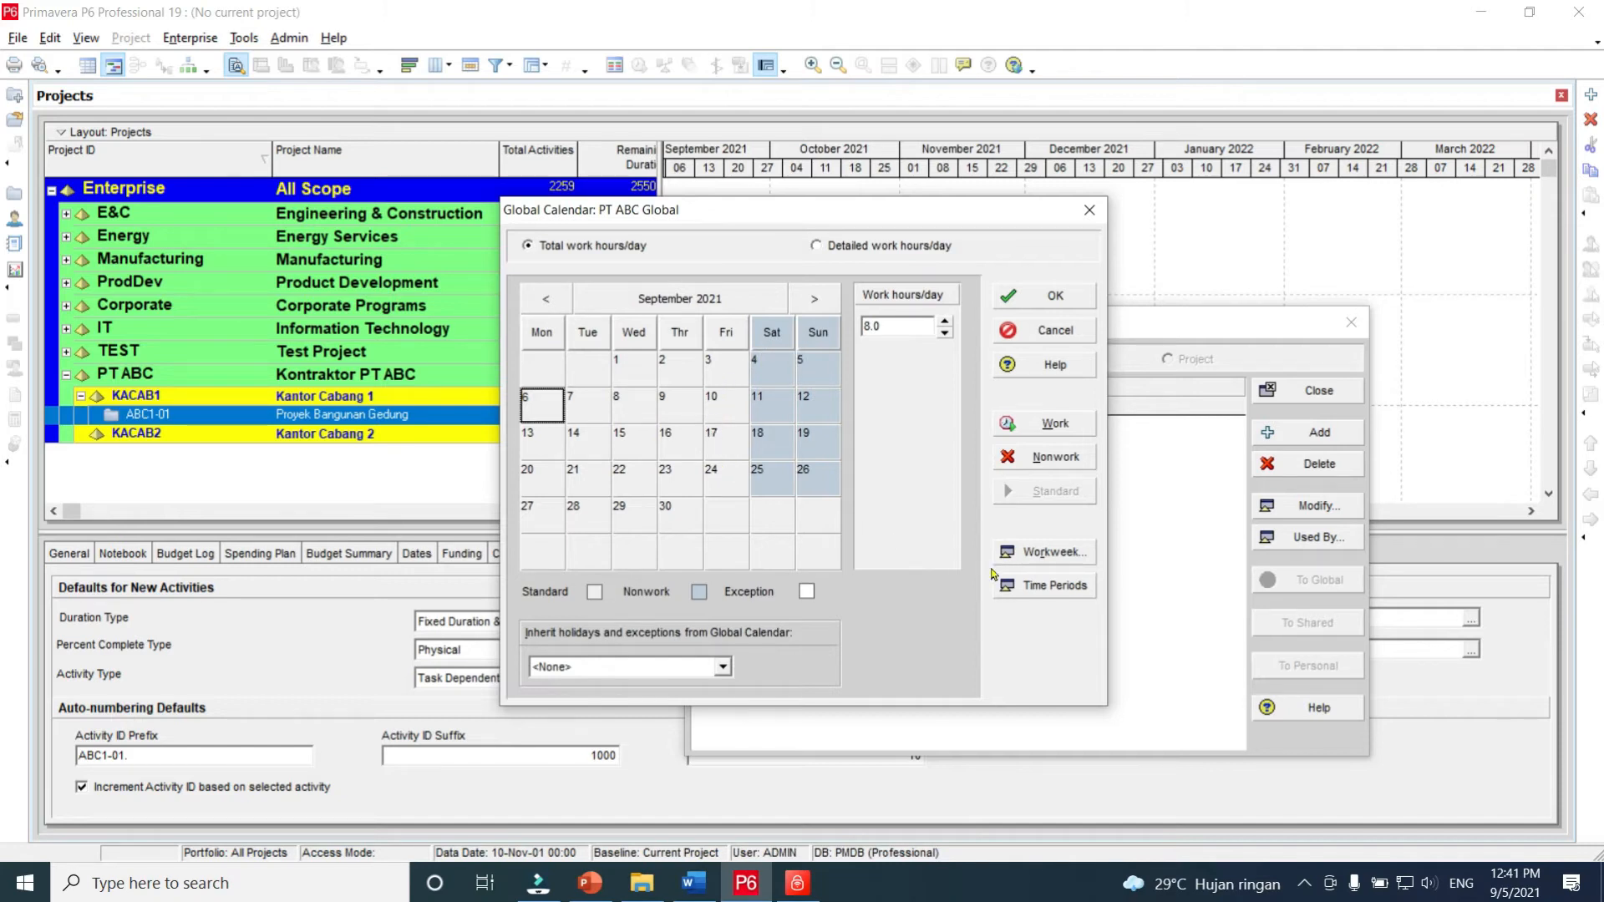
pyautogui.click(1073, 559)
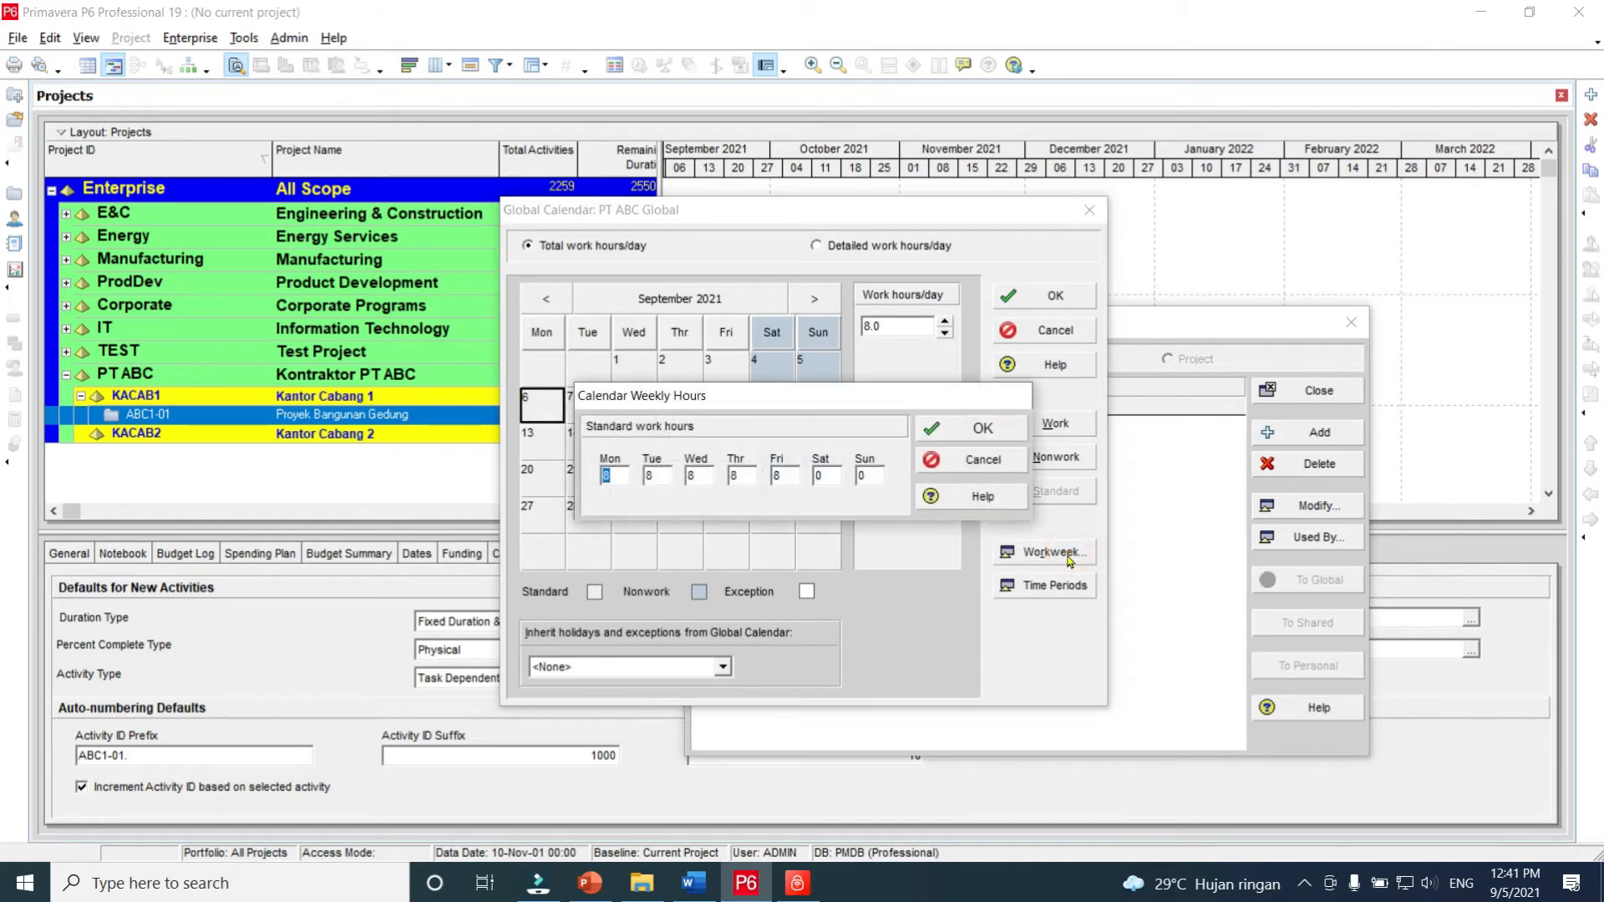
pyautogui.doubleClick(833, 477)
pyautogui.write('8')
pyautogui.click(978, 430)
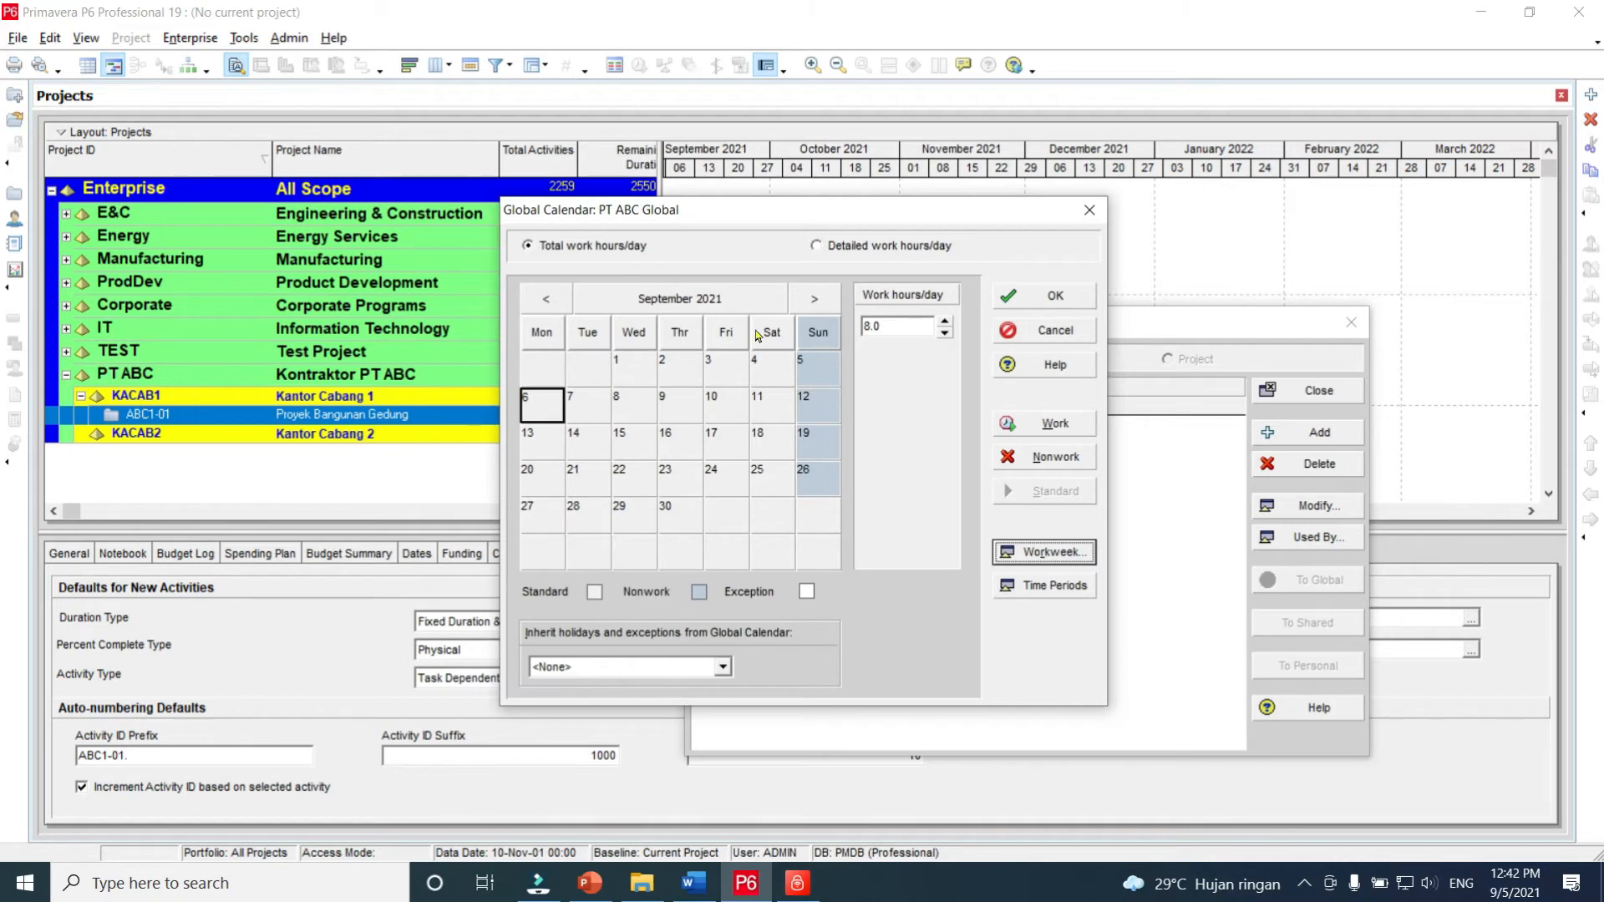
# Step: Mark 1 January 2022 as a nonwork day in the PT ABC Global calendar
pyautogui.click(815, 299)
pyautogui.click(816, 299)
pyautogui.click(816, 299)
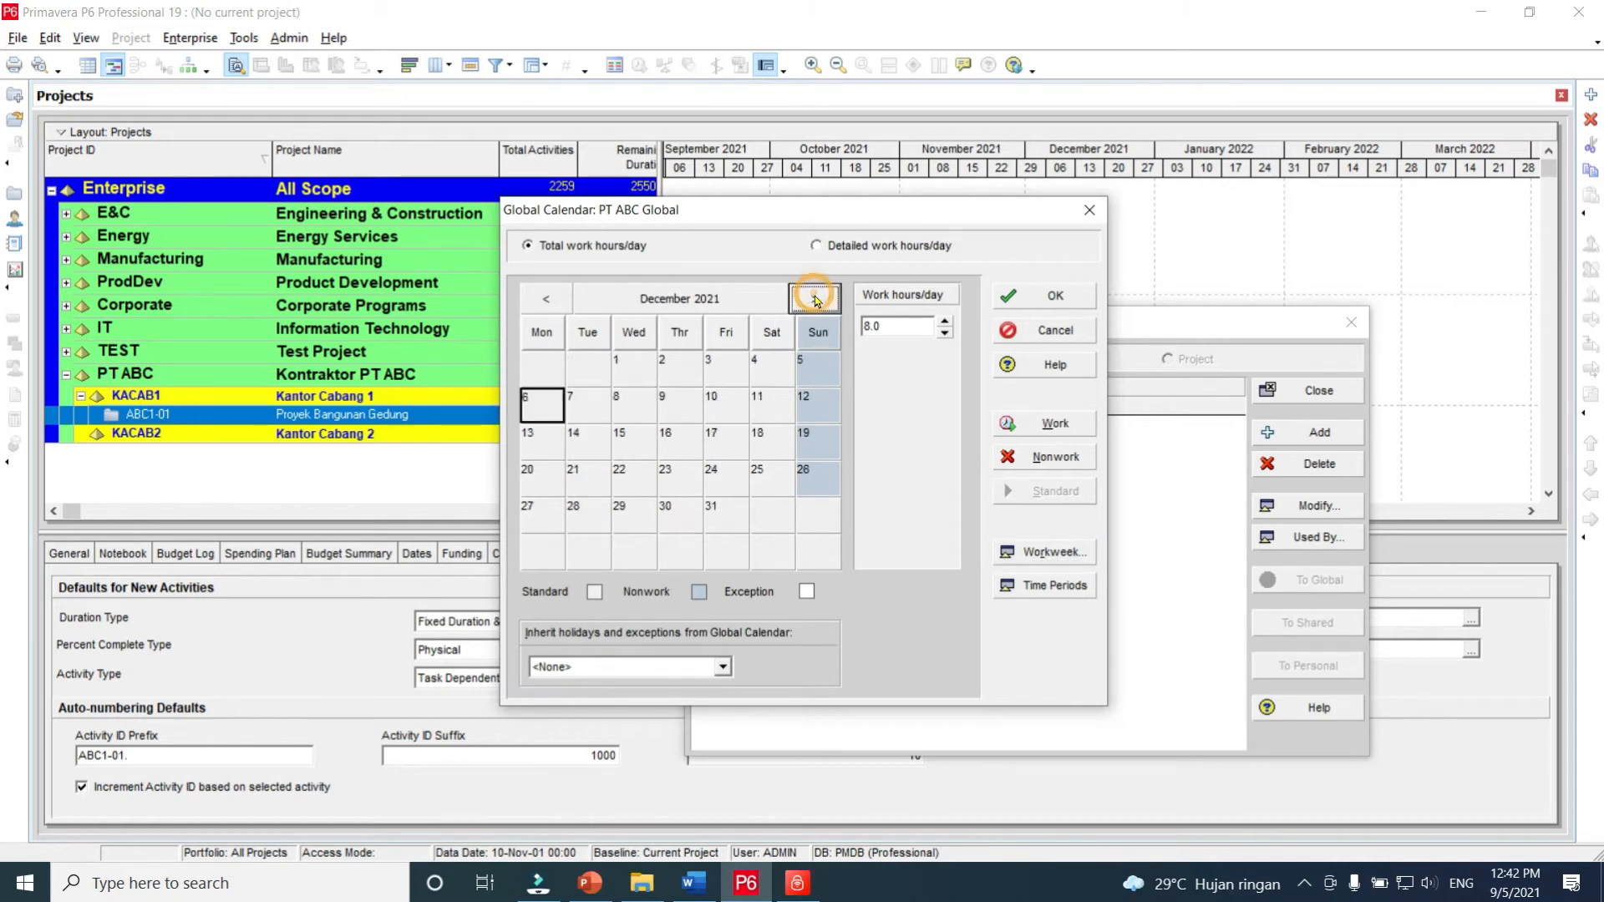
pyautogui.click(815, 299)
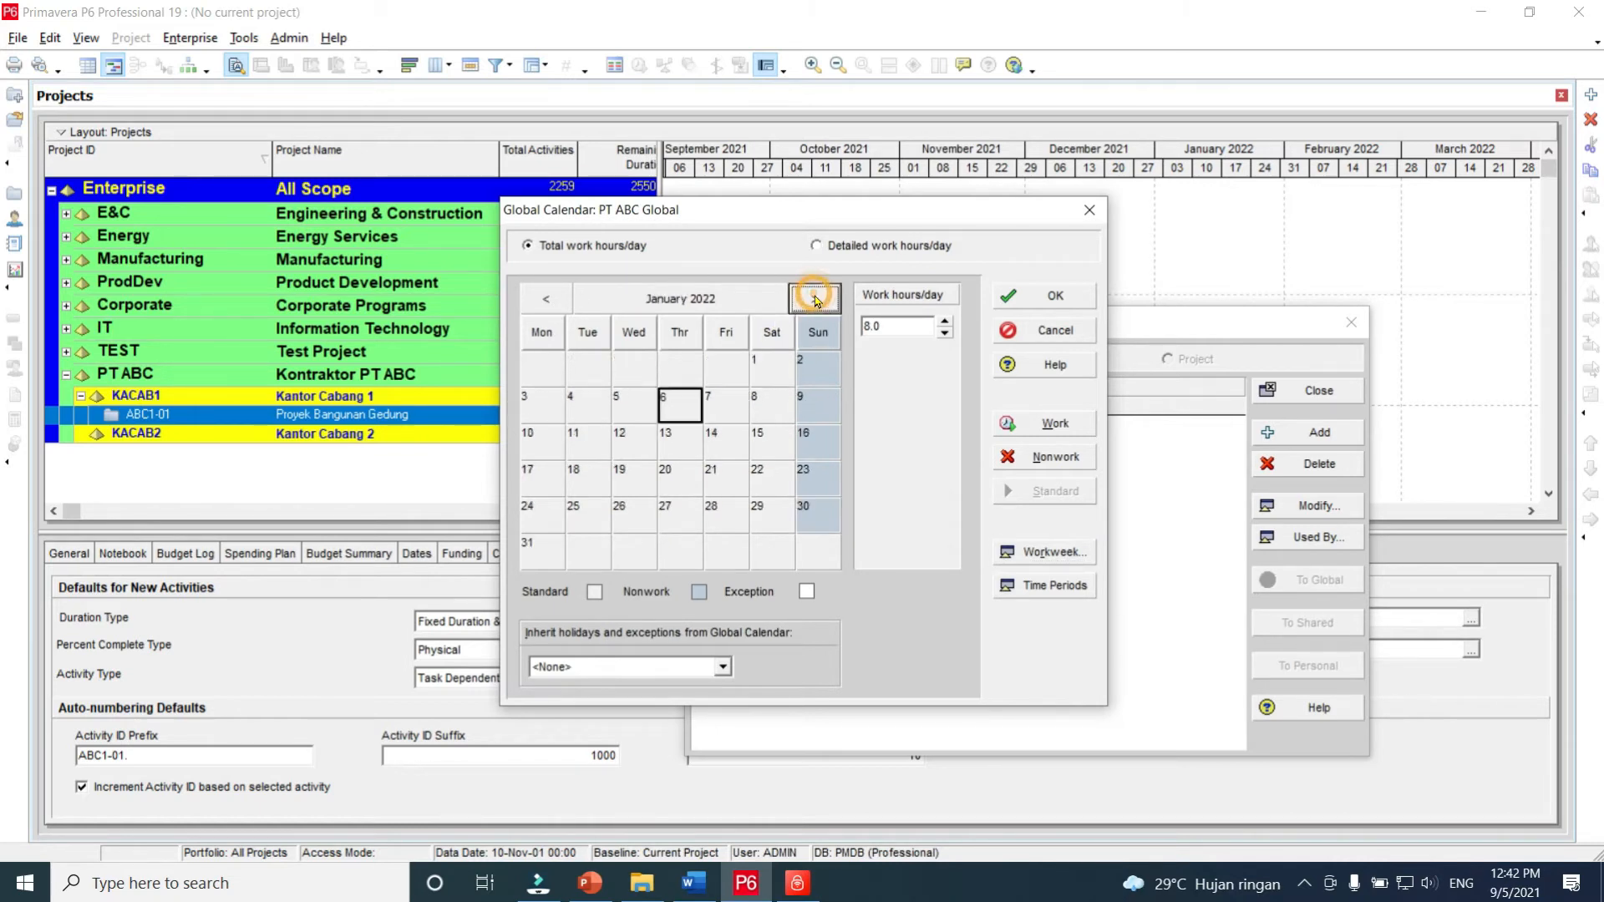
pyautogui.click(765, 374)
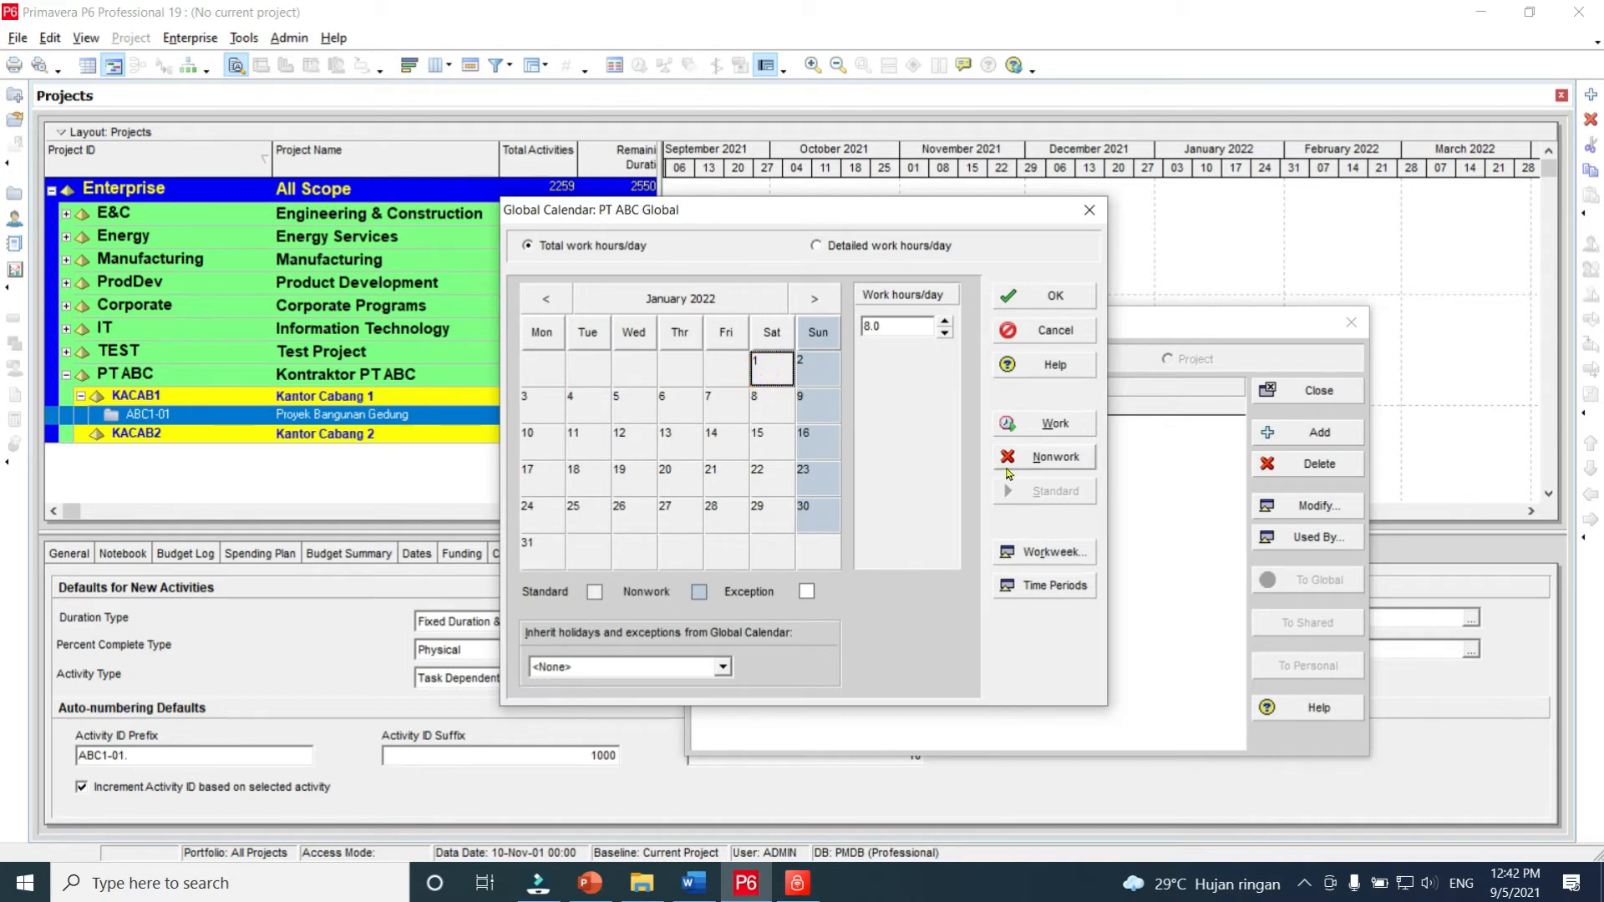
pyautogui.click(1039, 465)
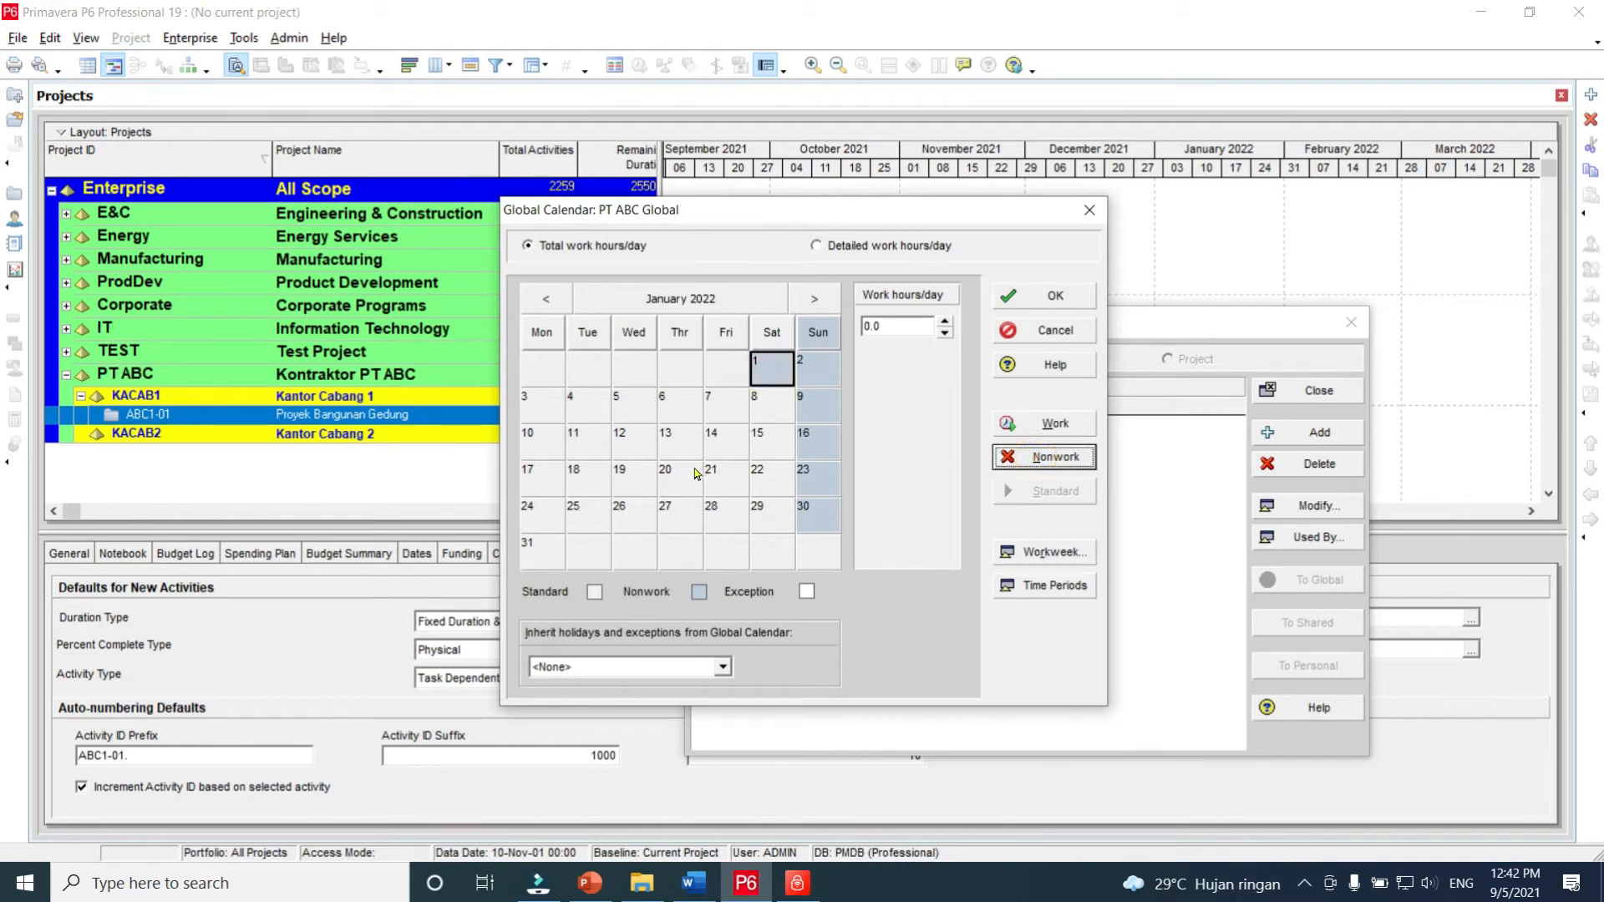
# Step: Mark 25 December 2021 as a nonwork day in the PT ABC Global calendar
pyautogui.click(546, 301)
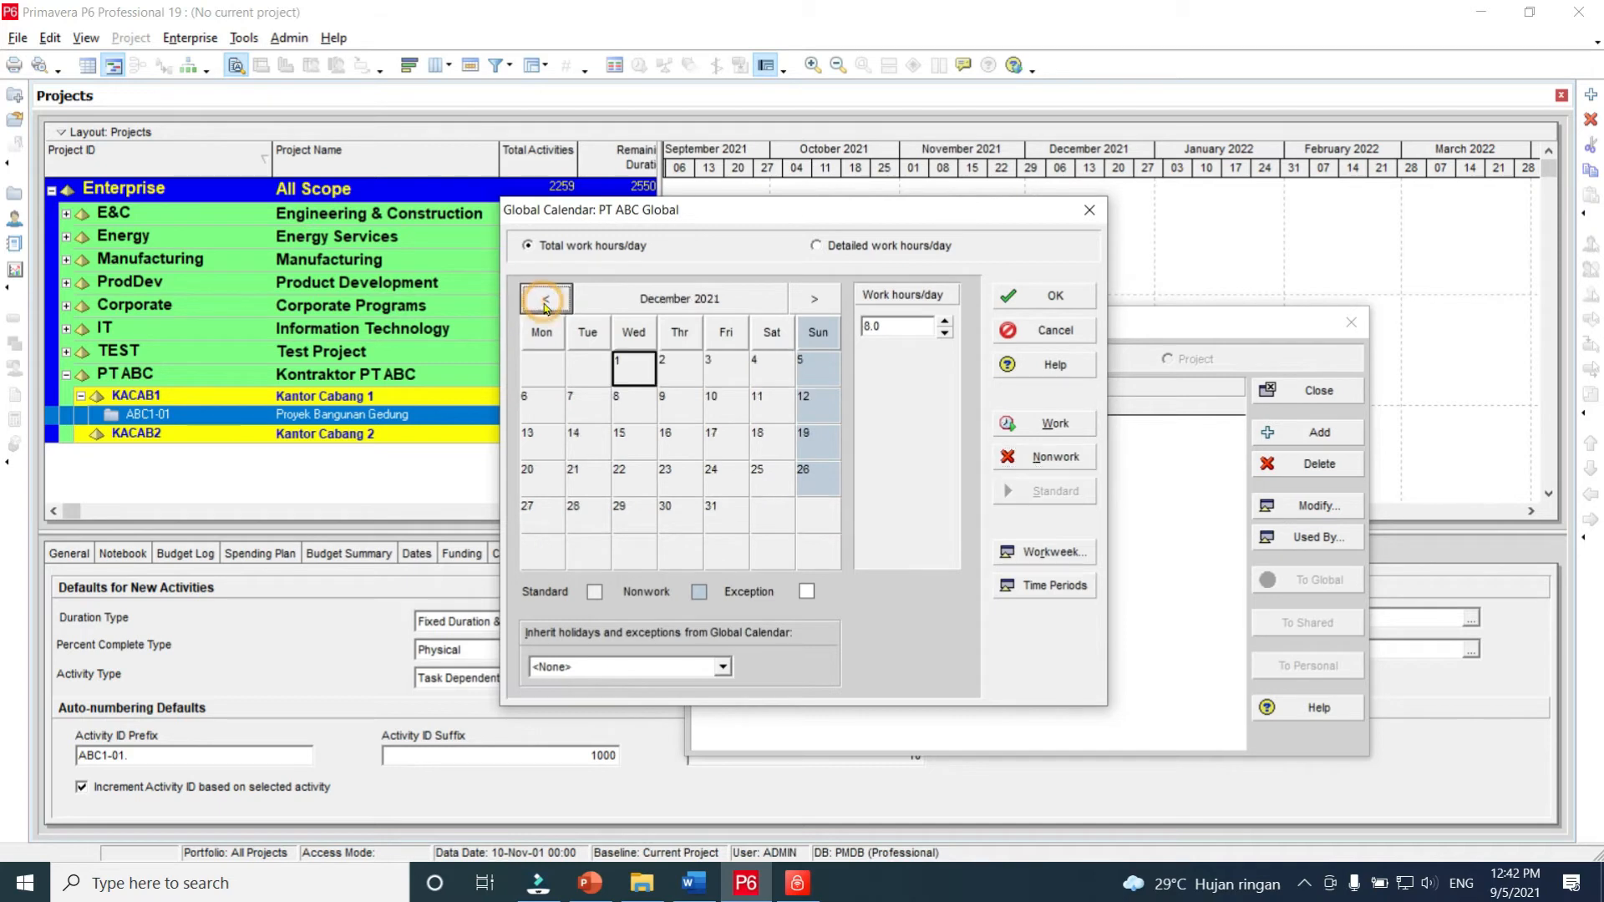
pyautogui.click(777, 488)
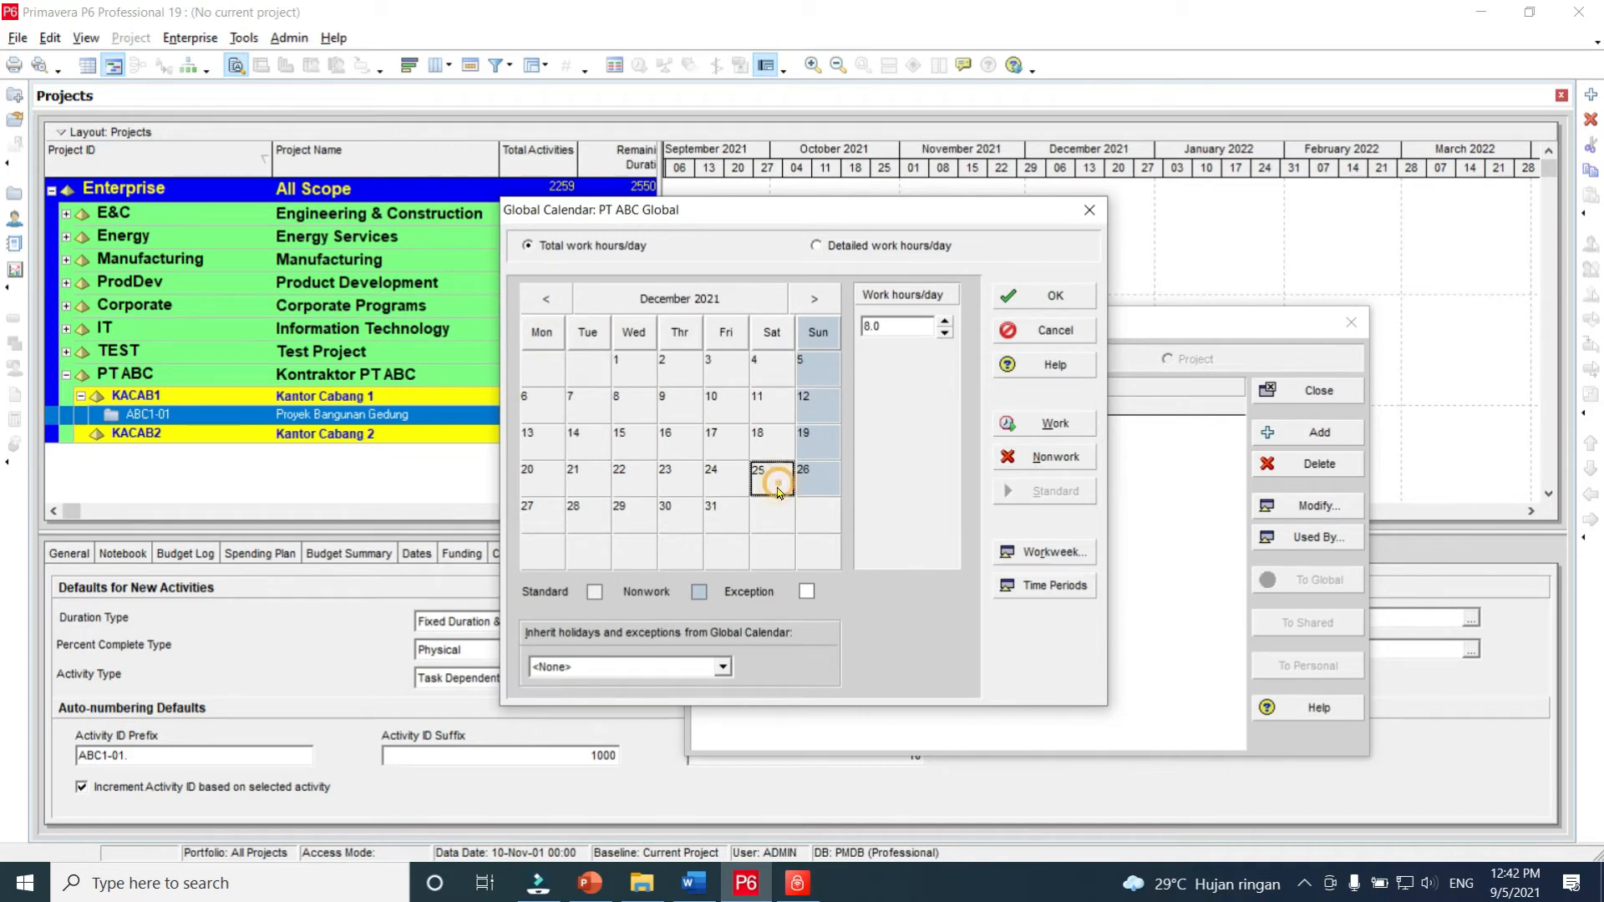
pyautogui.click(1072, 456)
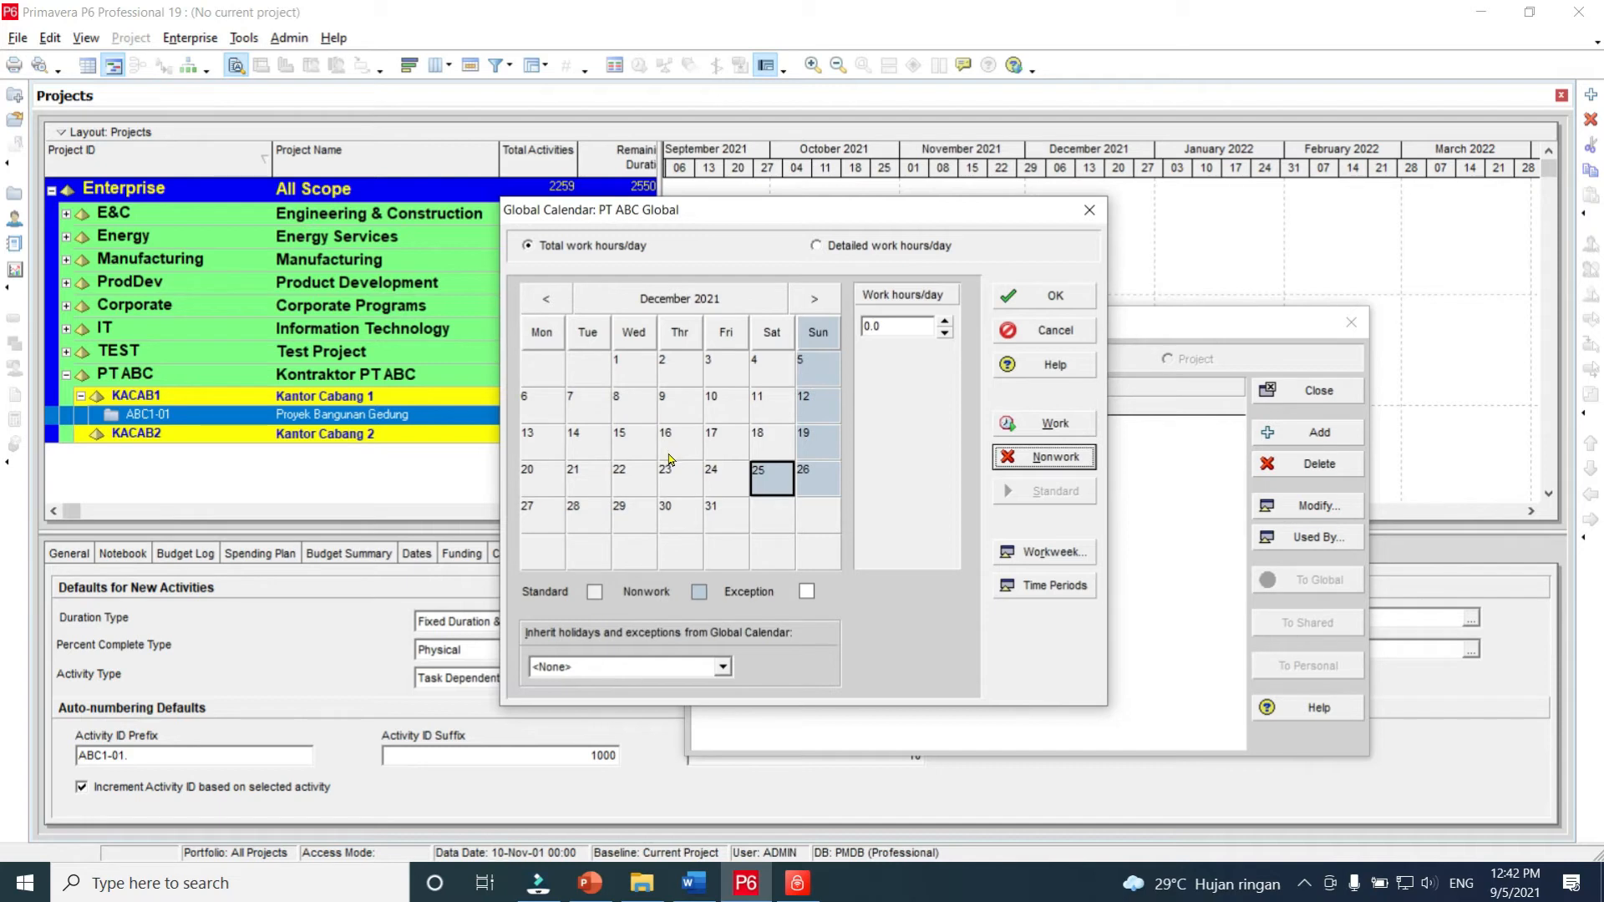
# Step: Switch the calendar to detailed work hours per day and examine the hourly schedule of 6 to 11 September 2021
pyautogui.click(817, 246)
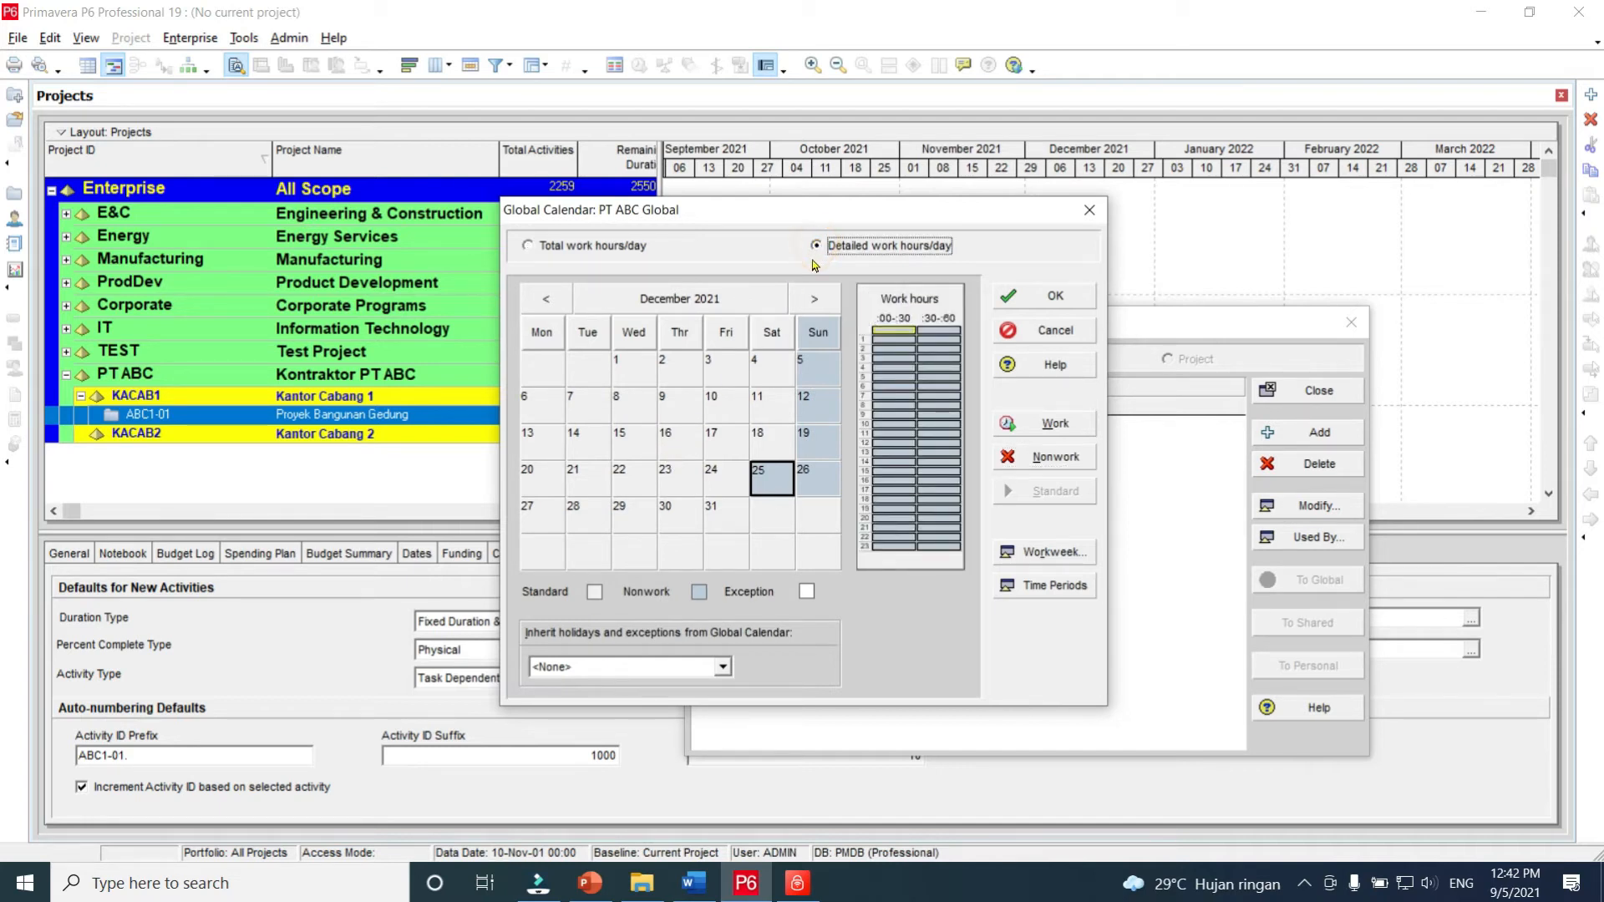
pyautogui.click(639, 422)
pyautogui.click(547, 300)
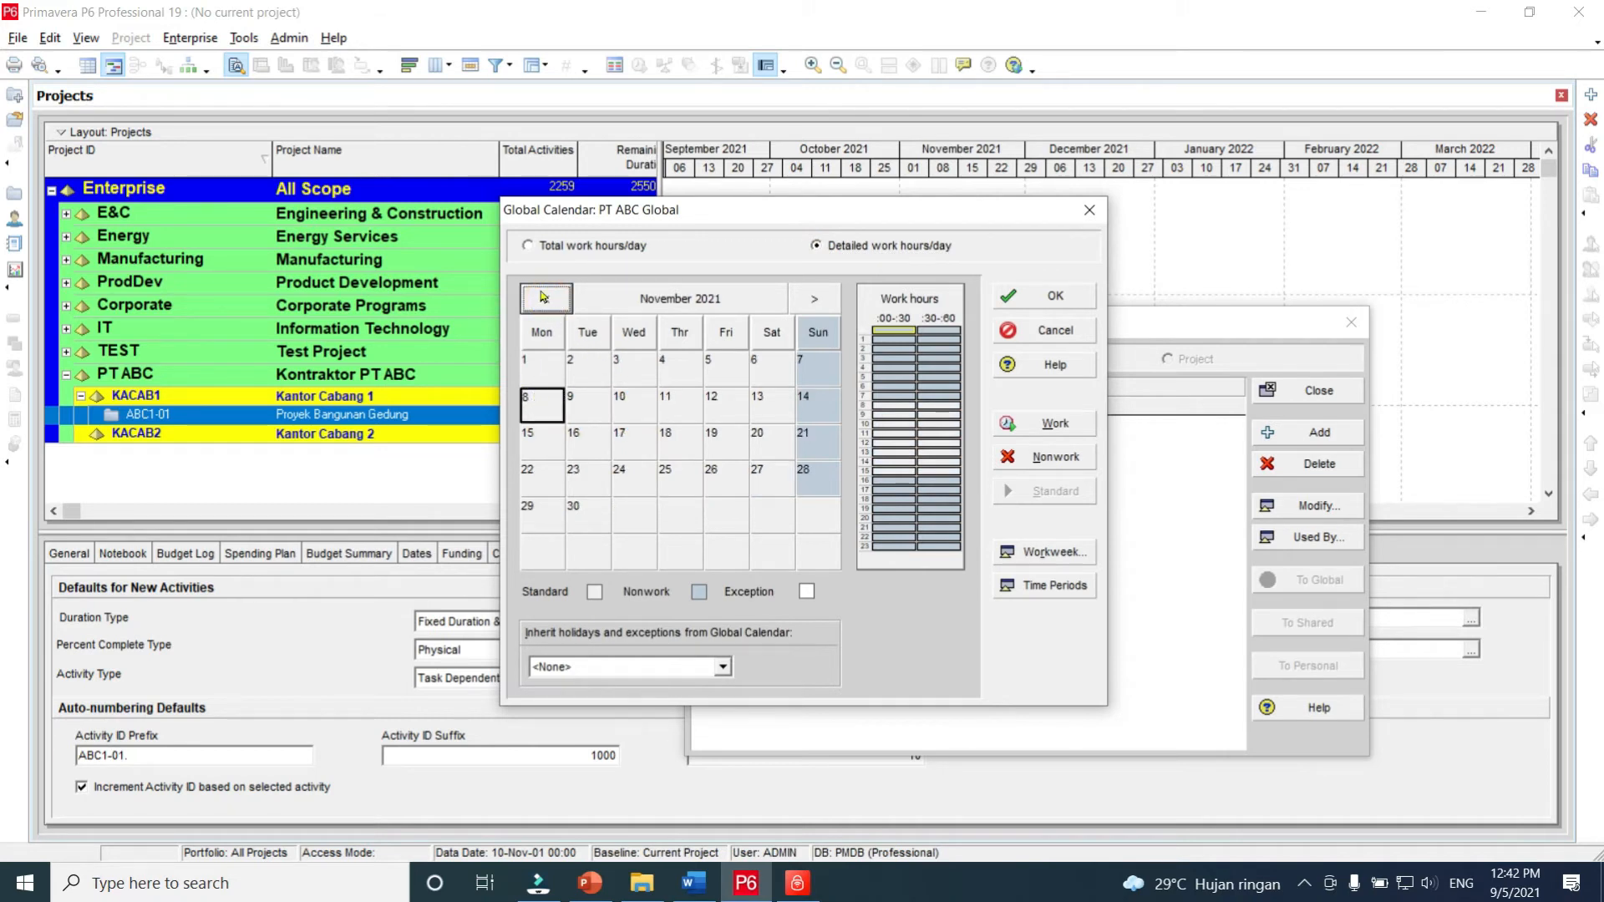
pyautogui.click(550, 305)
pyautogui.click(550, 305)
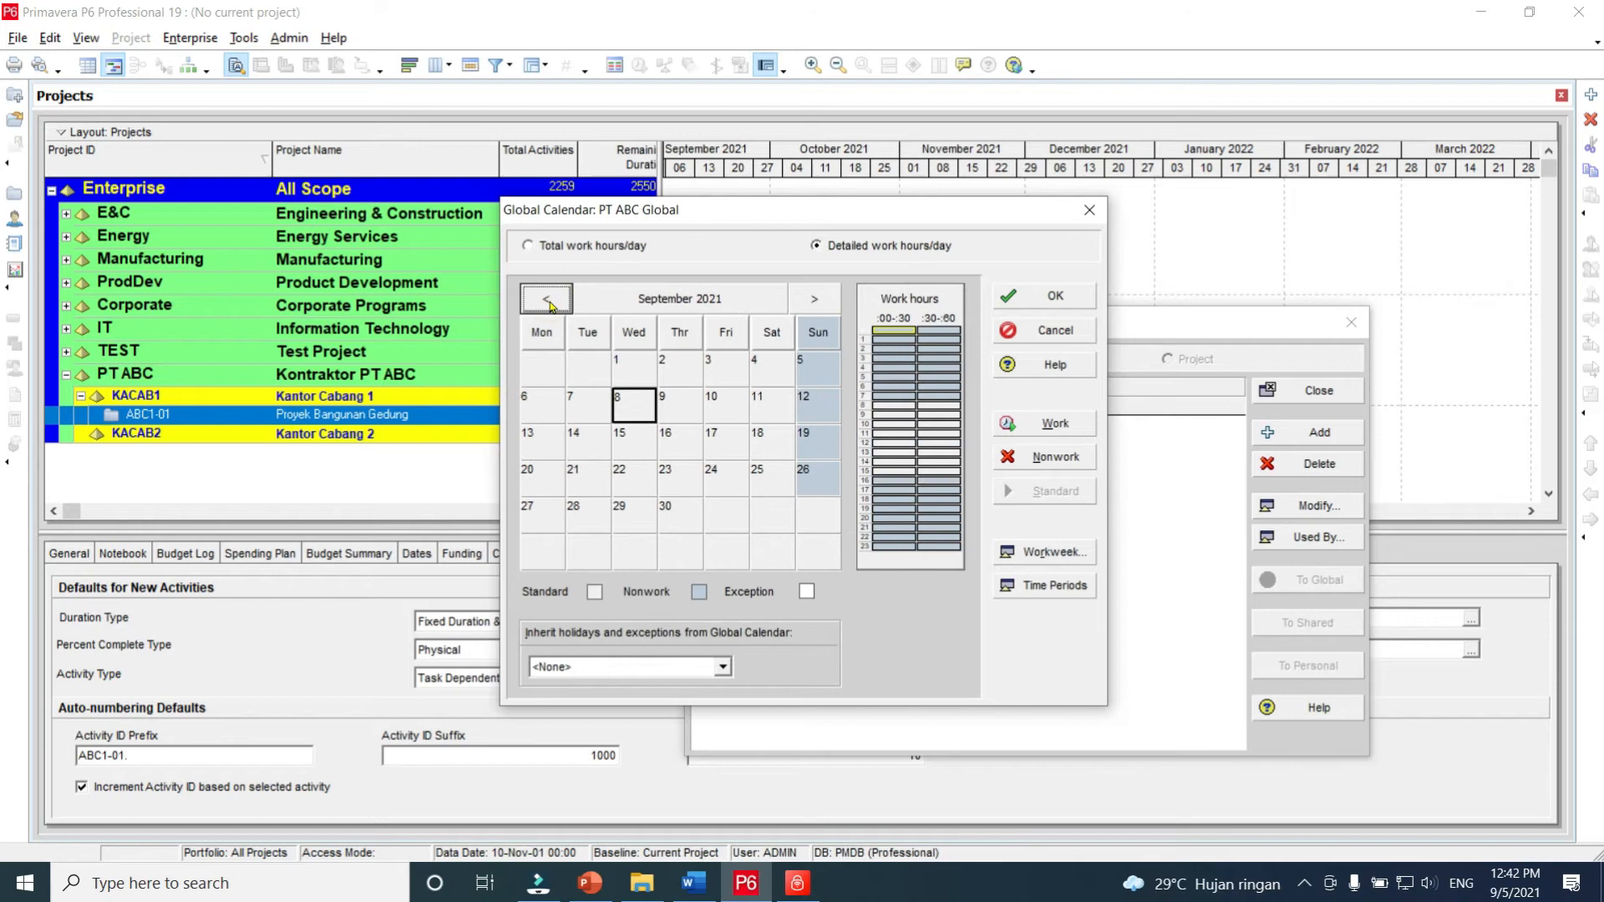
pyautogui.click(542, 411)
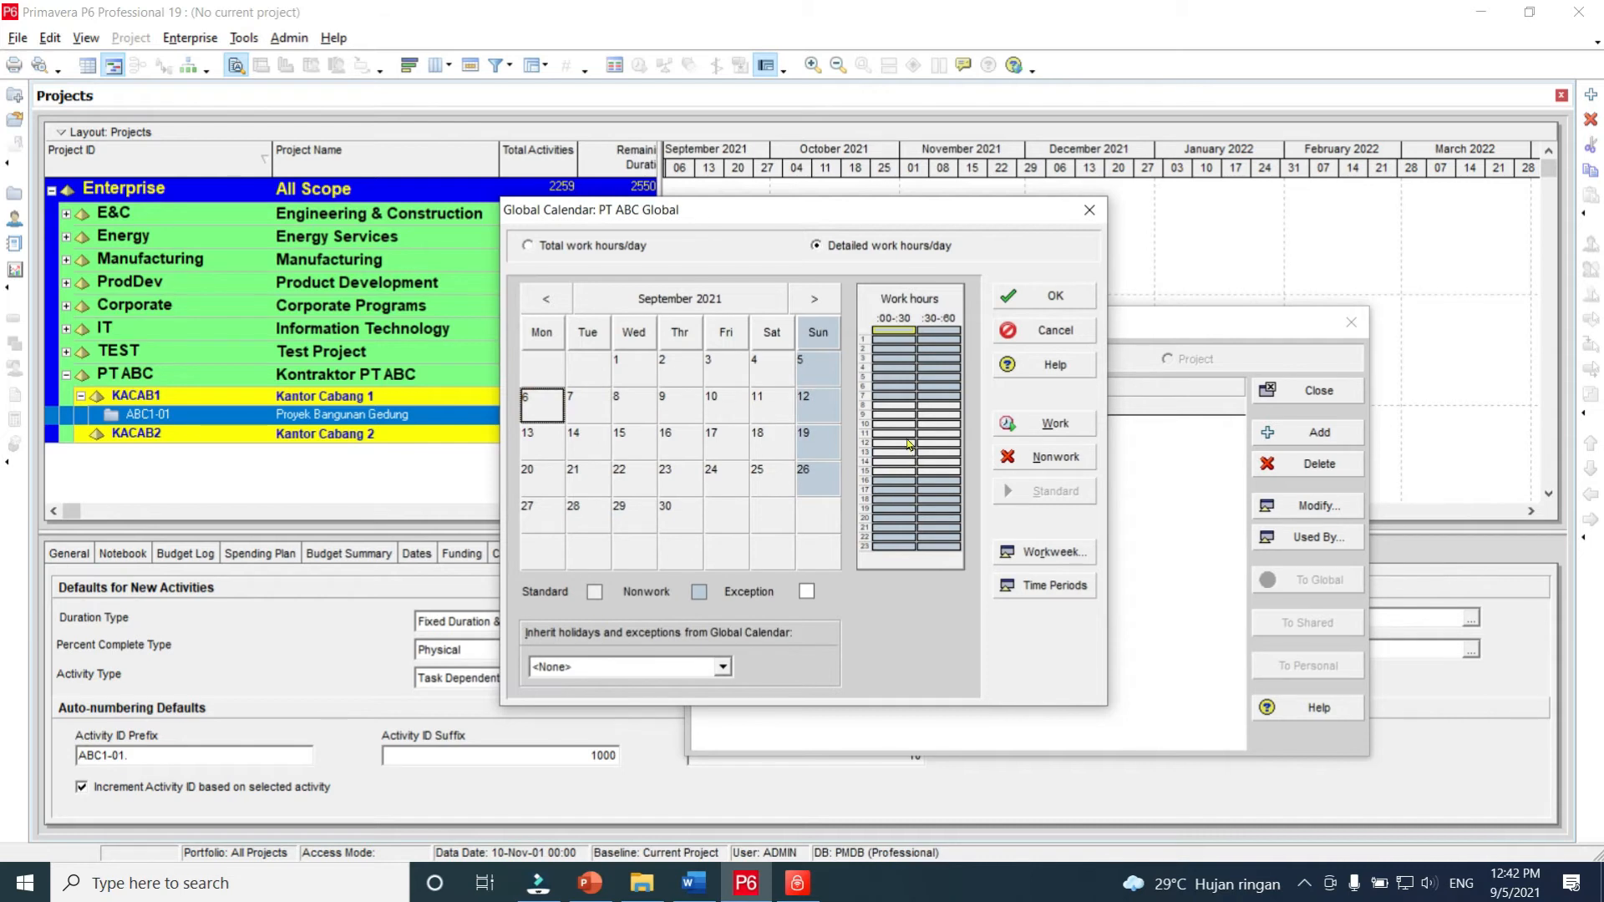
pyautogui.click(584, 415)
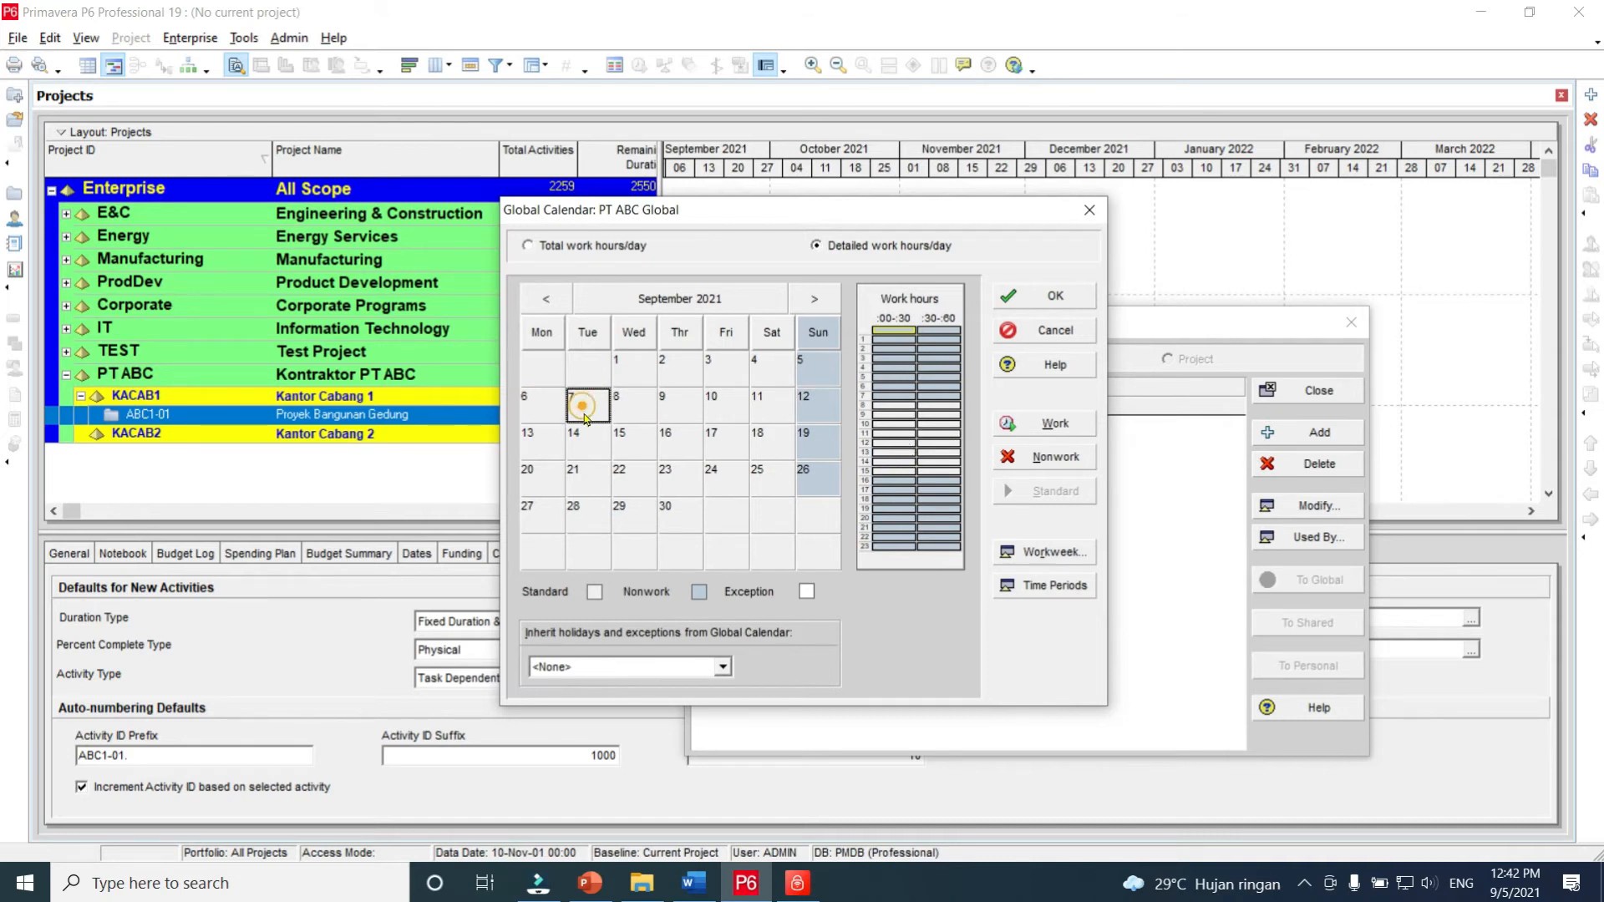
pyautogui.click(631, 412)
pyautogui.click(680, 415)
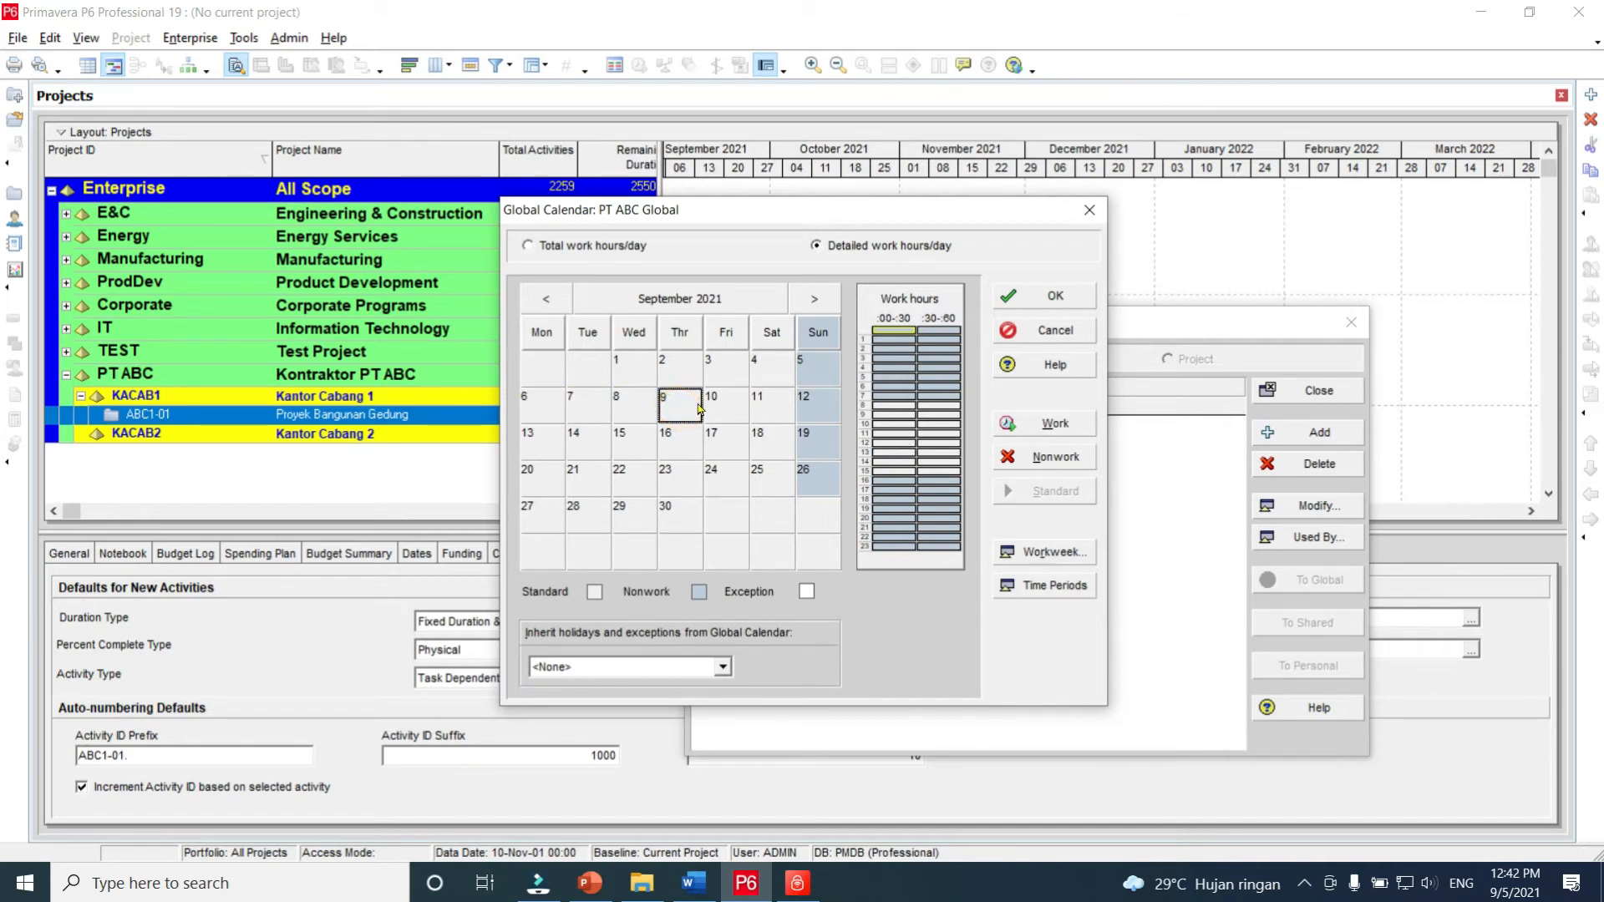
pyautogui.click(717, 412)
pyautogui.click(762, 413)
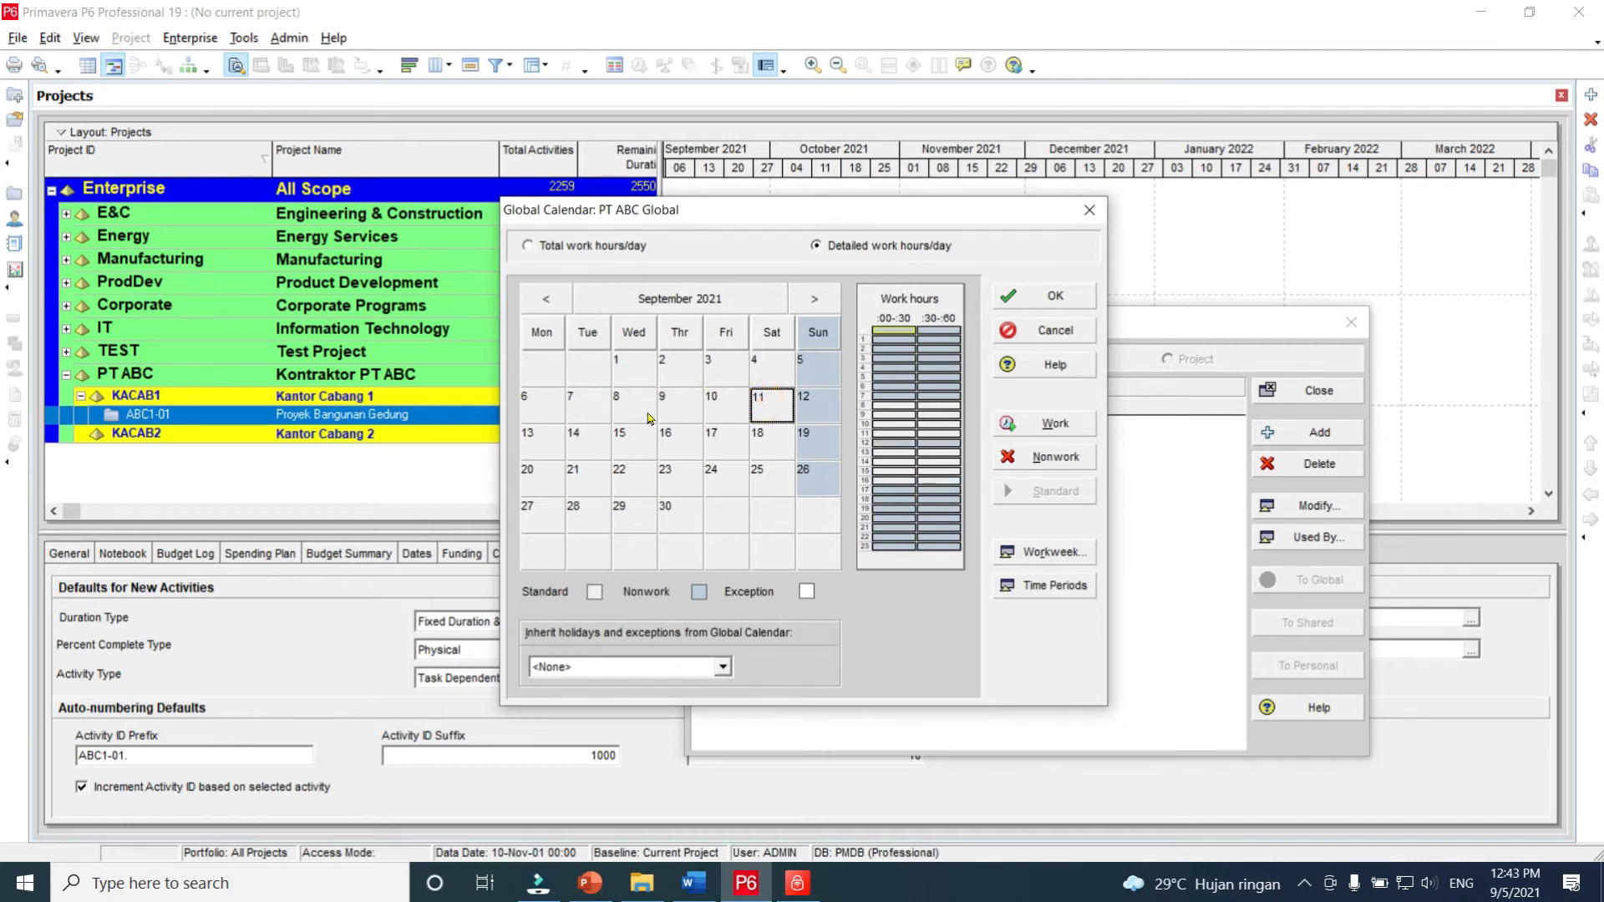
pyautogui.click(533, 409)
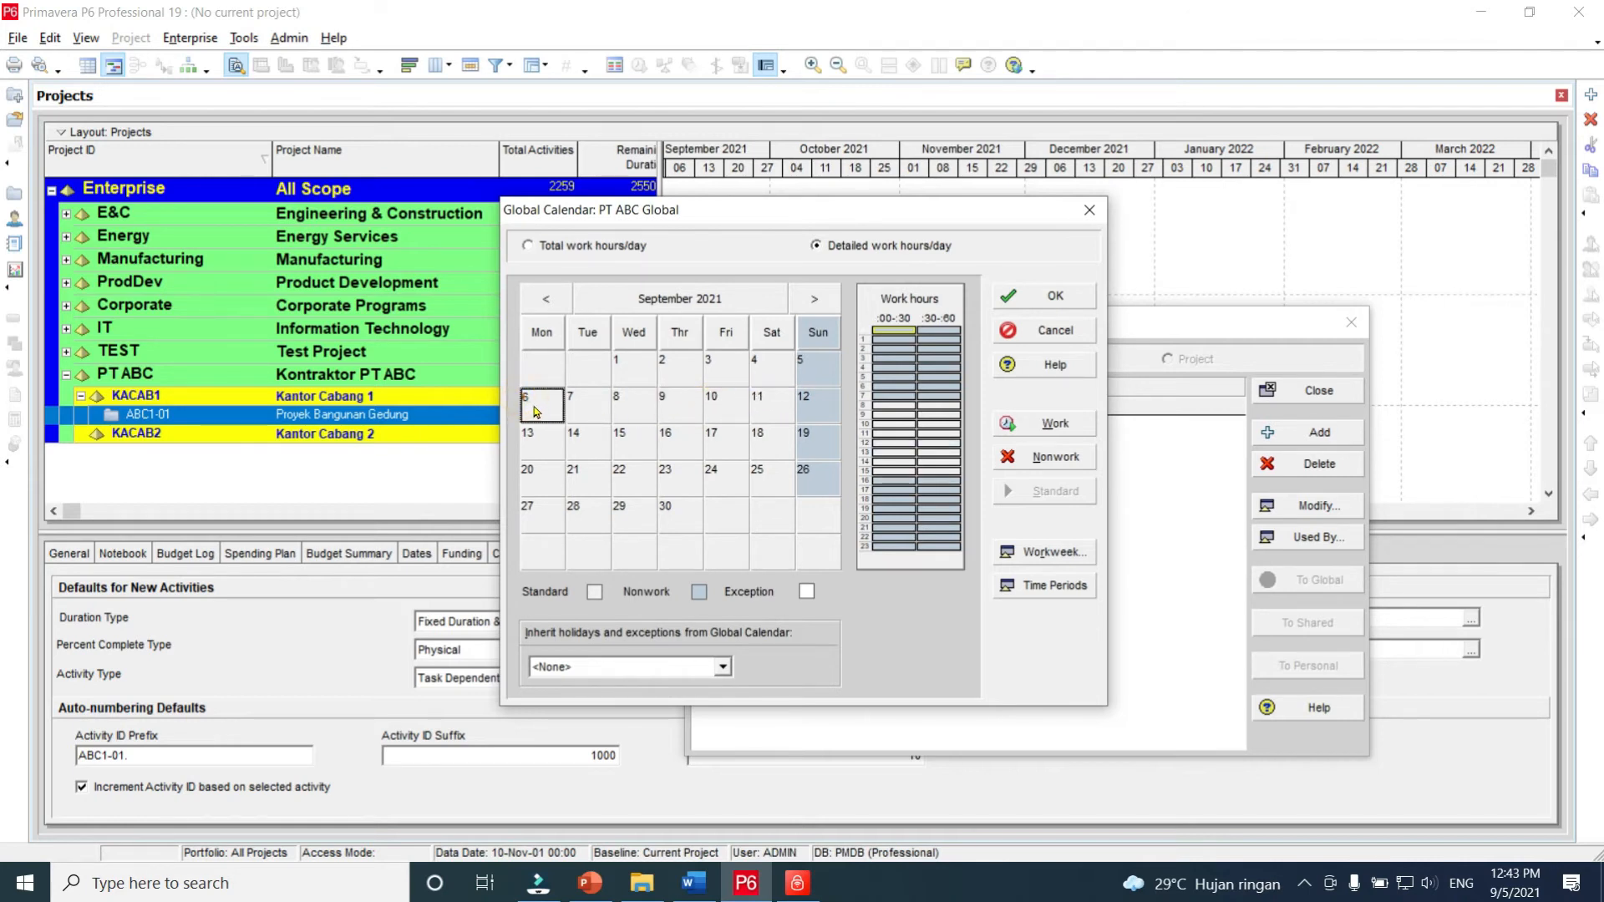
# Step: In the calendar's standard work week, make 12:00–13:00 nonwork and 16:00–17:00 work time for Monday to Thursday
pyautogui.click(1040, 553)
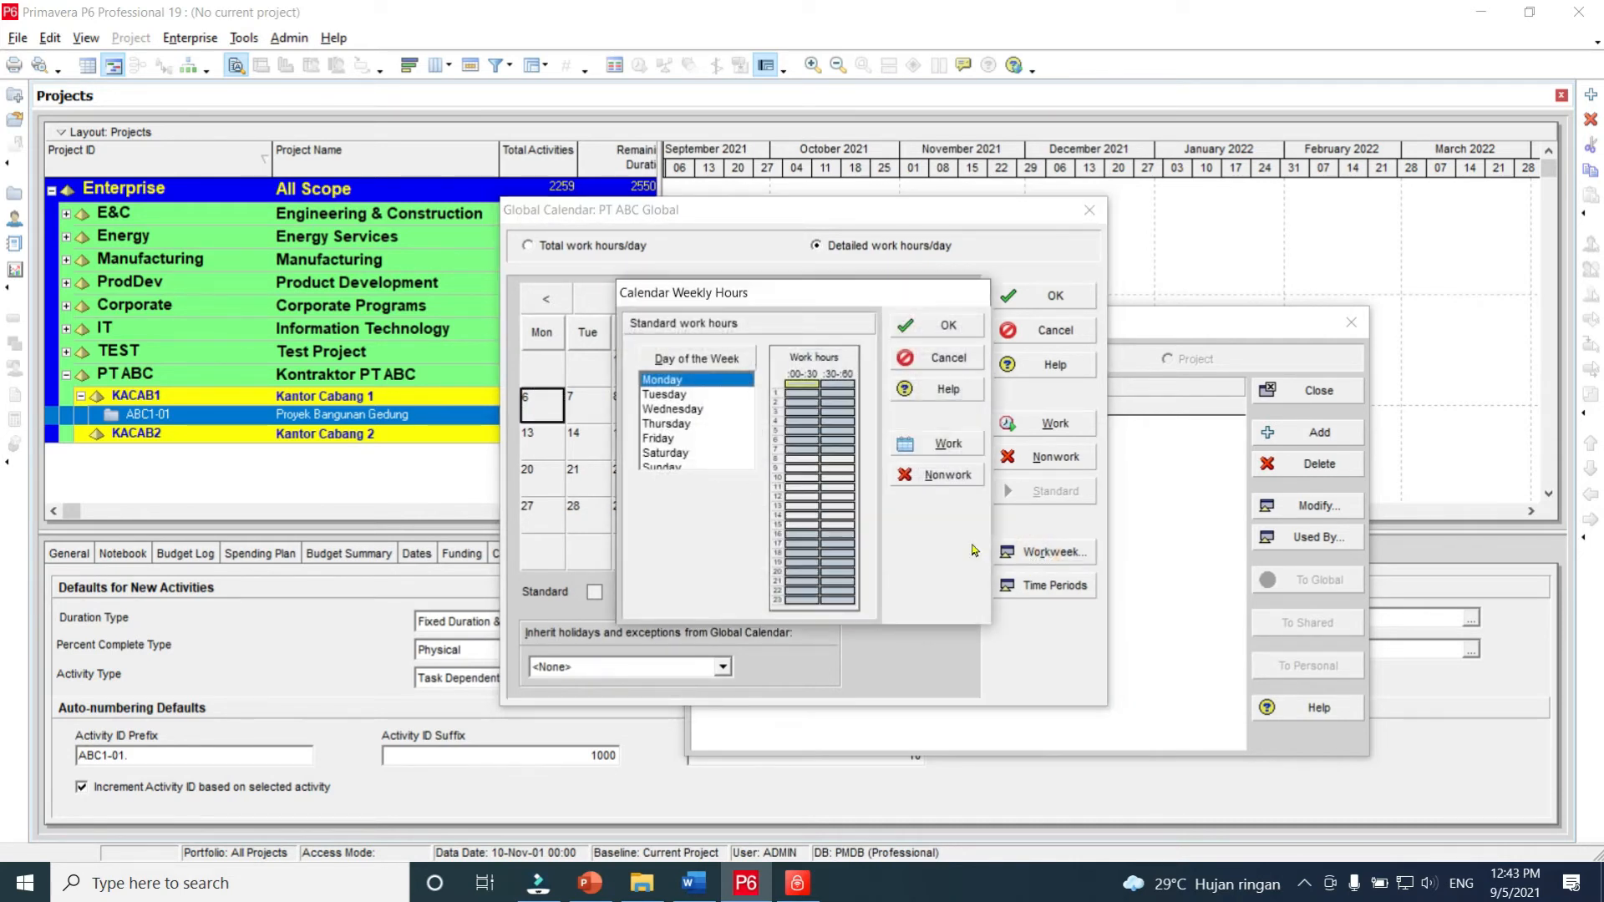
pyautogui.keyDown('shift'); pyautogui.click(685, 439); pyautogui.keyUp('shift')
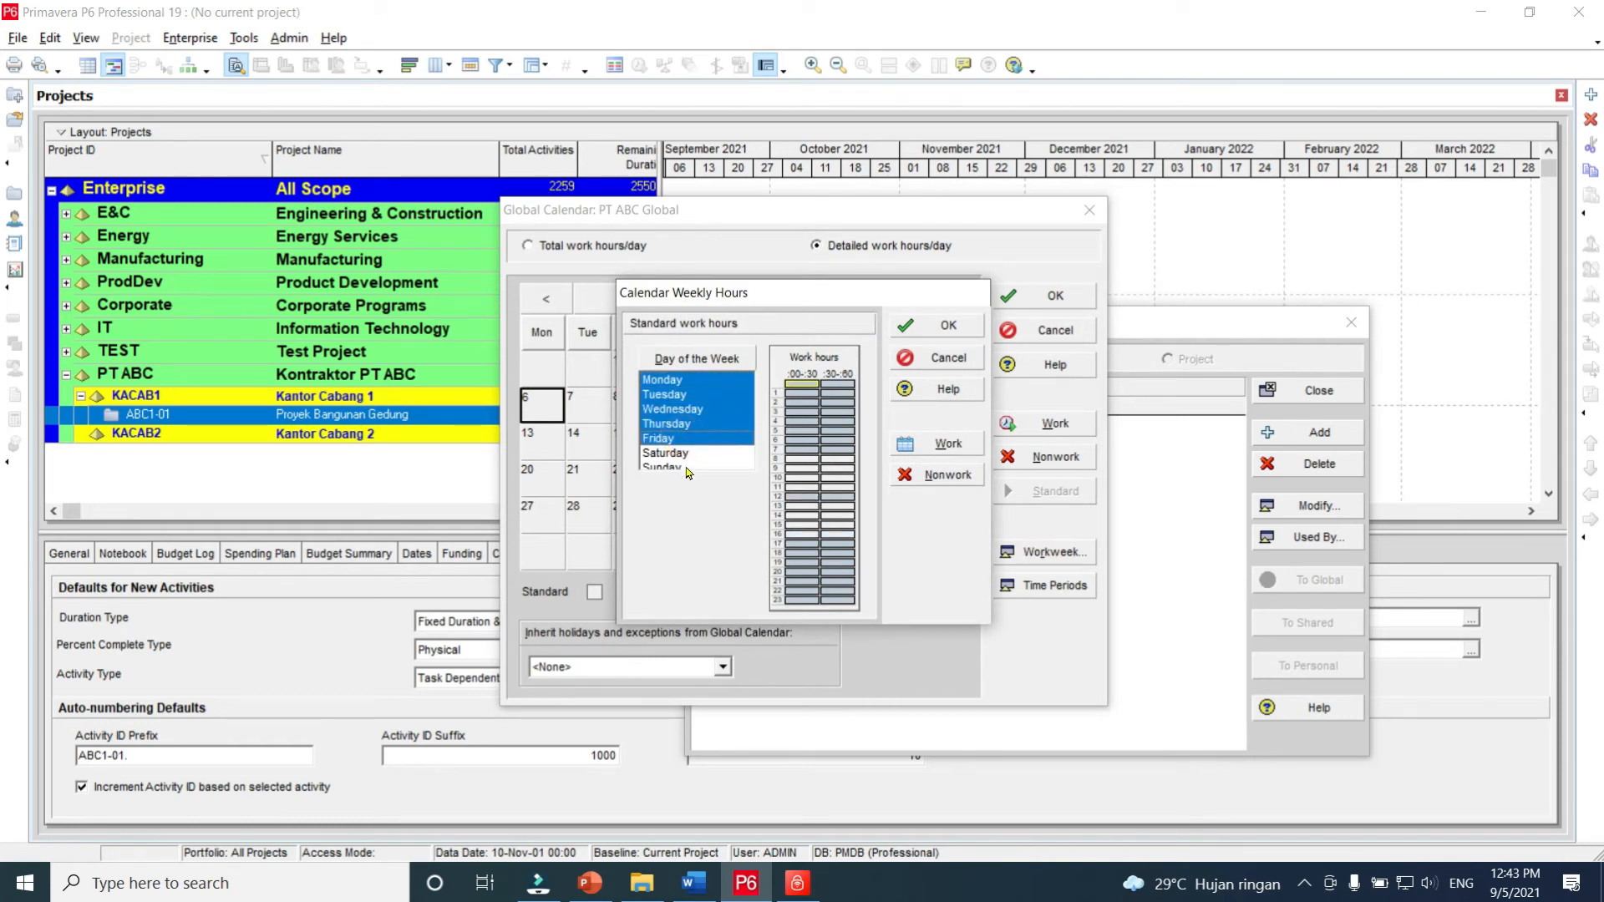
pyautogui.keyDown('shift'); pyautogui.click(692, 426); pyautogui.keyUp('shift')
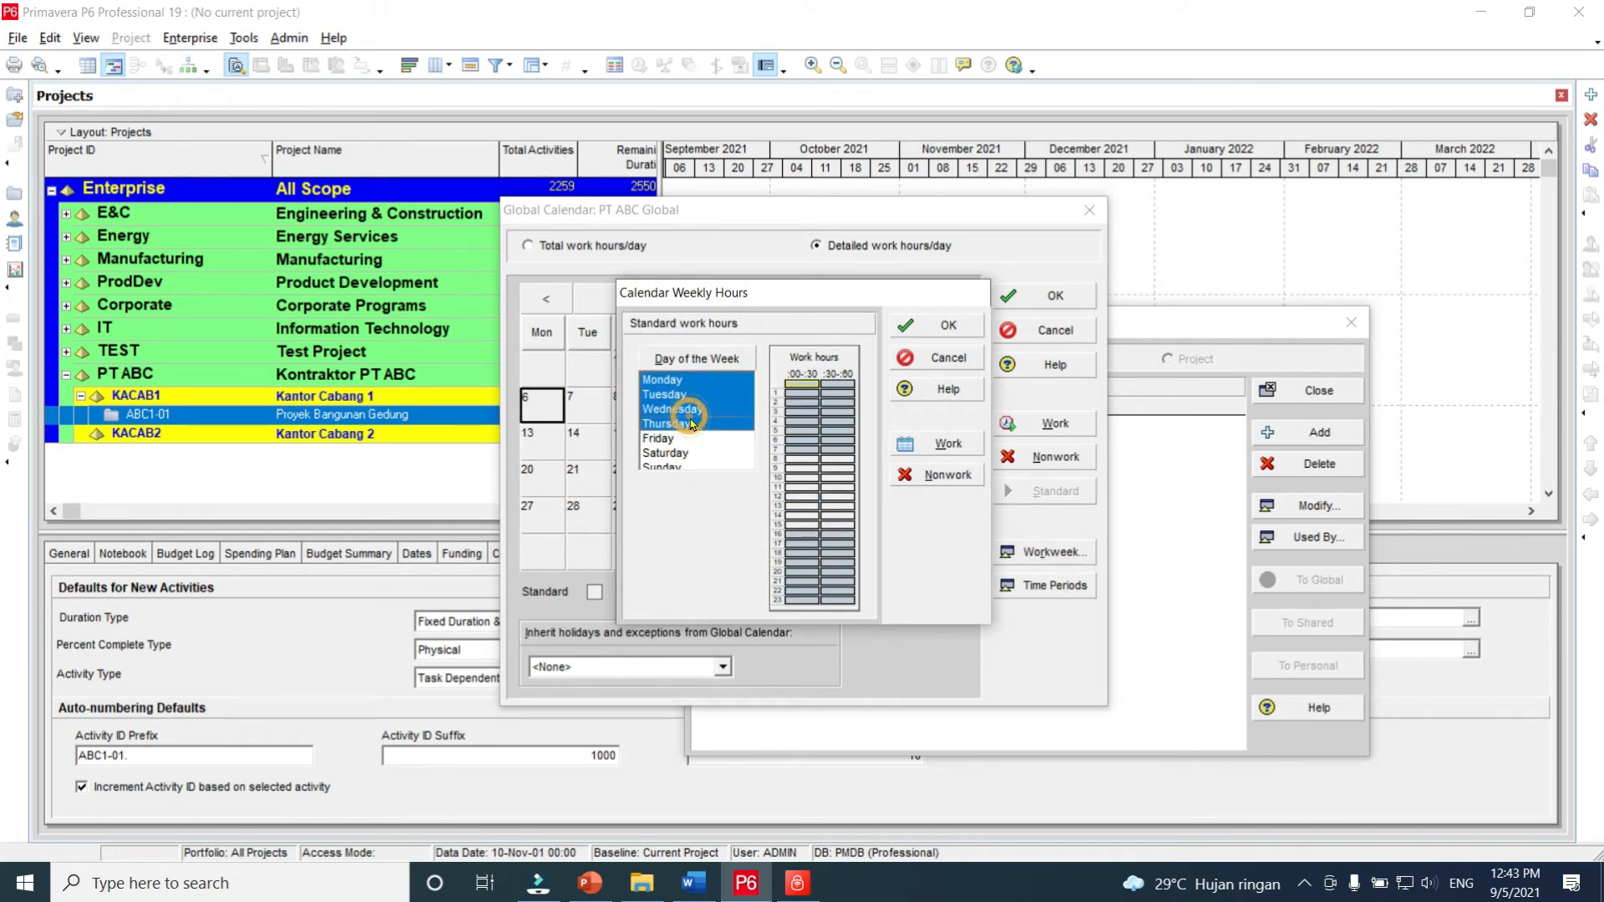
pyautogui.click(804, 498)
pyautogui.click(835, 498)
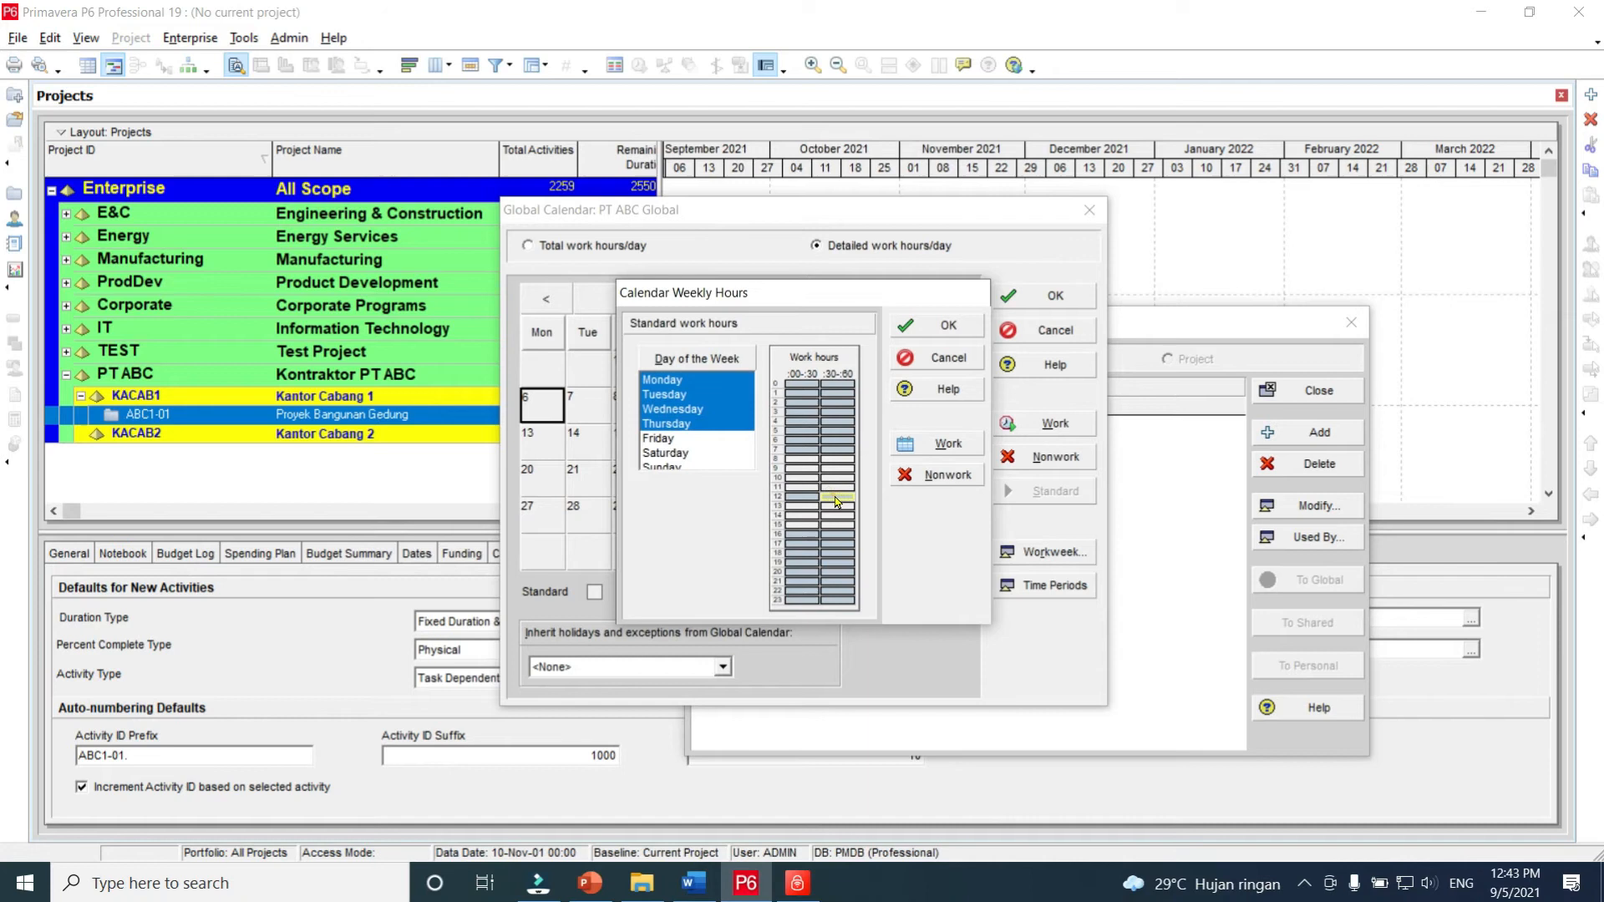
pyautogui.click(802, 533)
pyautogui.click(826, 535)
pyautogui.click(803, 532)
pyautogui.click(810, 496)
pyautogui.click(948, 325)
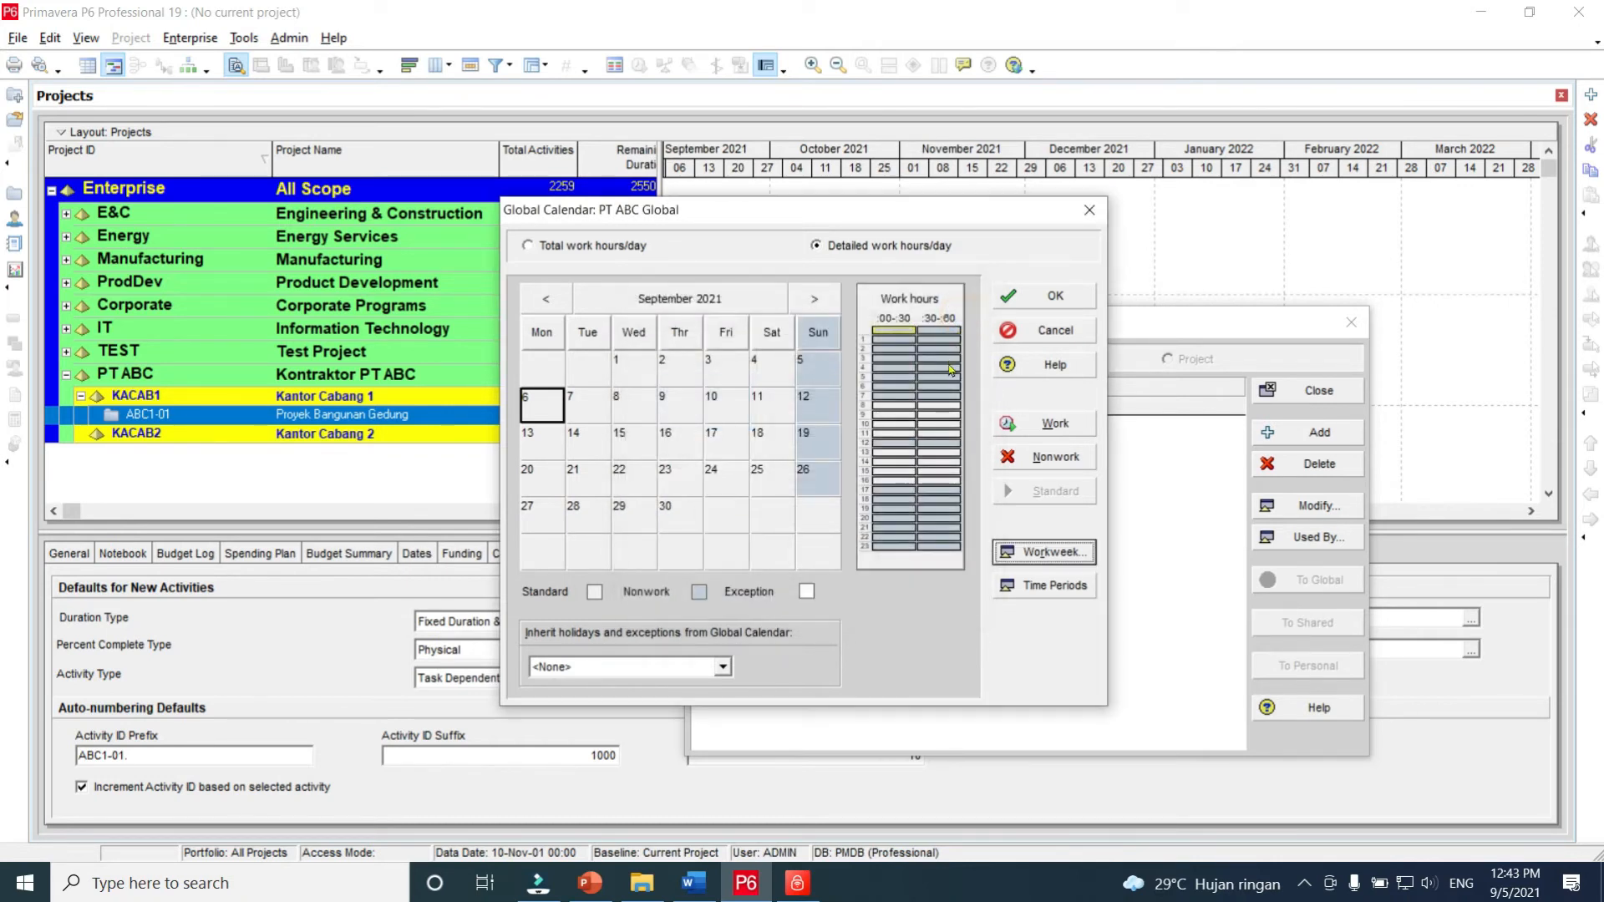
# Step: Check the detailed work hours of 7 to 10 September 2021, save the PT ABC Global changes and close the calendar list
pyautogui.click(582, 411)
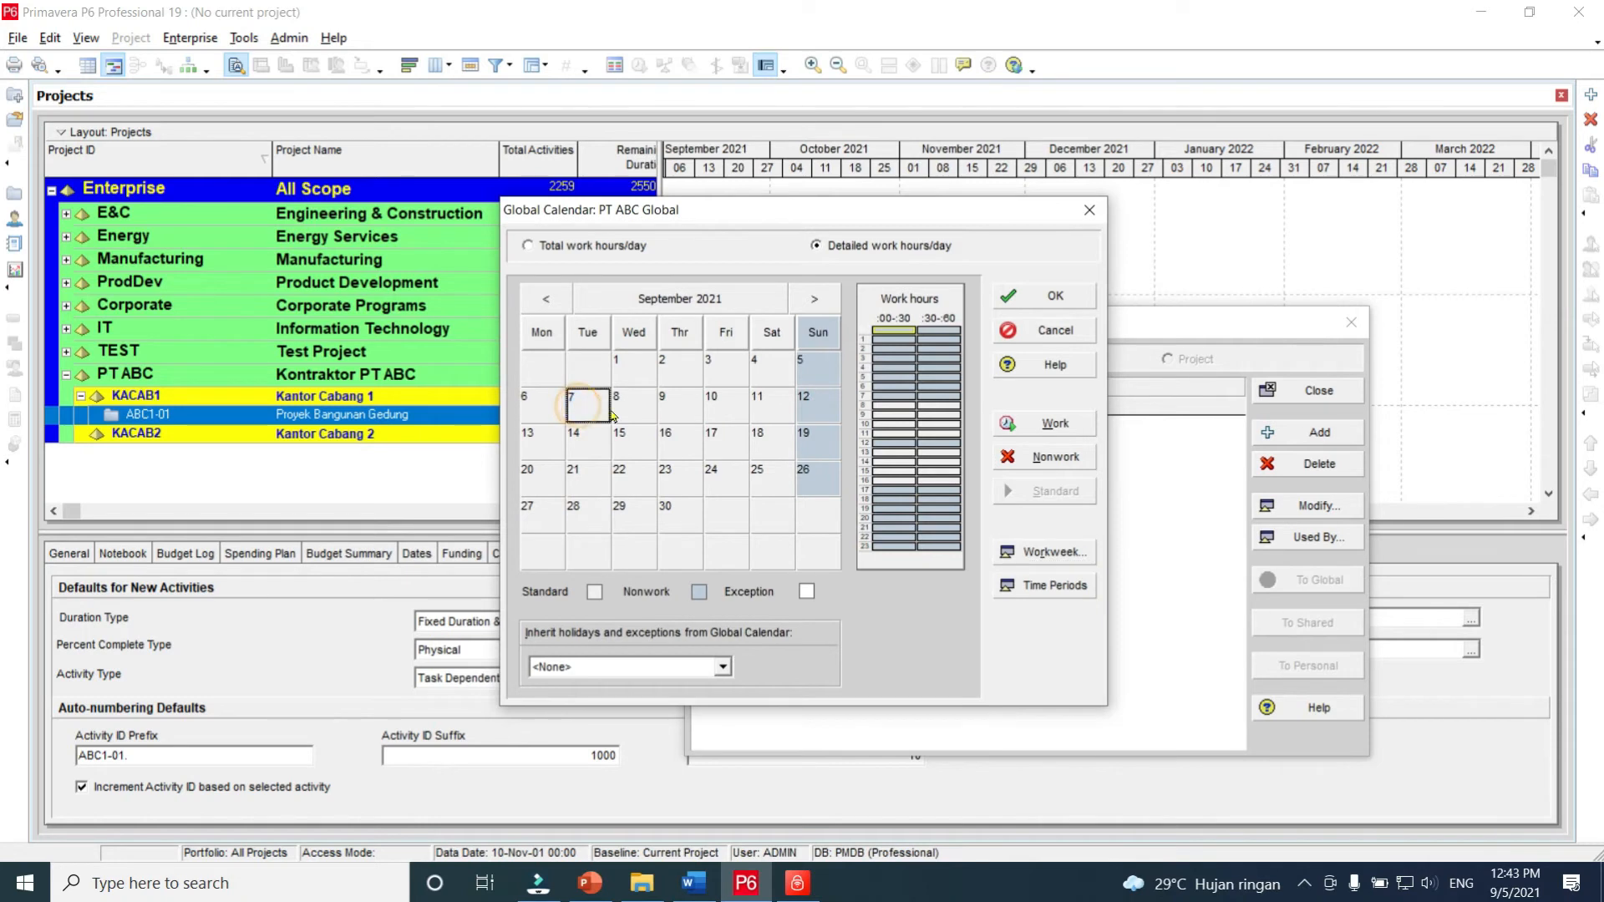
pyautogui.click(633, 405)
pyautogui.click(677, 402)
pyautogui.click(703, 401)
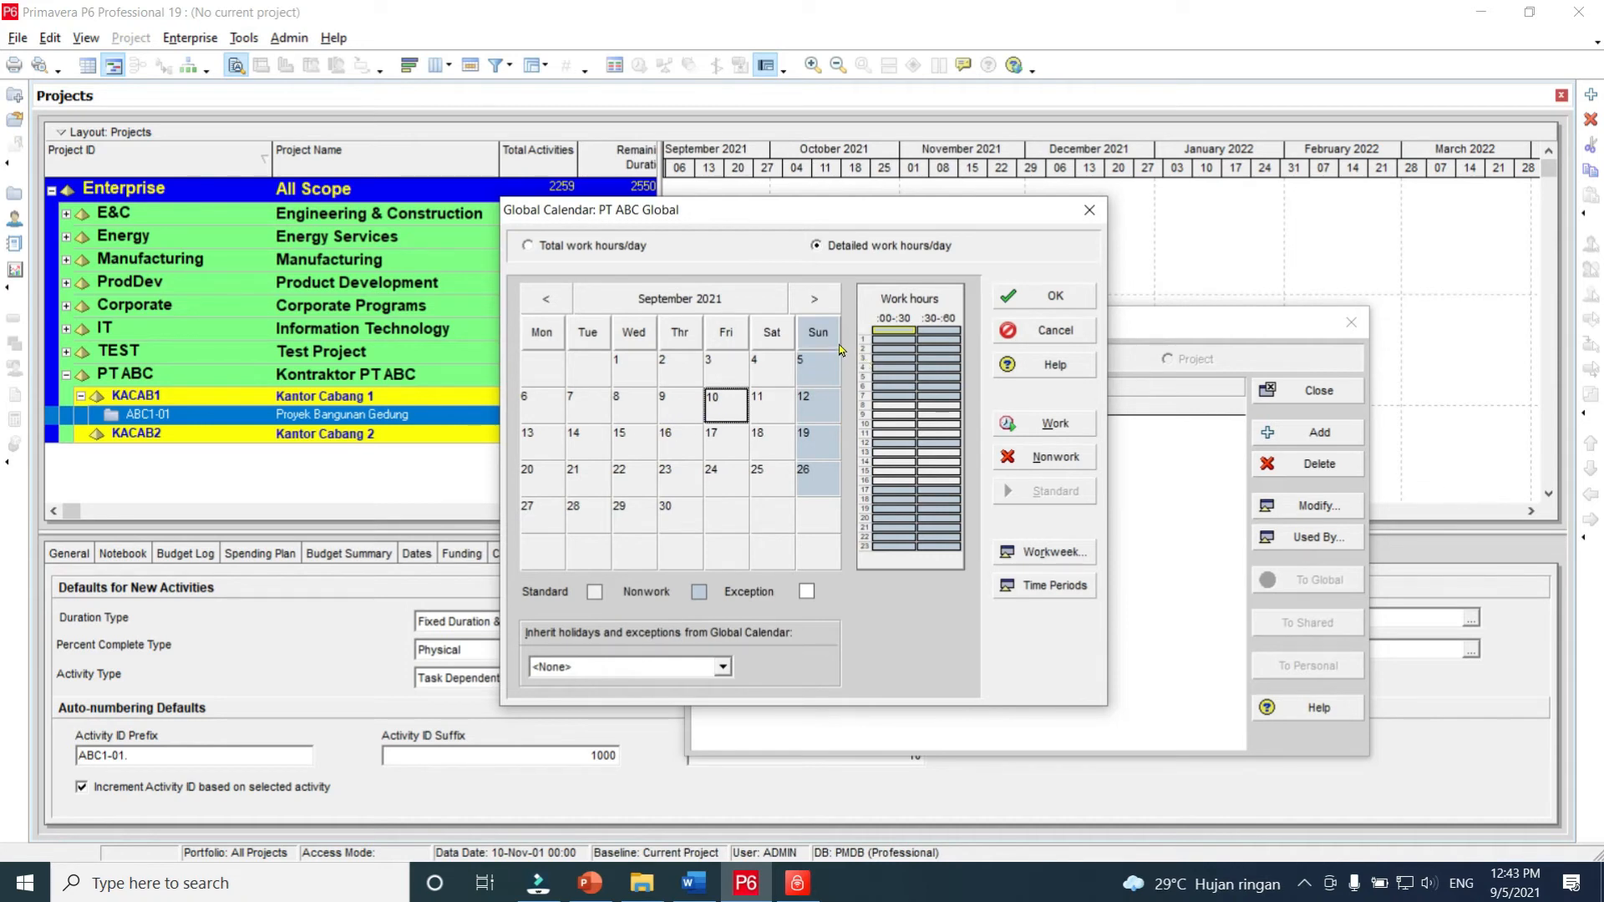
pyautogui.click(1056, 298)
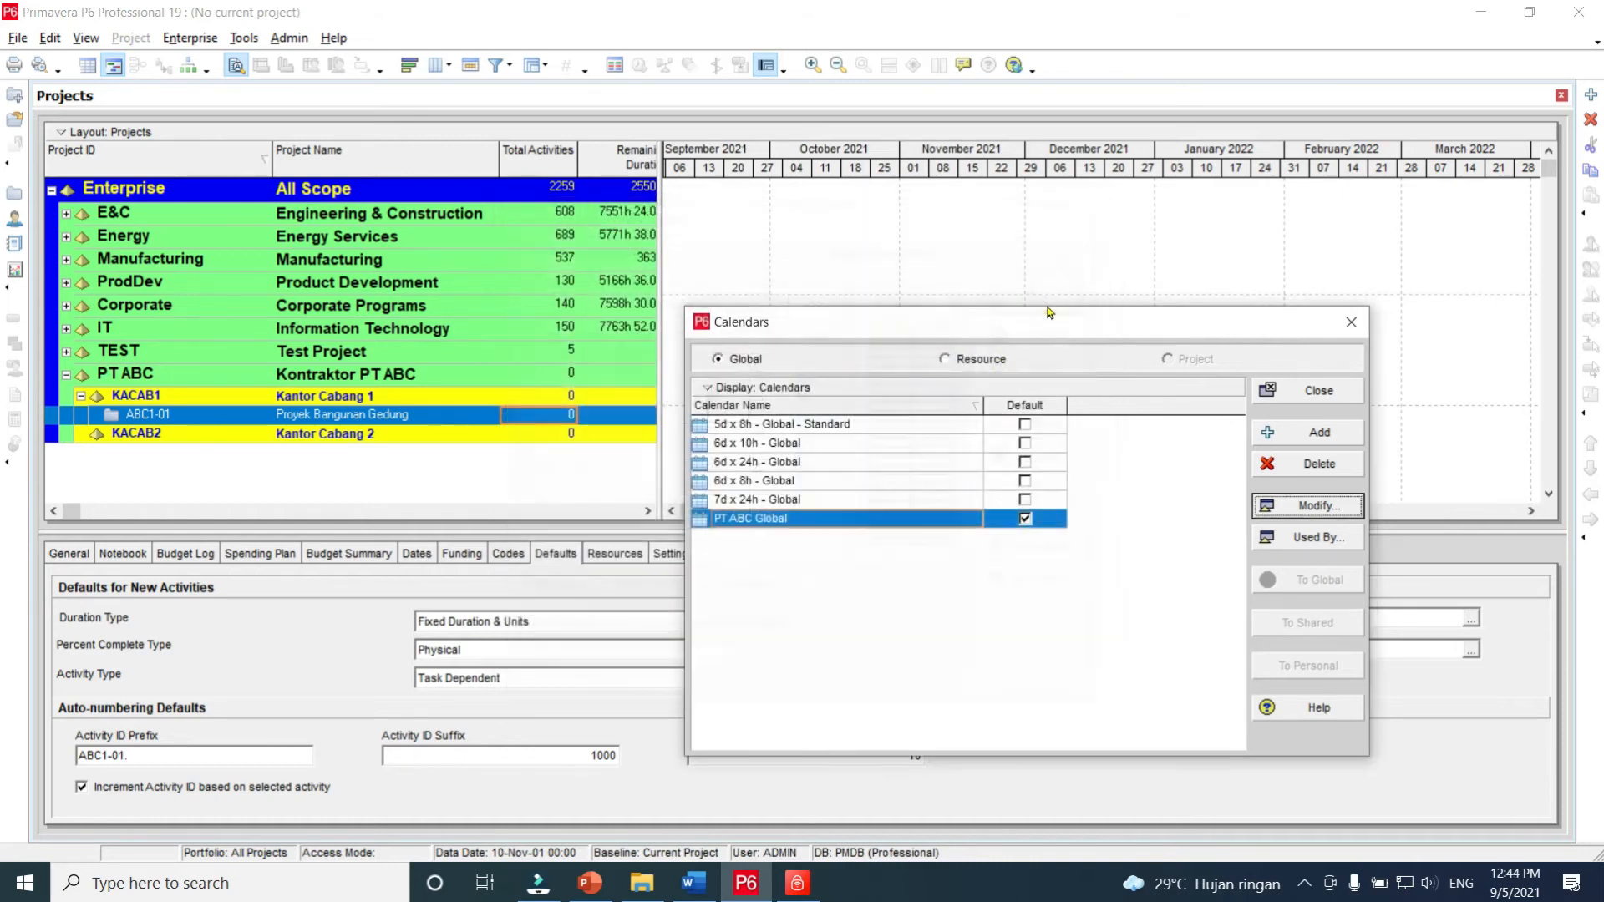
pyautogui.click(1306, 395)
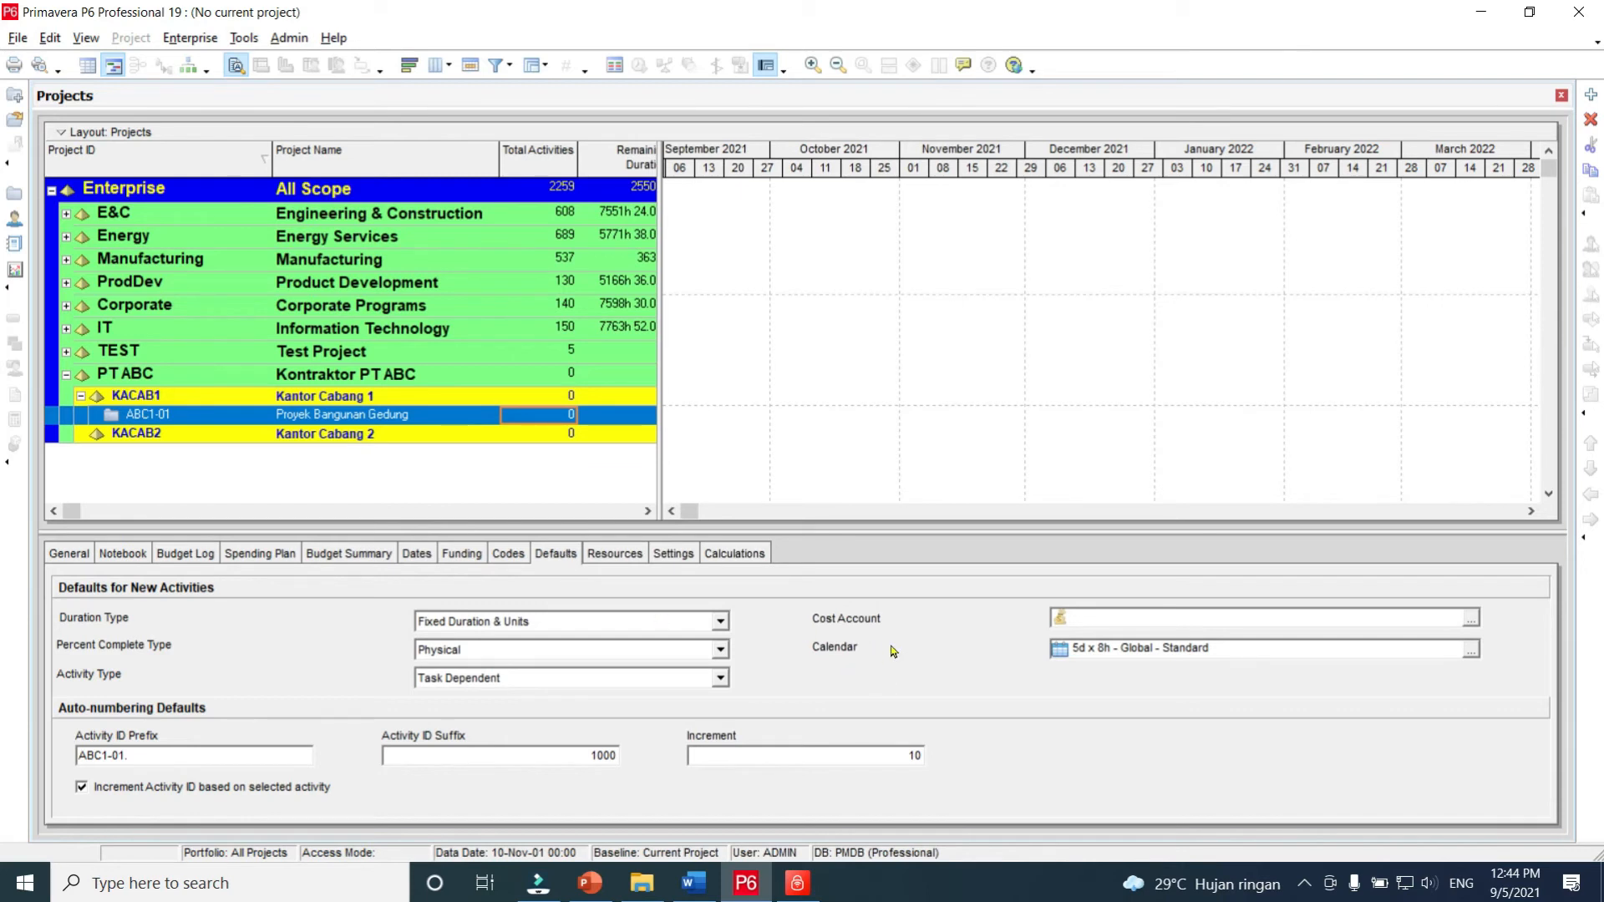
# Step: Assign PT ABC Global as the default activity calendar of project ABC1-01 and open that project
pyautogui.click(1472, 653)
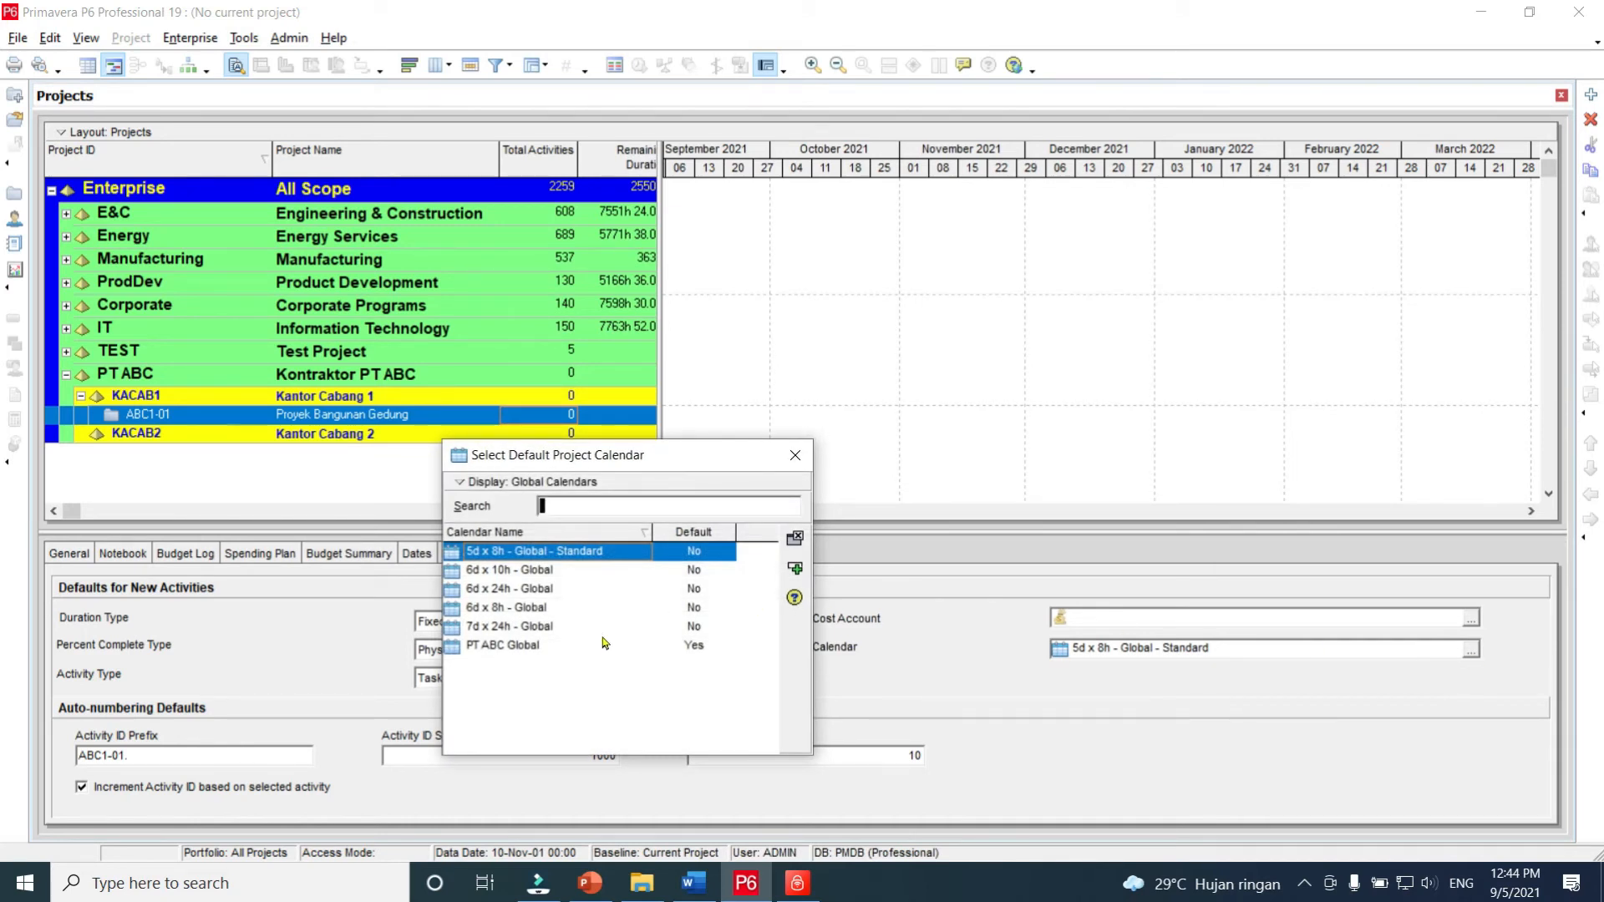
pyautogui.click(575, 646)
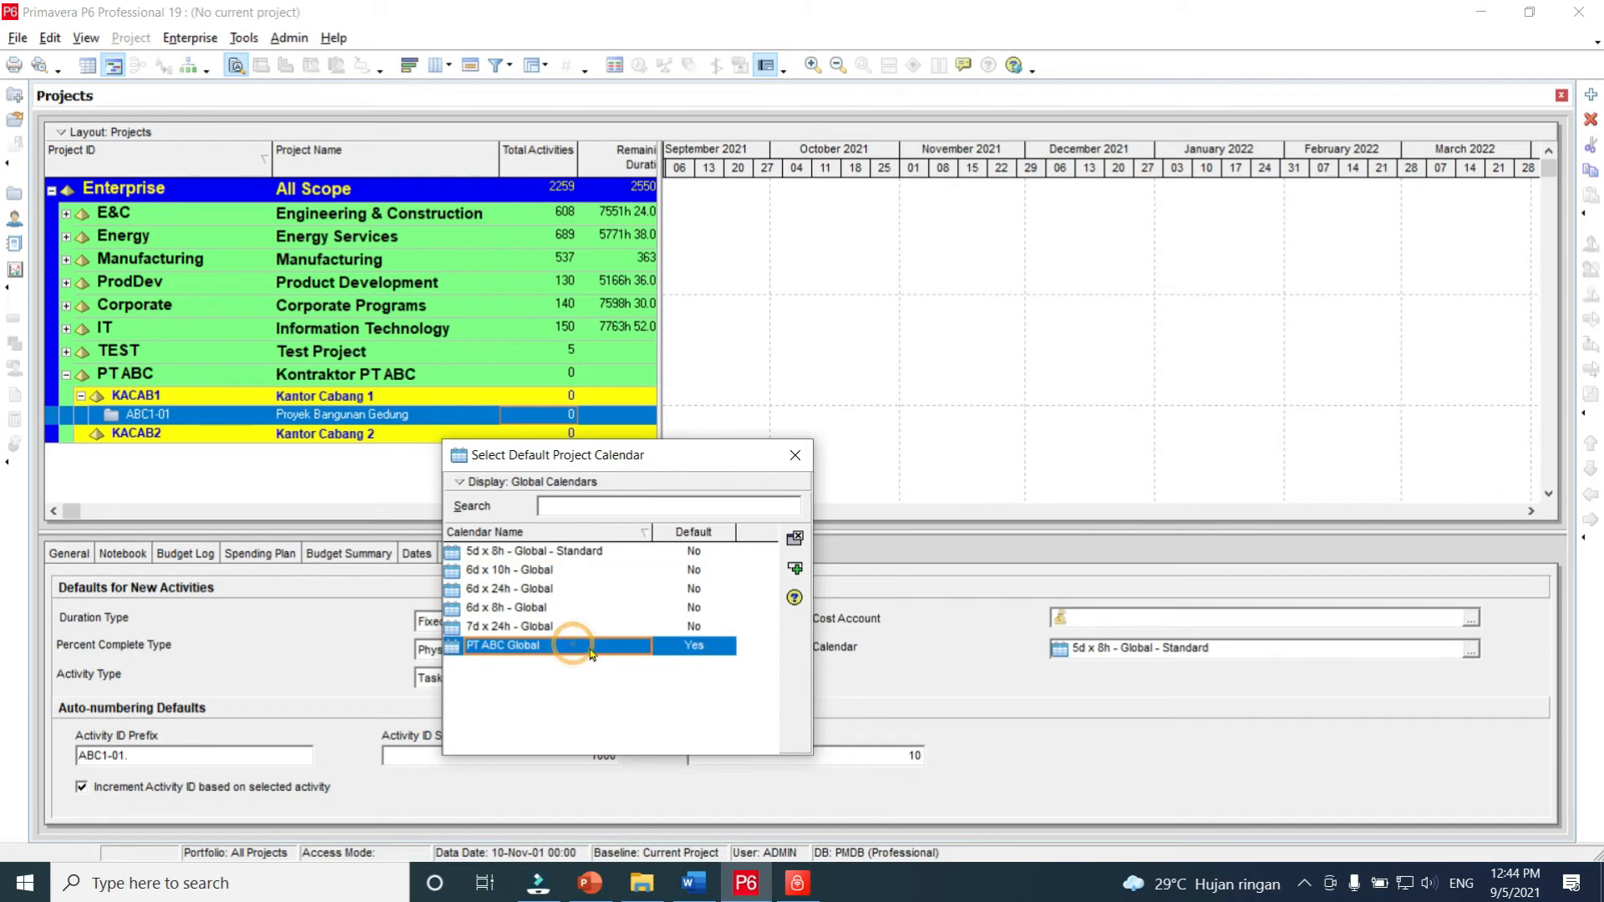
pyautogui.click(796, 571)
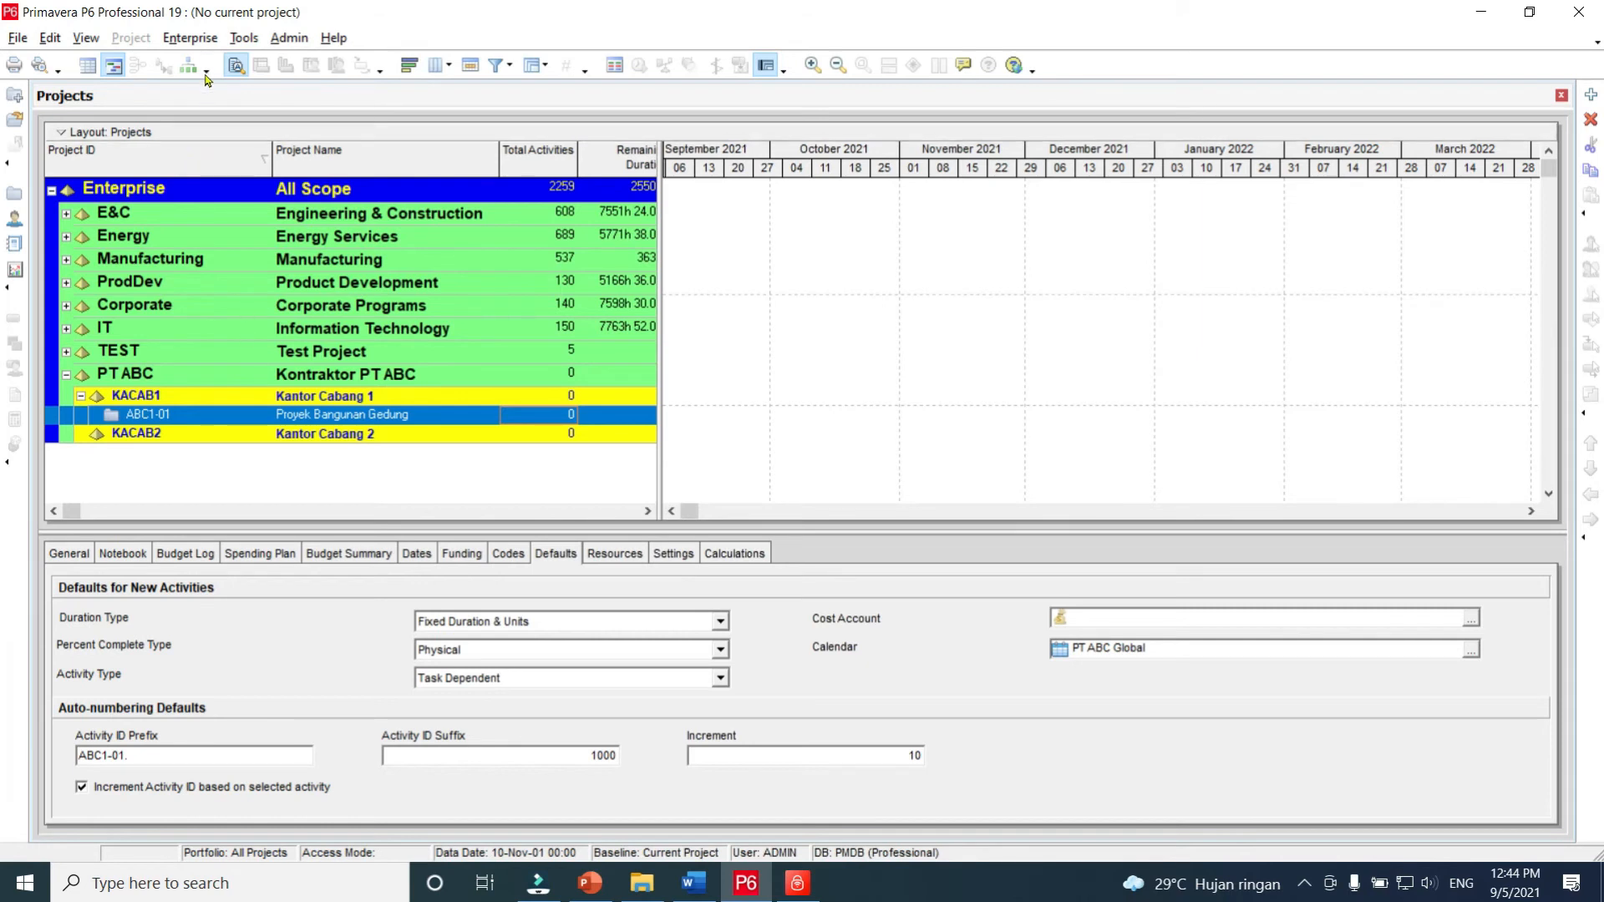
pyautogui.rightClick(434, 418)
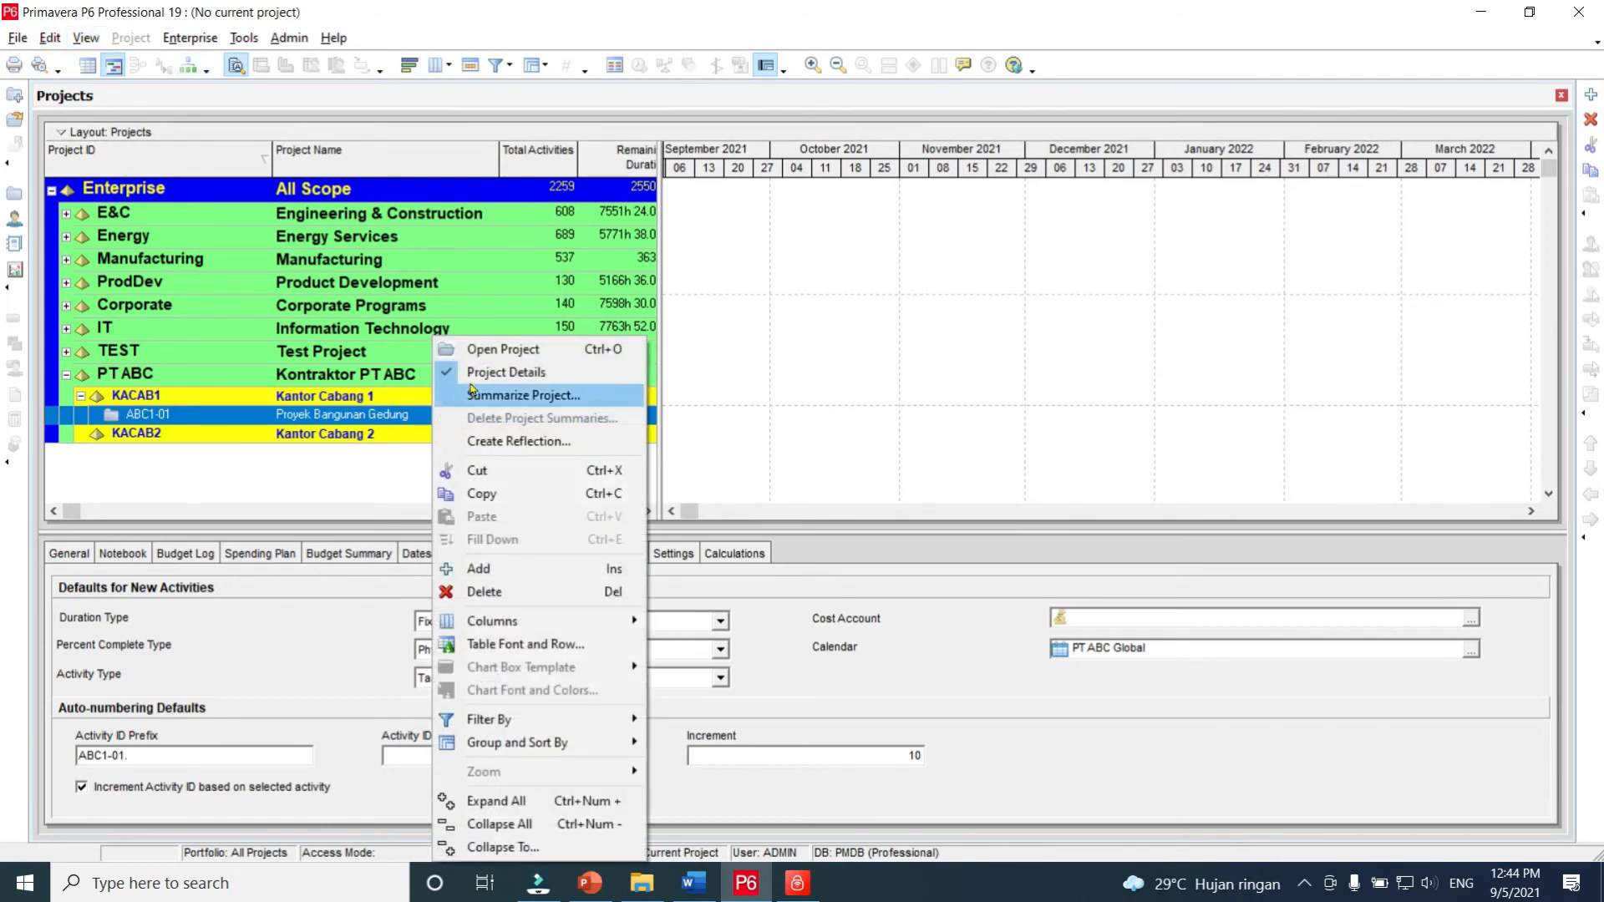
pyautogui.click(516, 350)
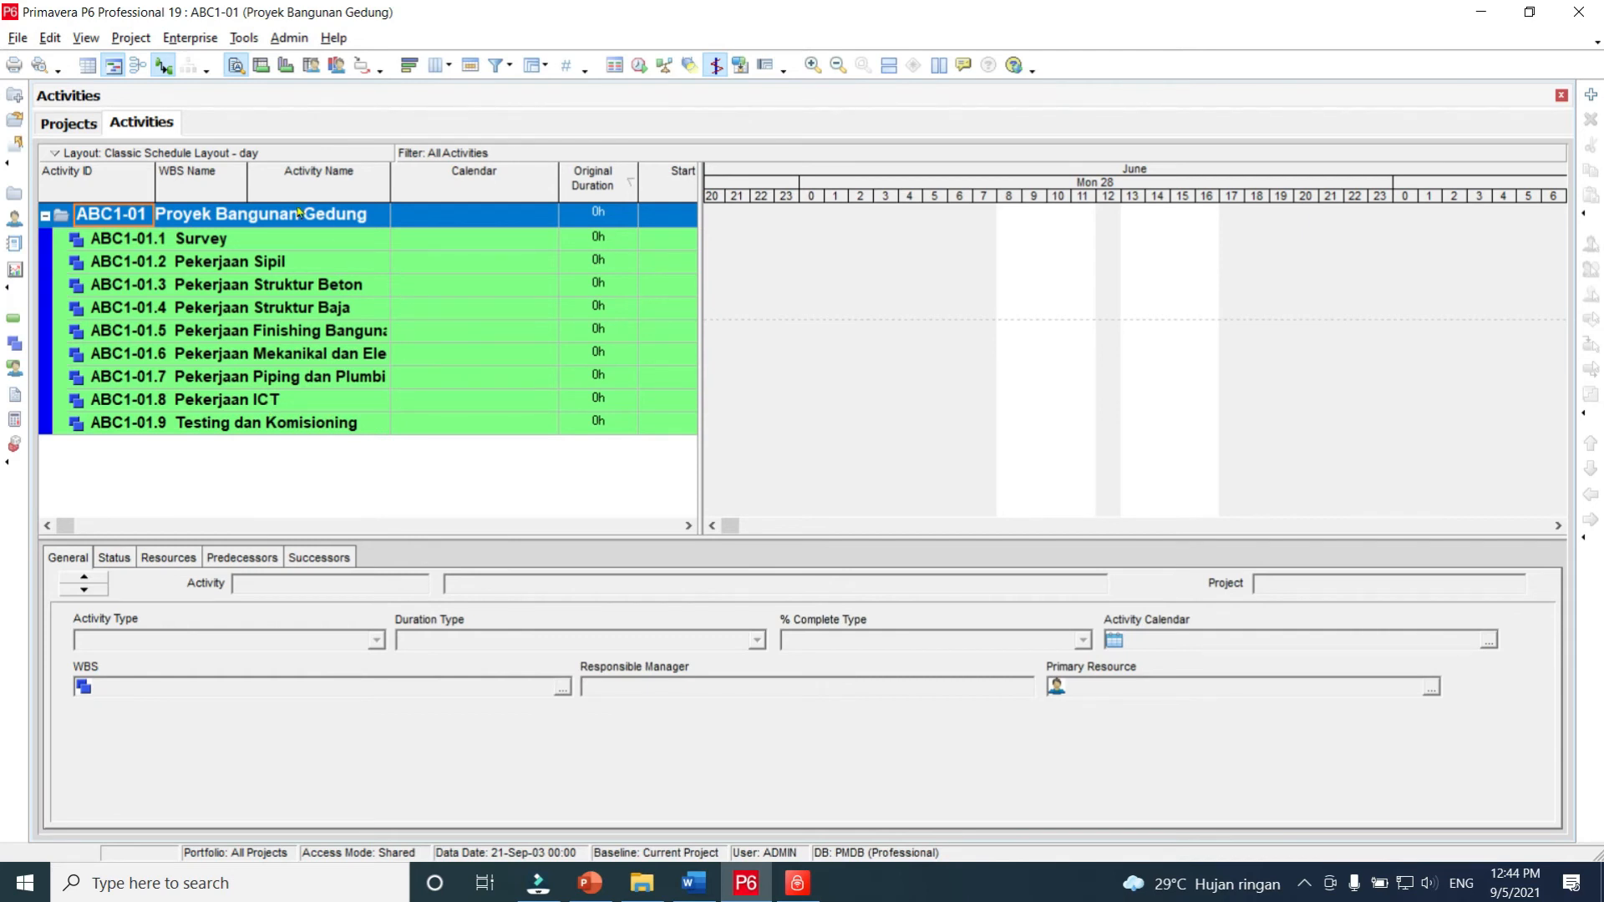
# Step: Add a new project-level calendar for ABC1-01, copied from the PT ABC Global calendar
pyautogui.click(178, 41)
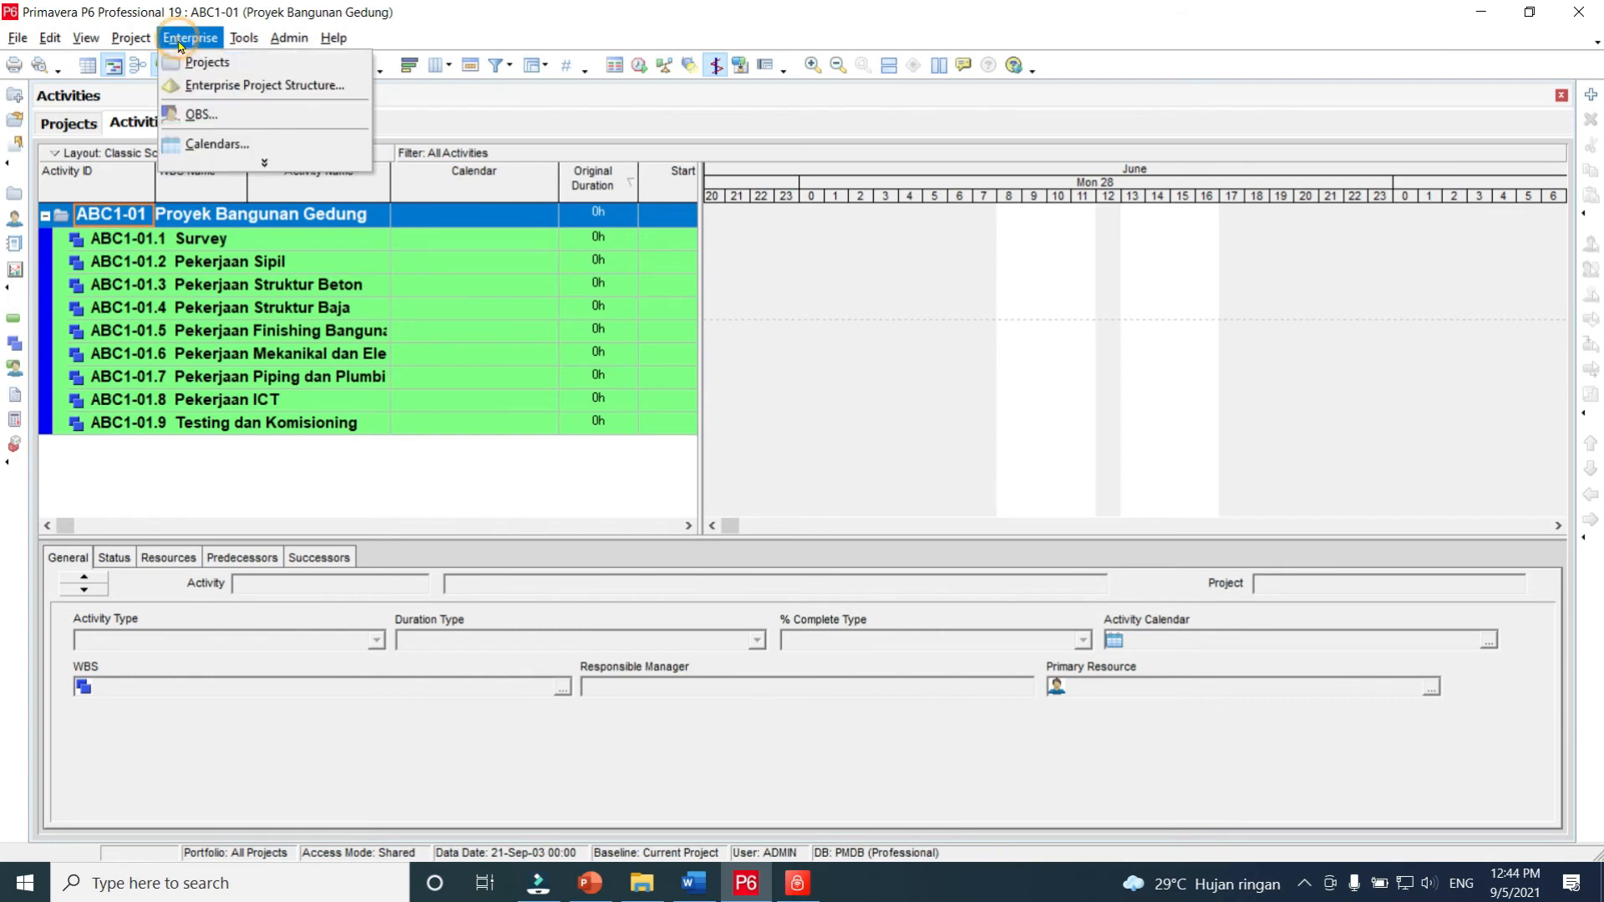
pyautogui.click(217, 145)
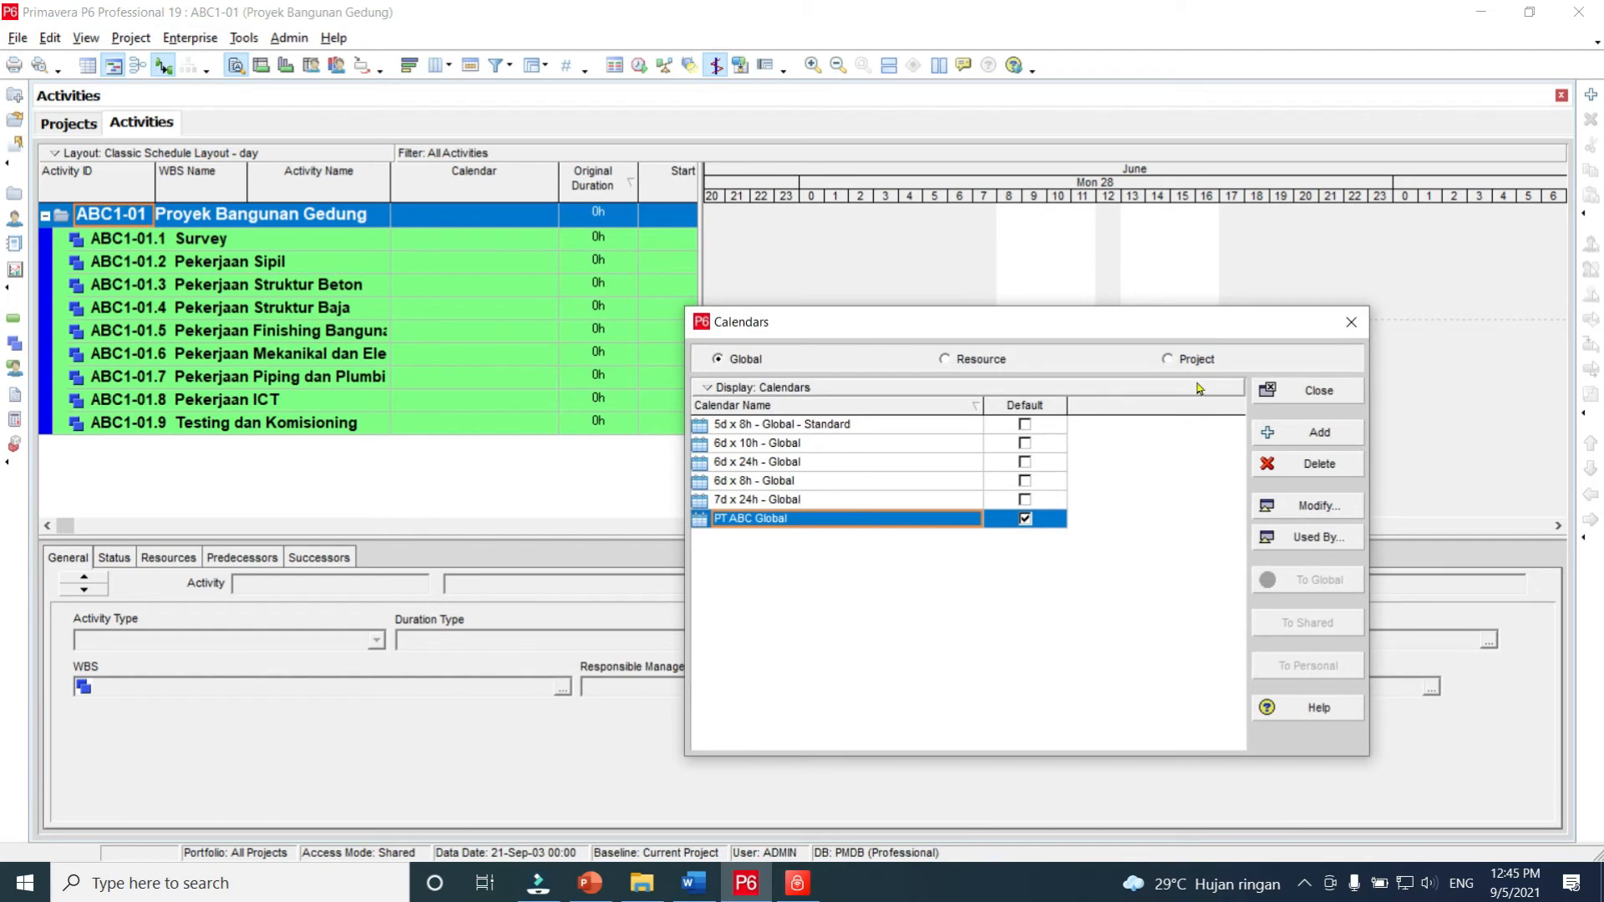
pyautogui.click(1174, 365)
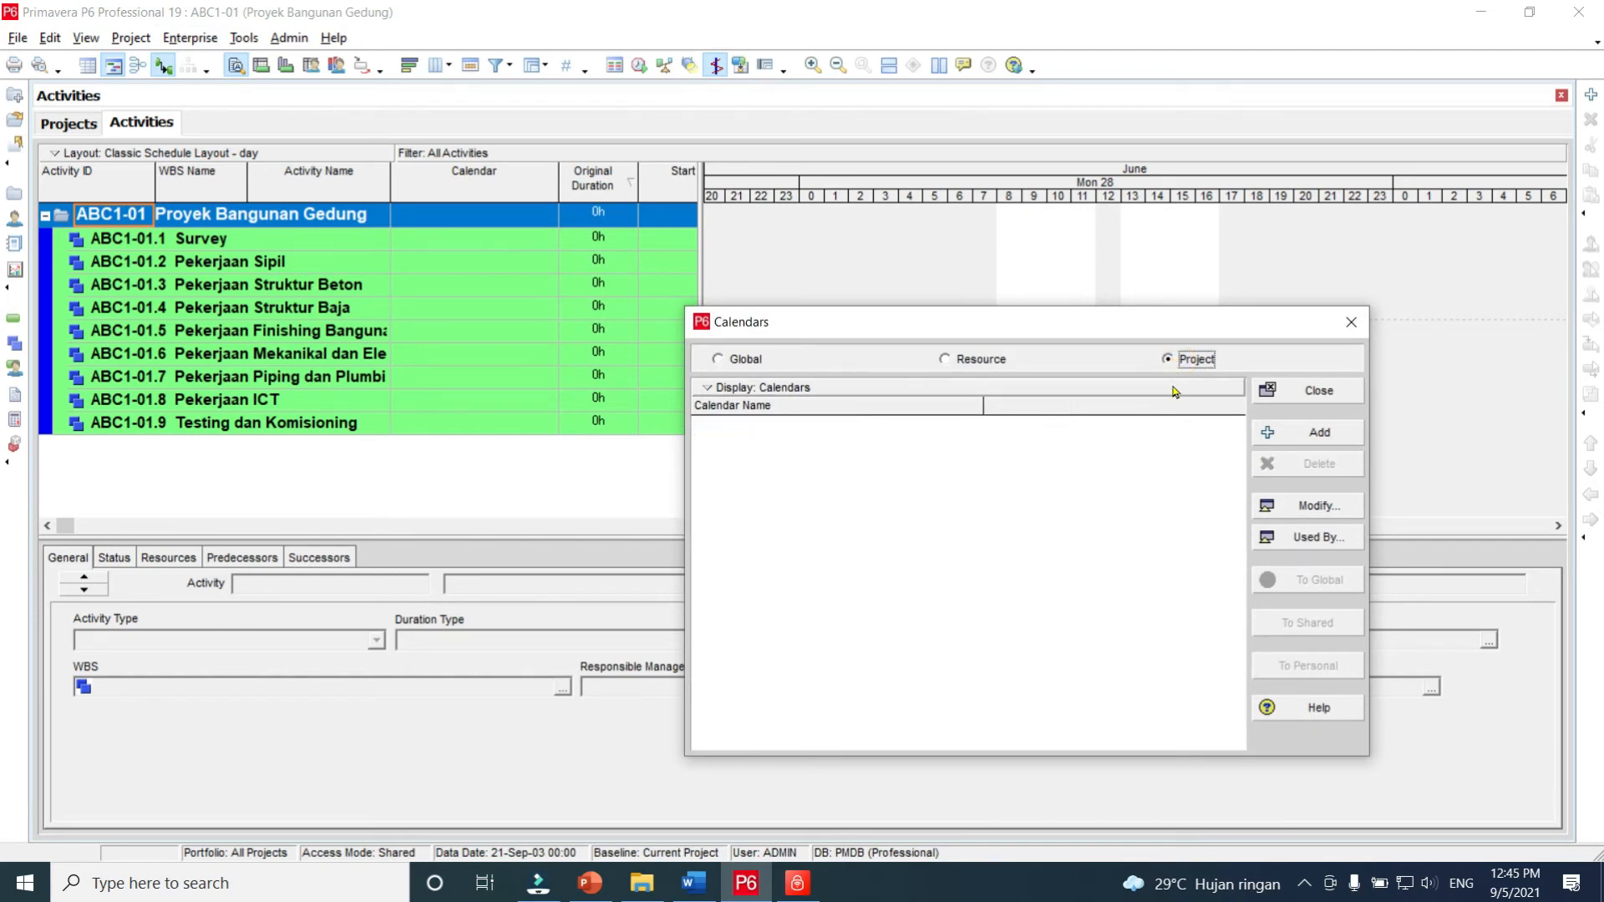
pyautogui.click(1319, 433)
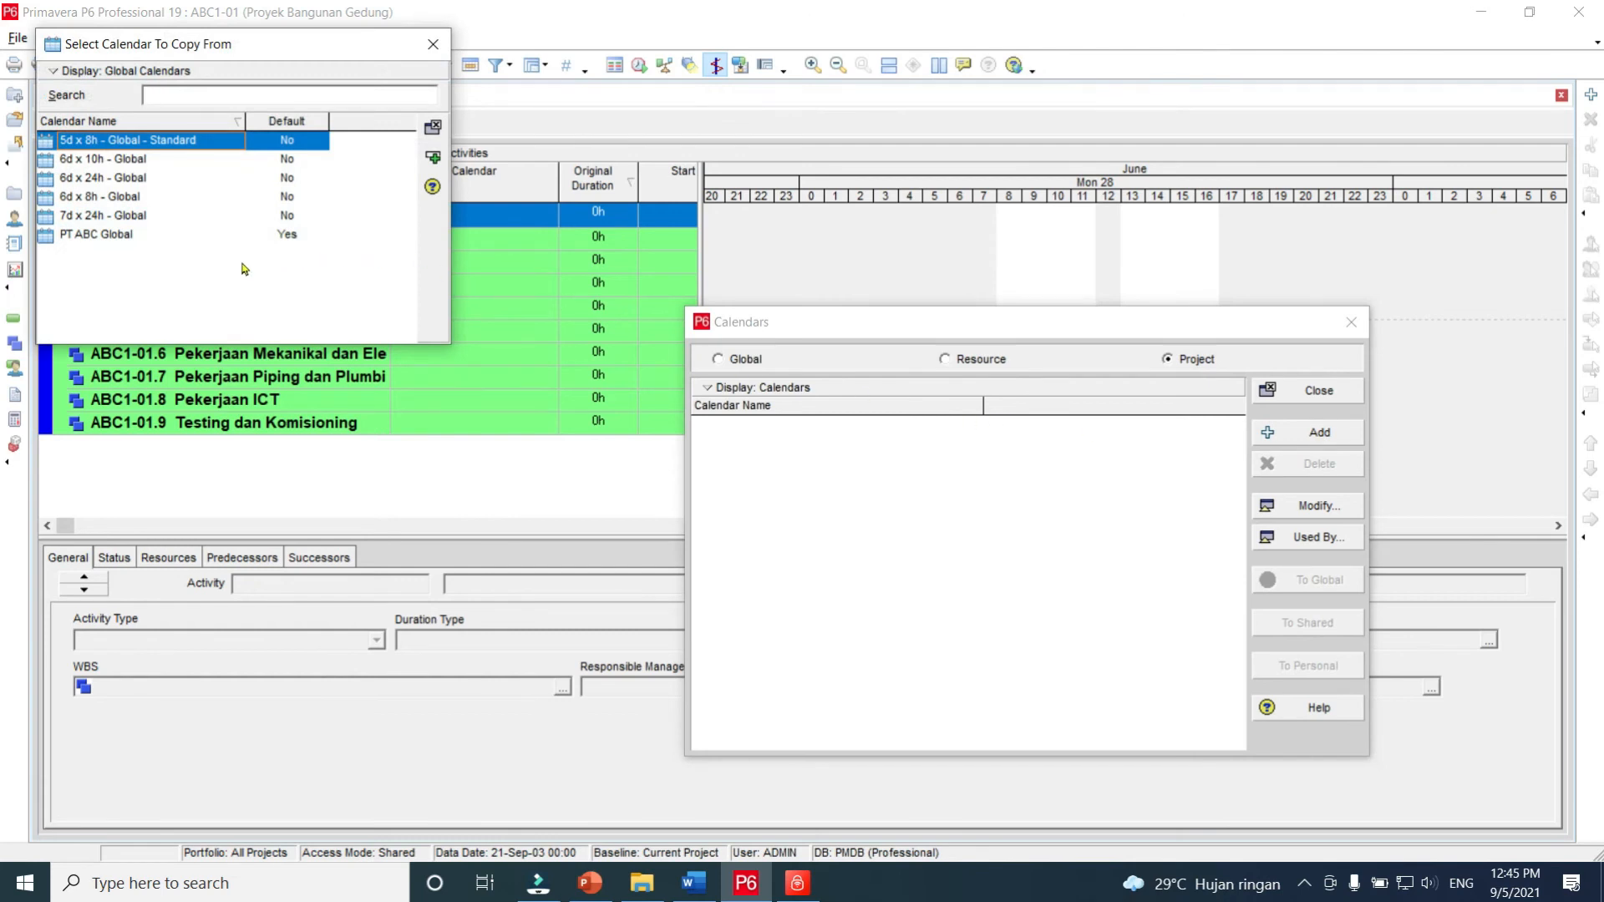
pyautogui.click(171, 236)
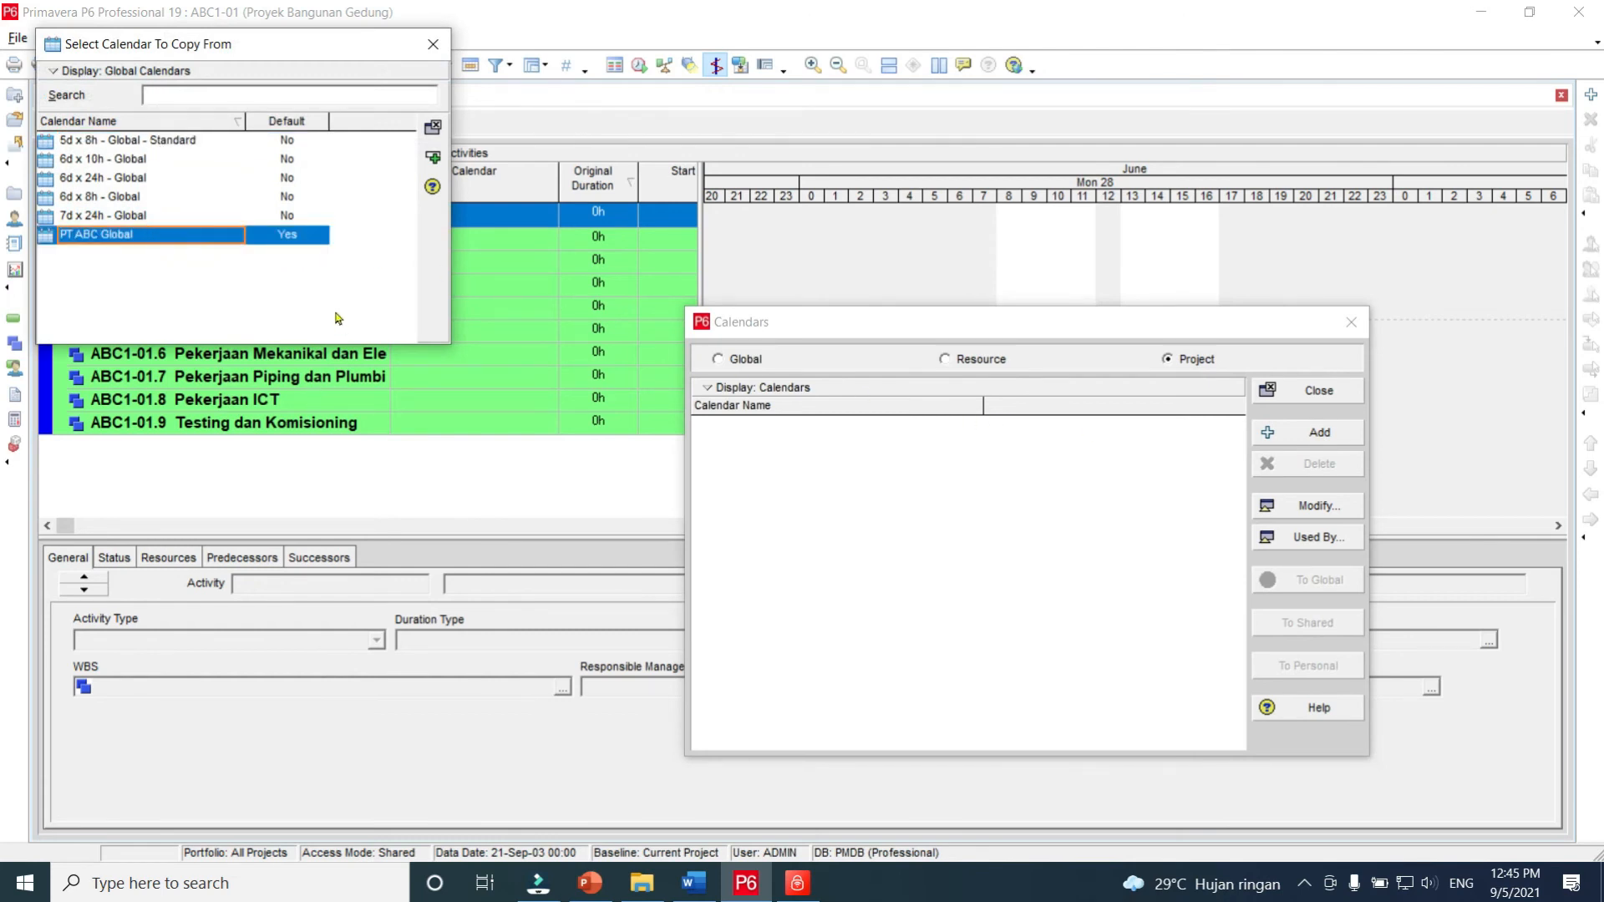
pyautogui.click(433, 159)
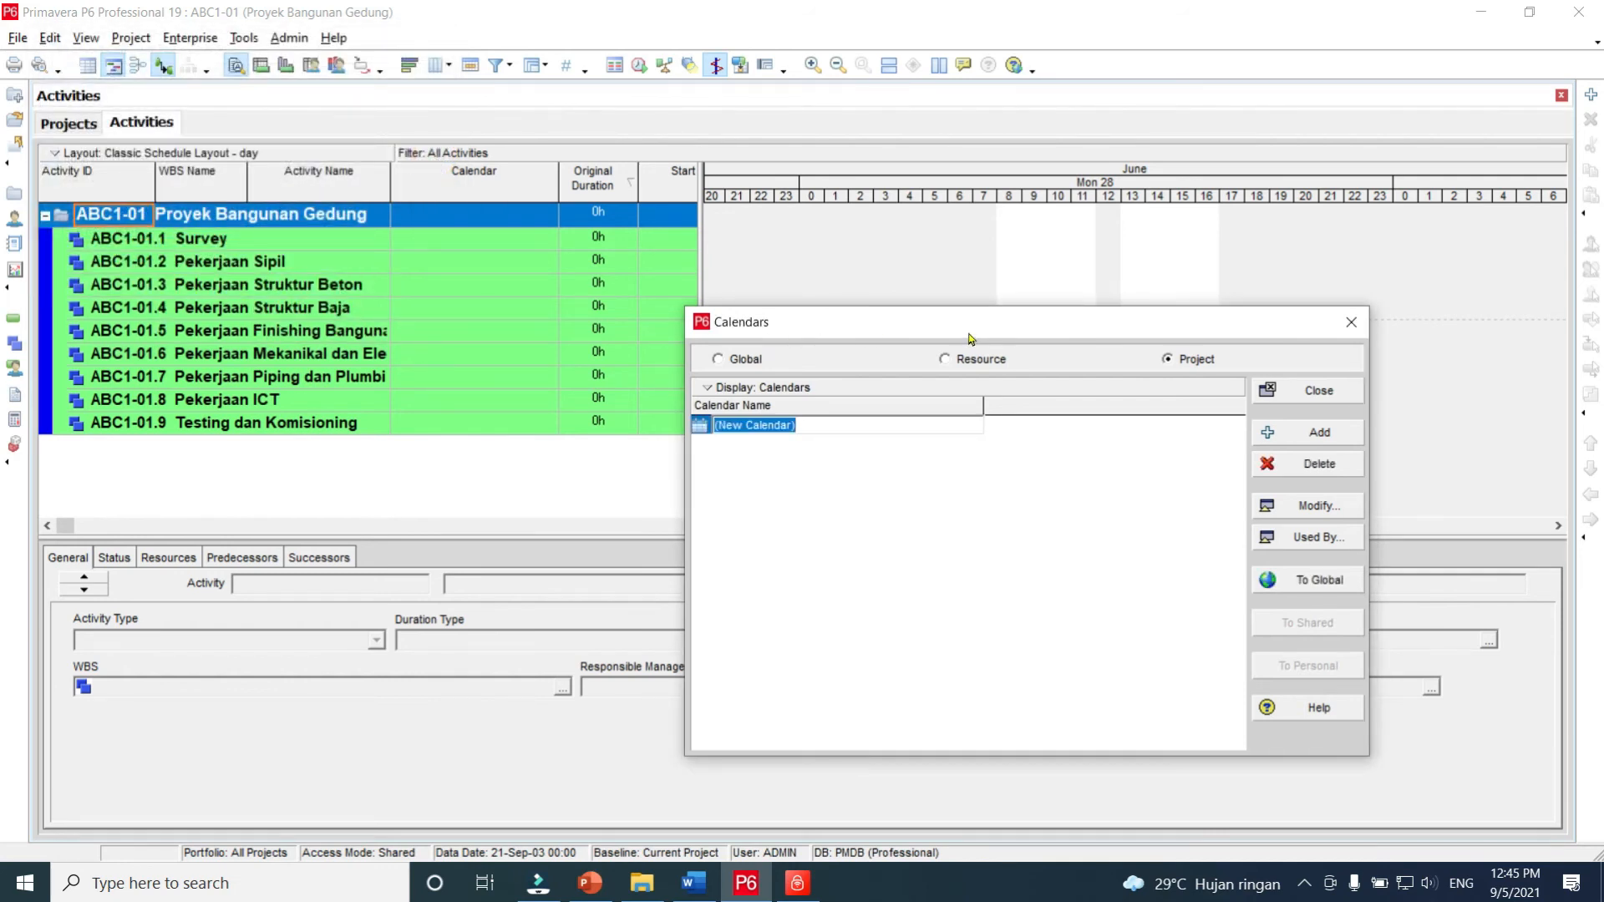
# Step: Name the new project calendar PT ABC - Project
pyautogui.write('PT ')
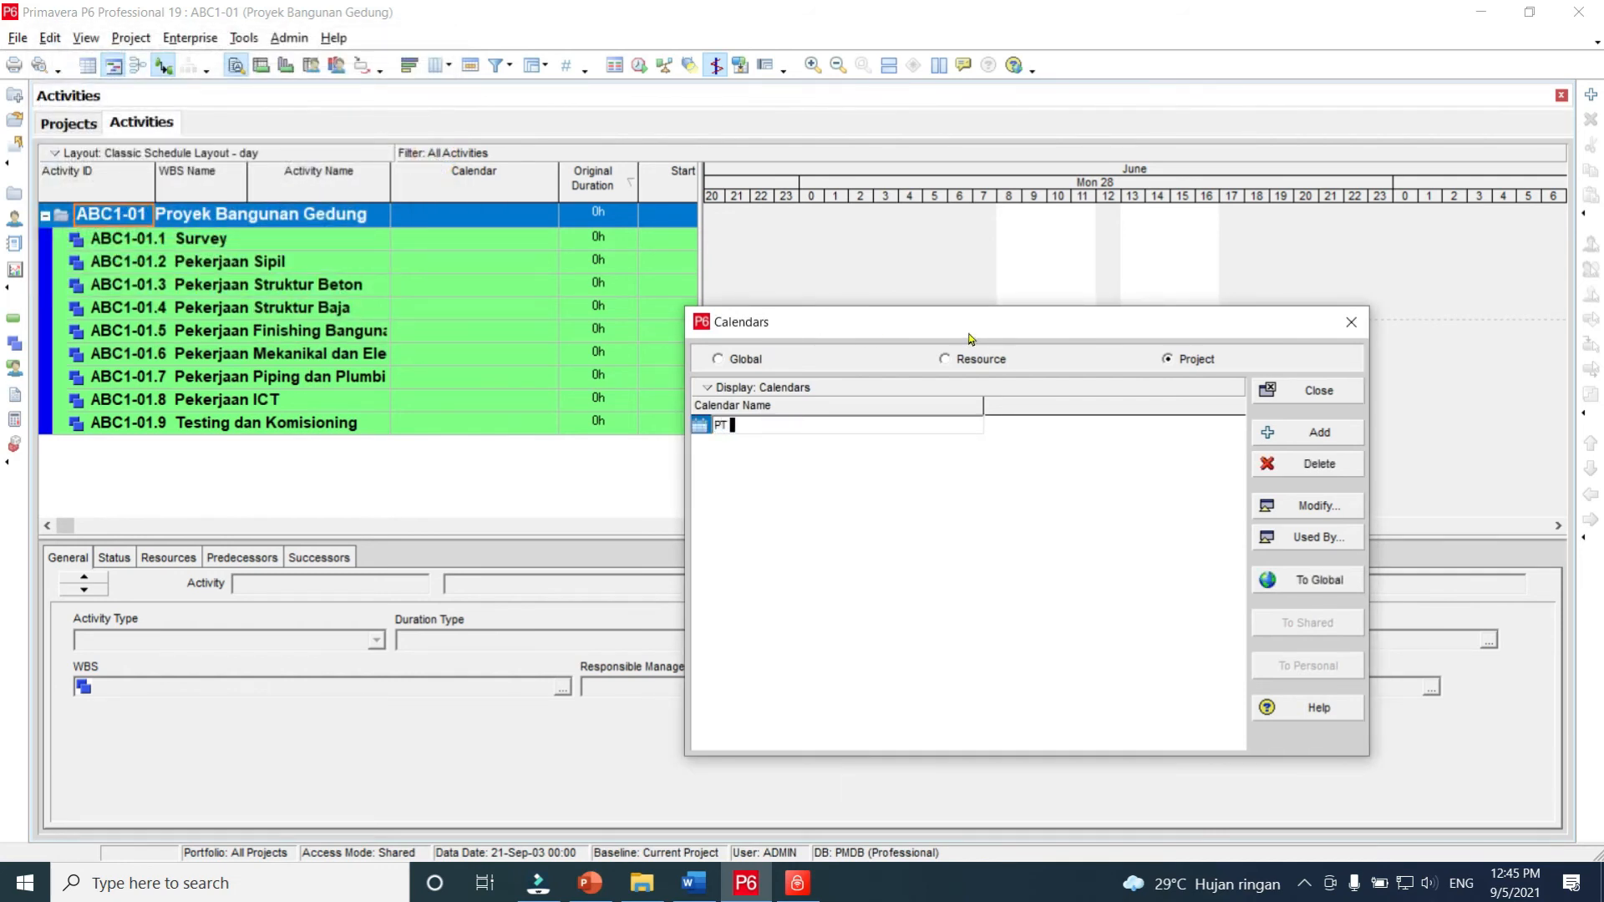
pyautogui.write('ABC - P')
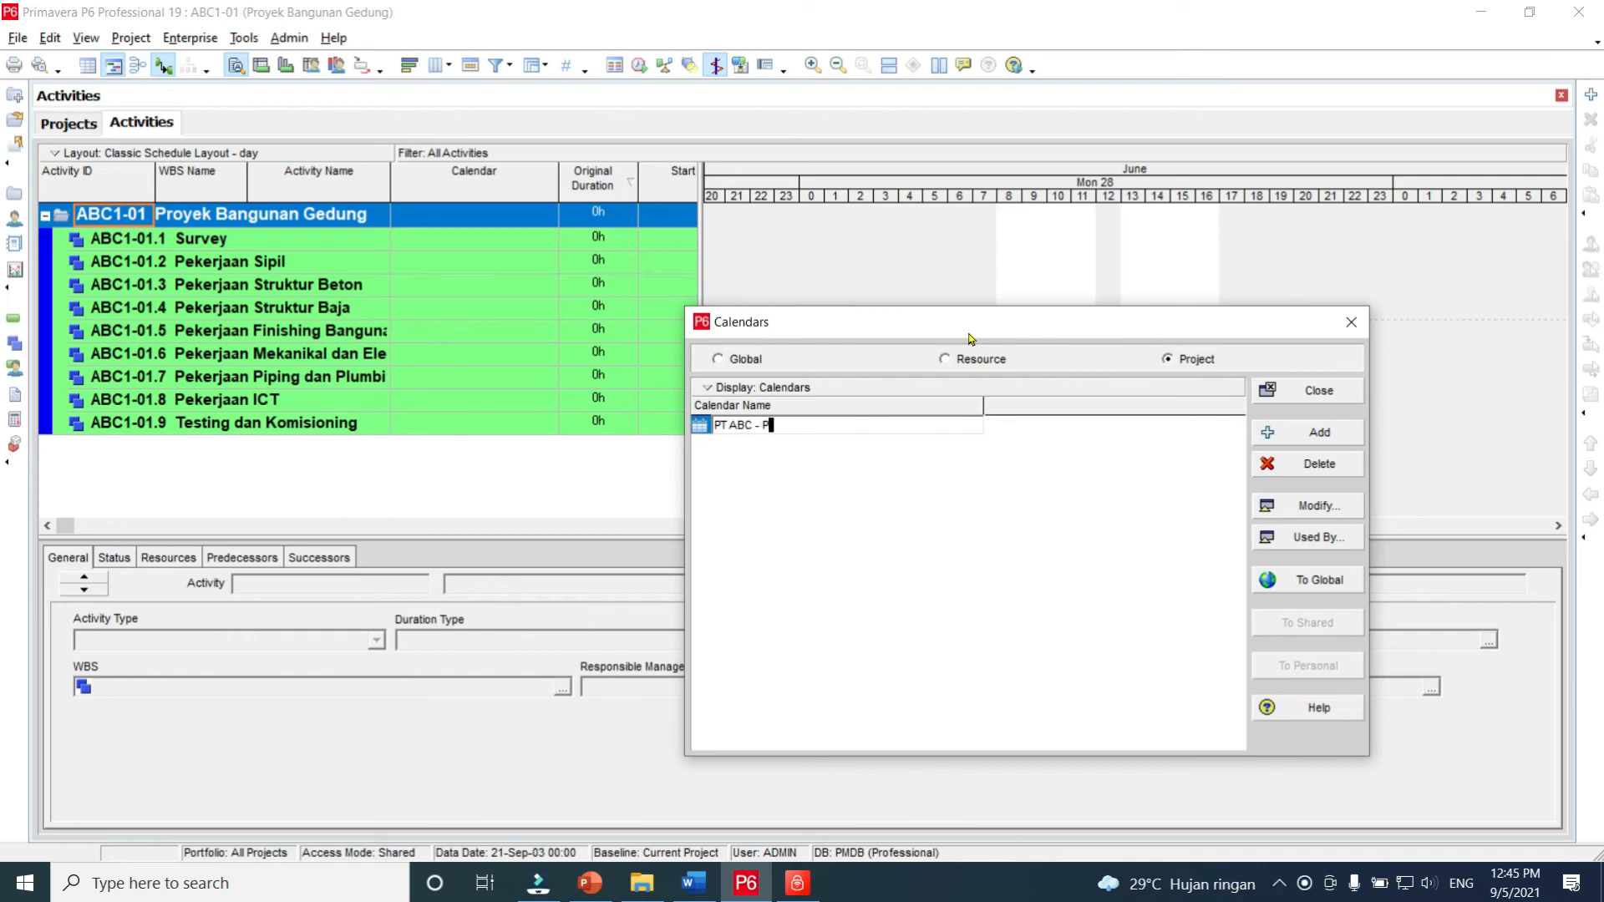
pyautogui.write('roject')
pyautogui.press('Return')
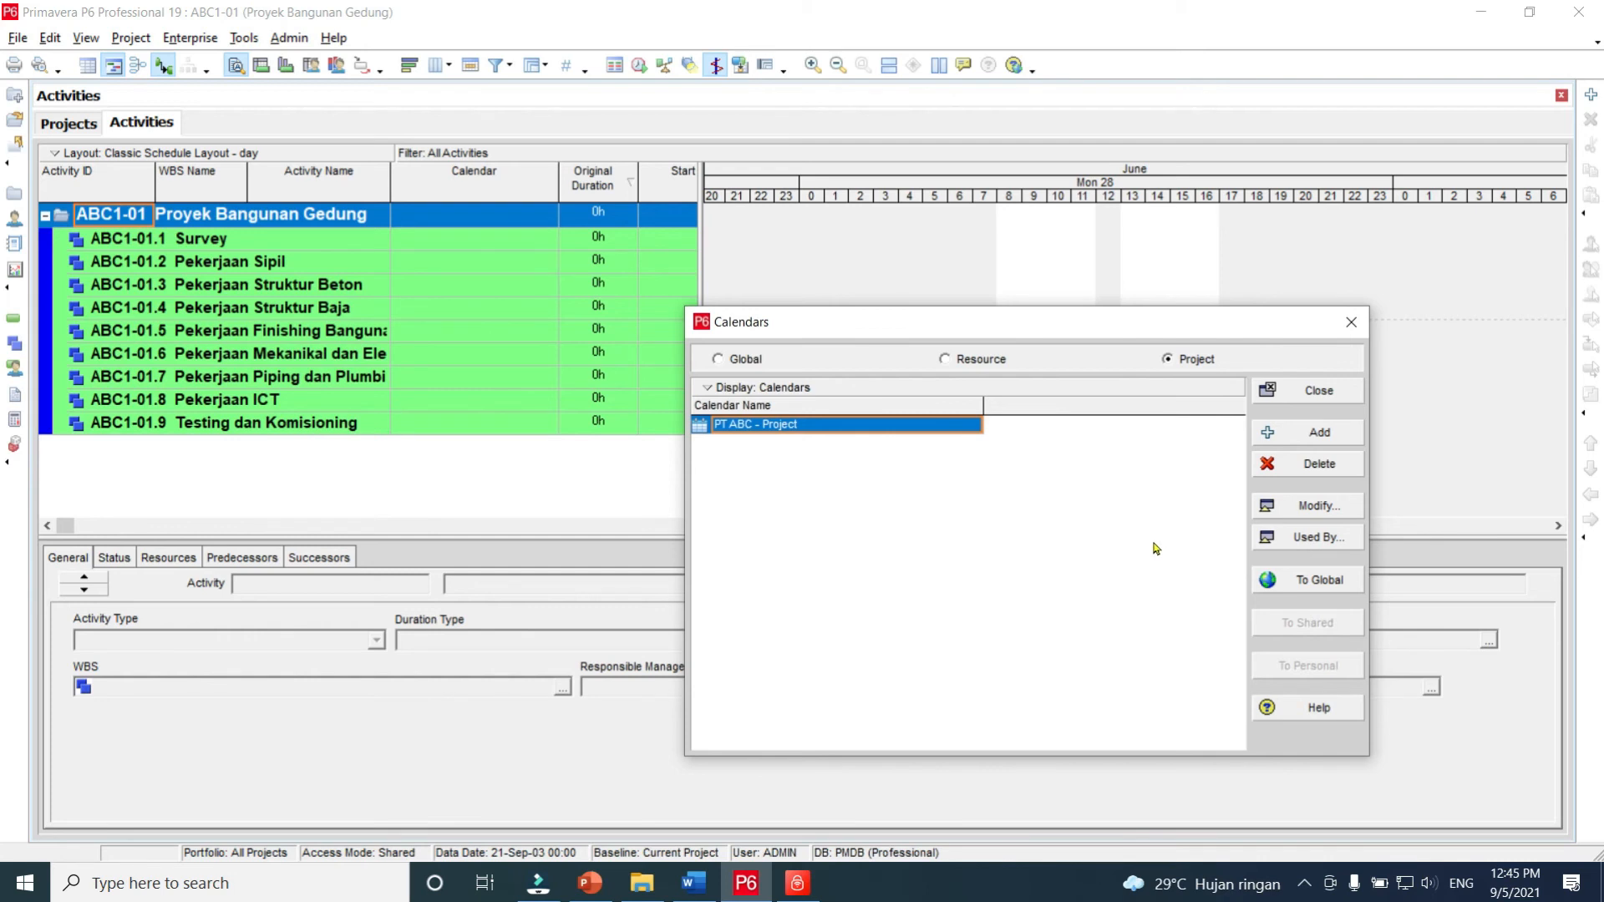
# Step: Open the PT ABC - Project calendar for modification and check its nonwork days from September 2021 through January 2022
pyautogui.click(1347, 508)
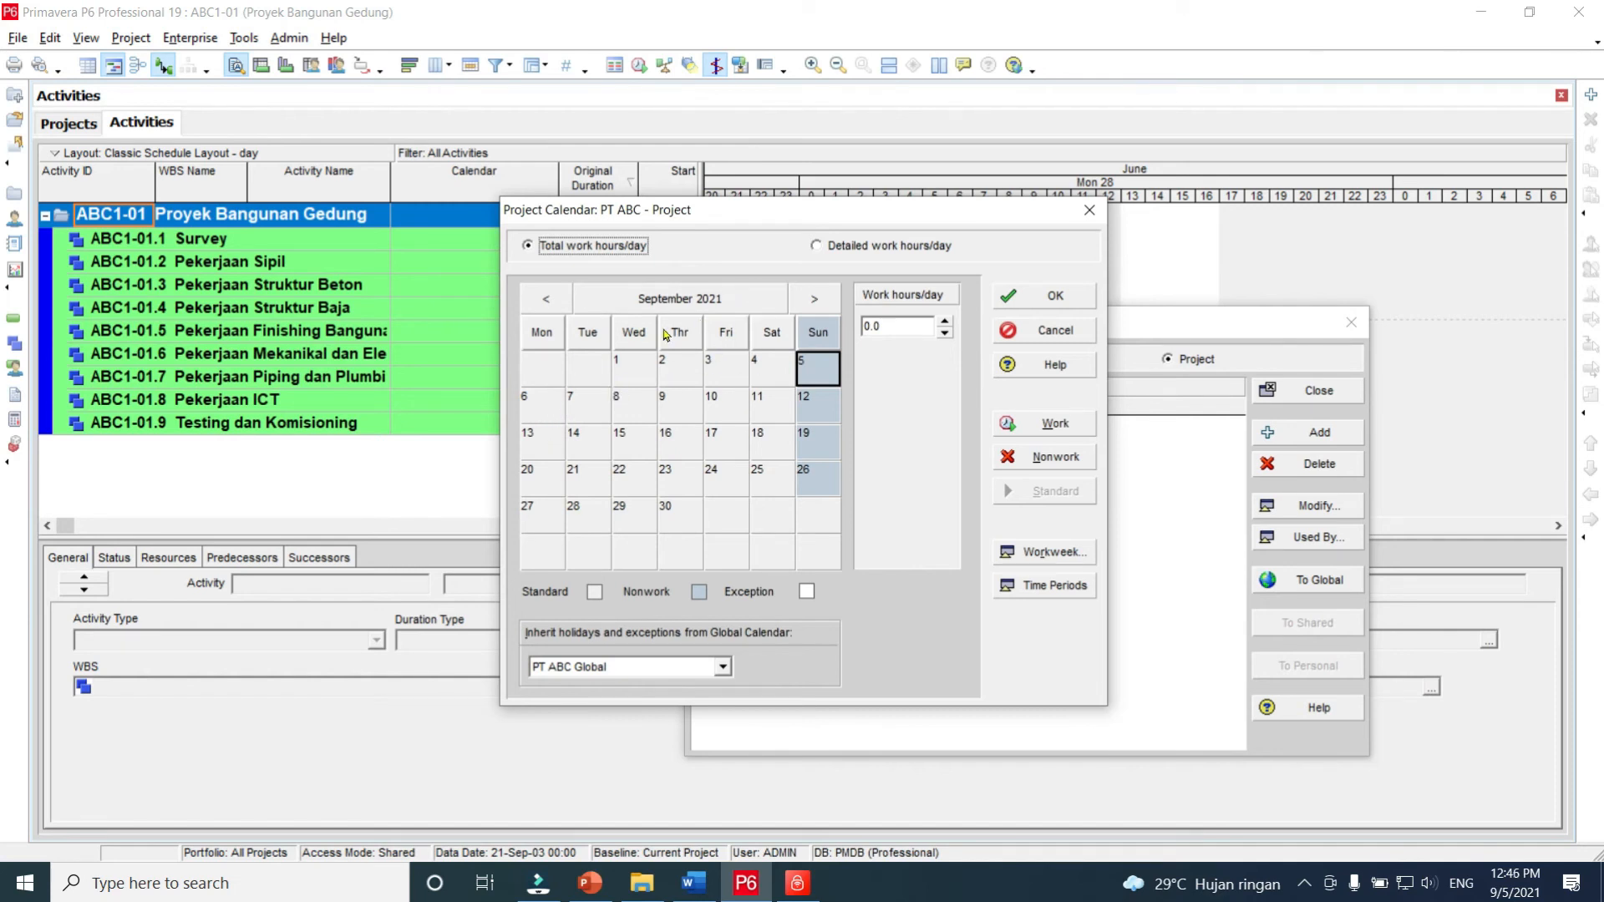
pyautogui.click(816, 299)
pyautogui.click(816, 299)
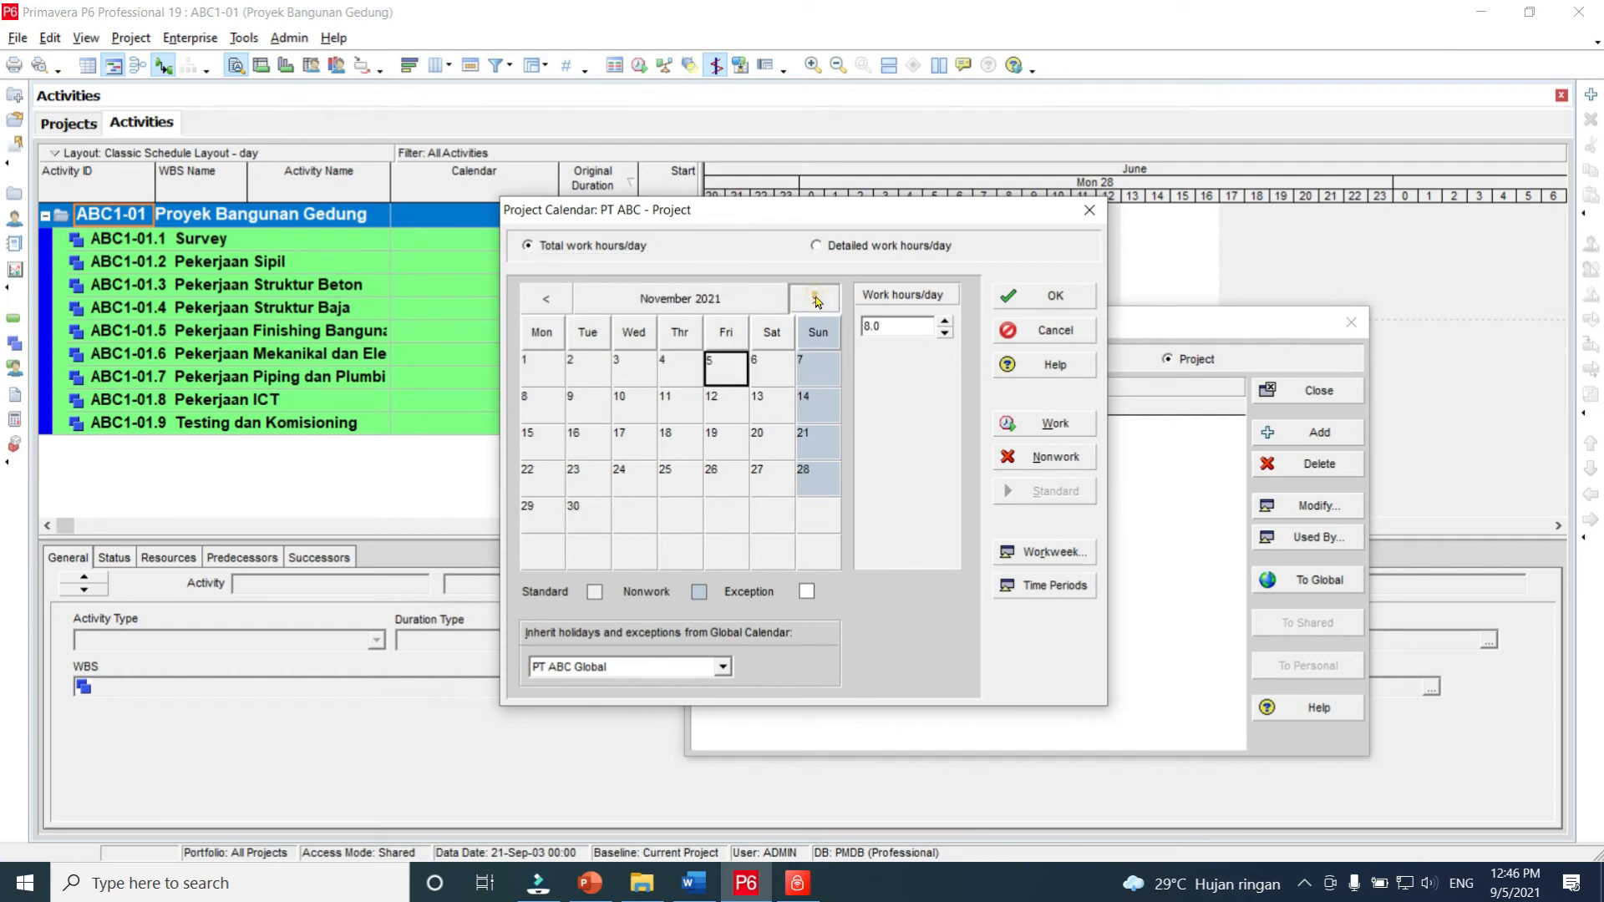
pyautogui.click(816, 299)
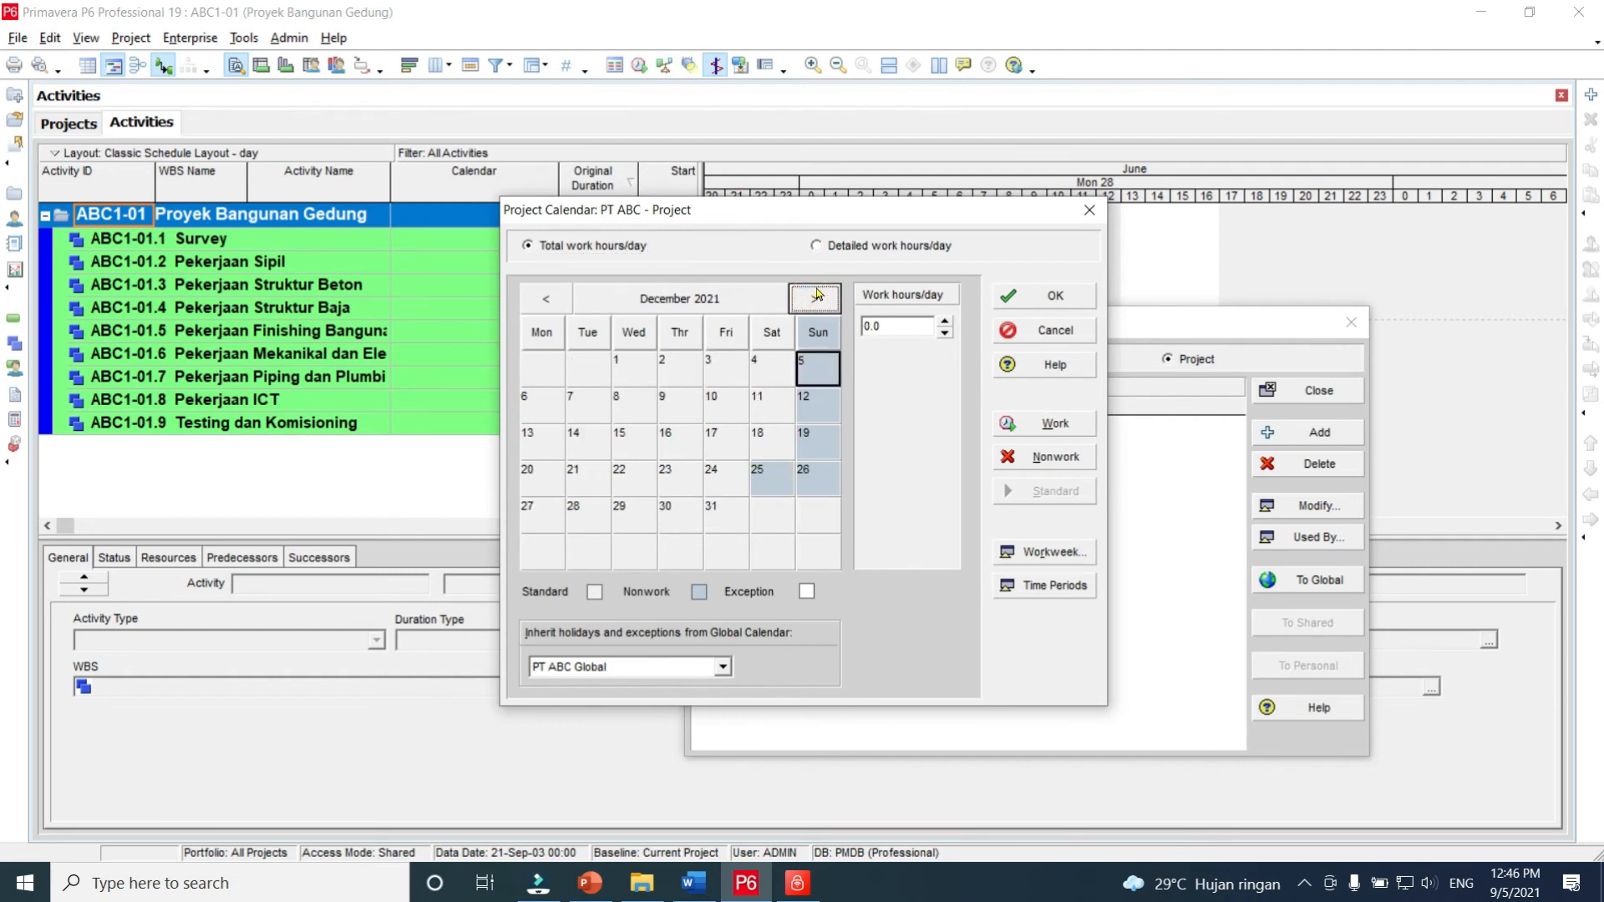
pyautogui.click(817, 301)
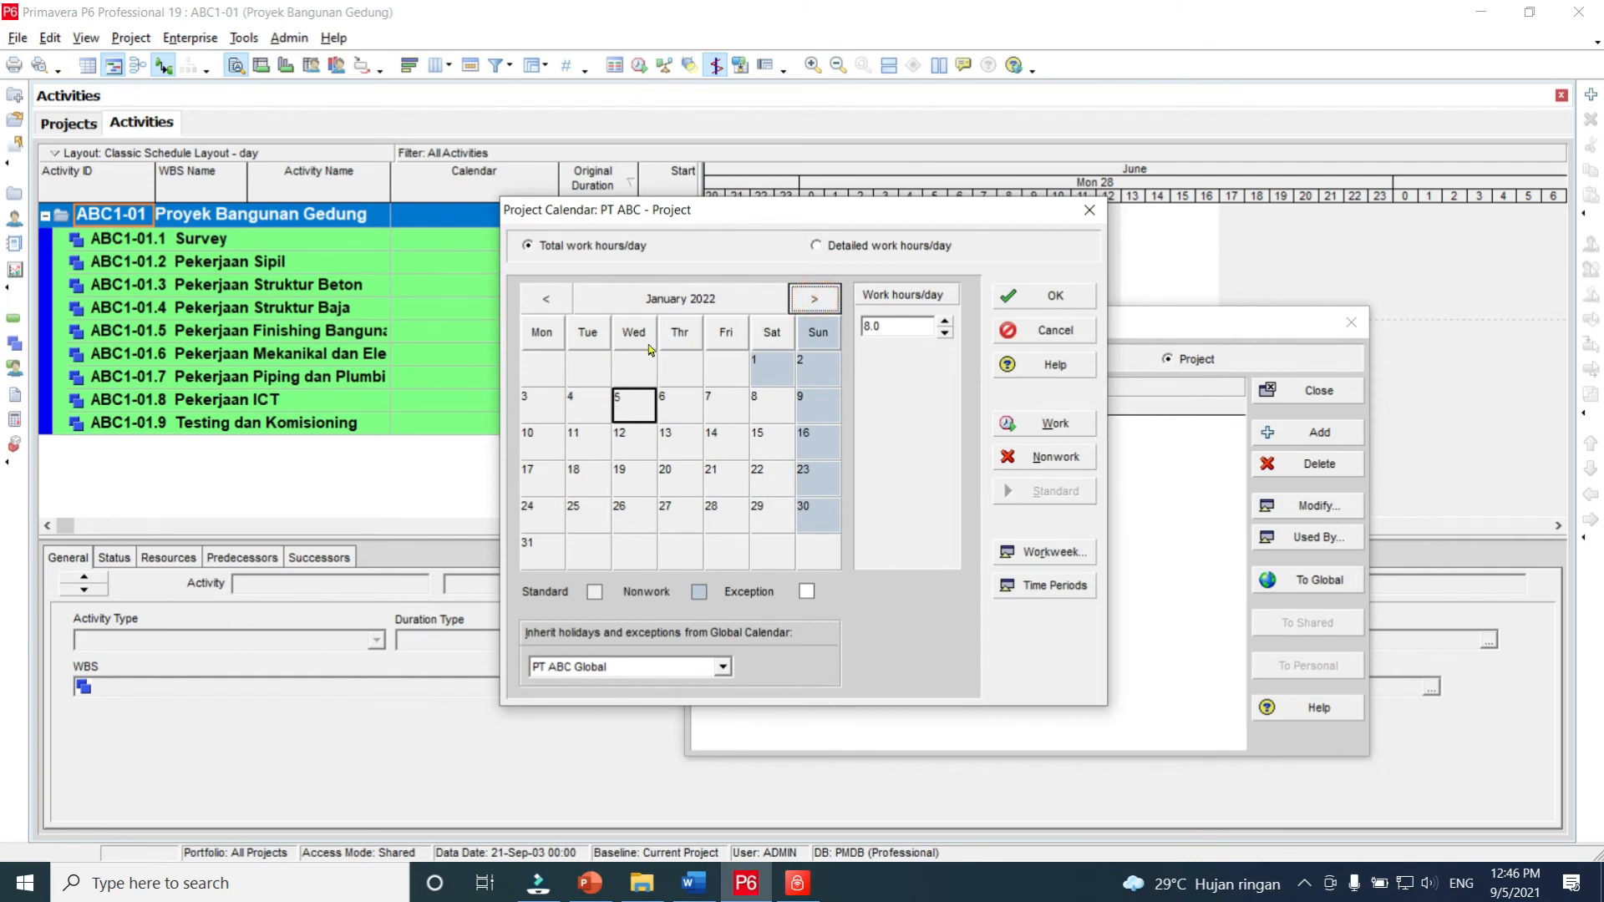
# Step: Switch the project calendar to detailed work hours per day and check the hourly schedule of 3 to 8 January 2022
pyautogui.click(855, 248)
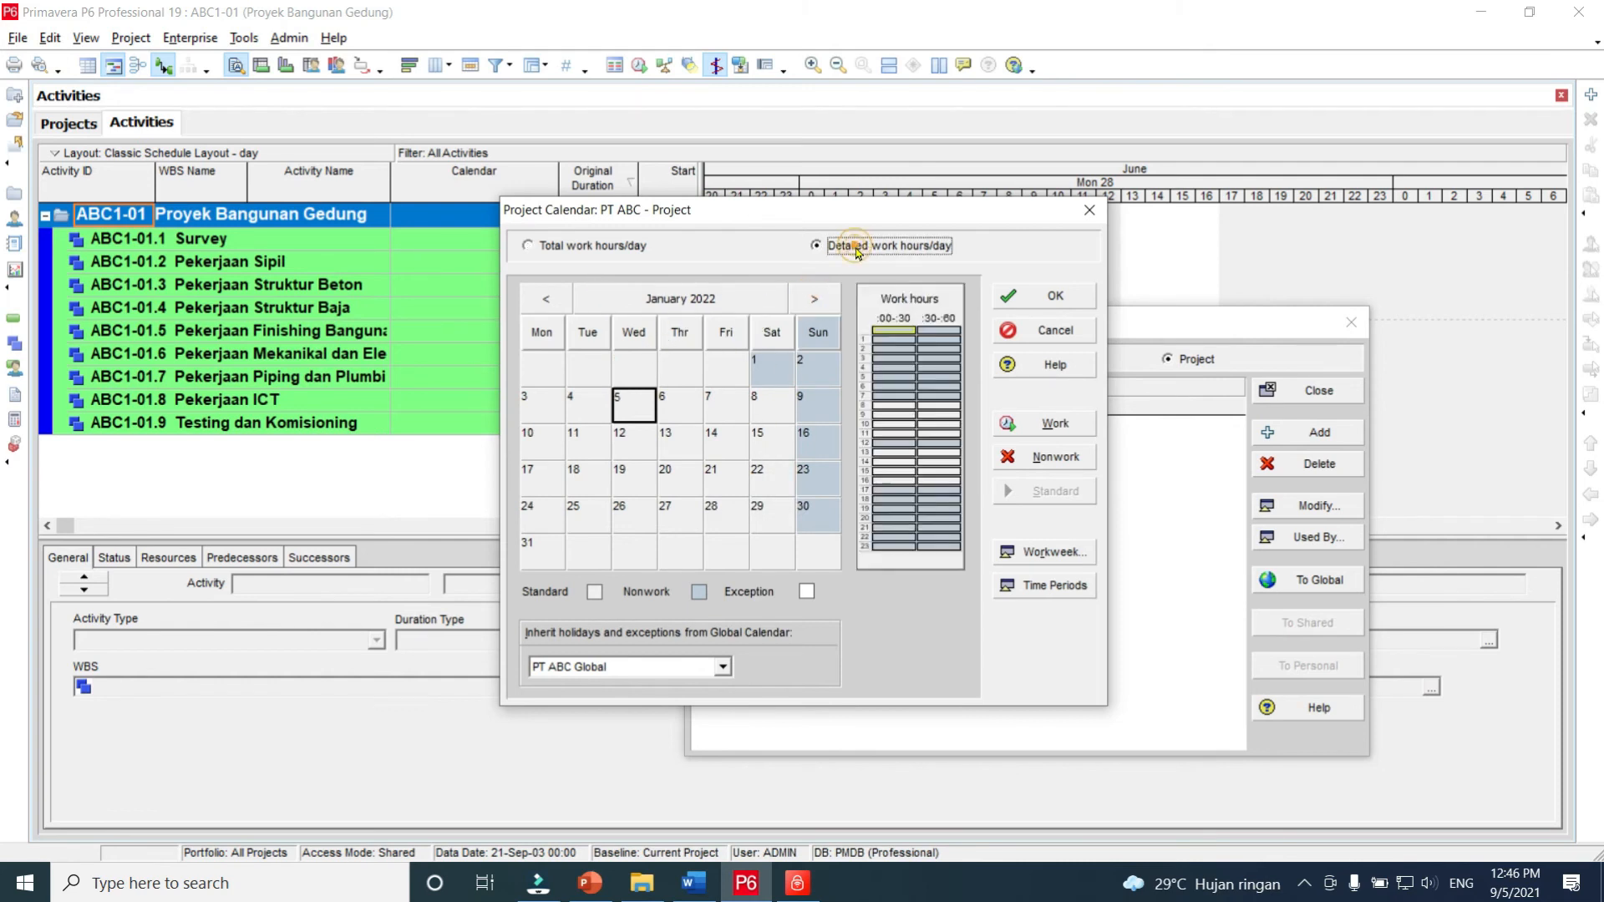
pyautogui.click(541, 403)
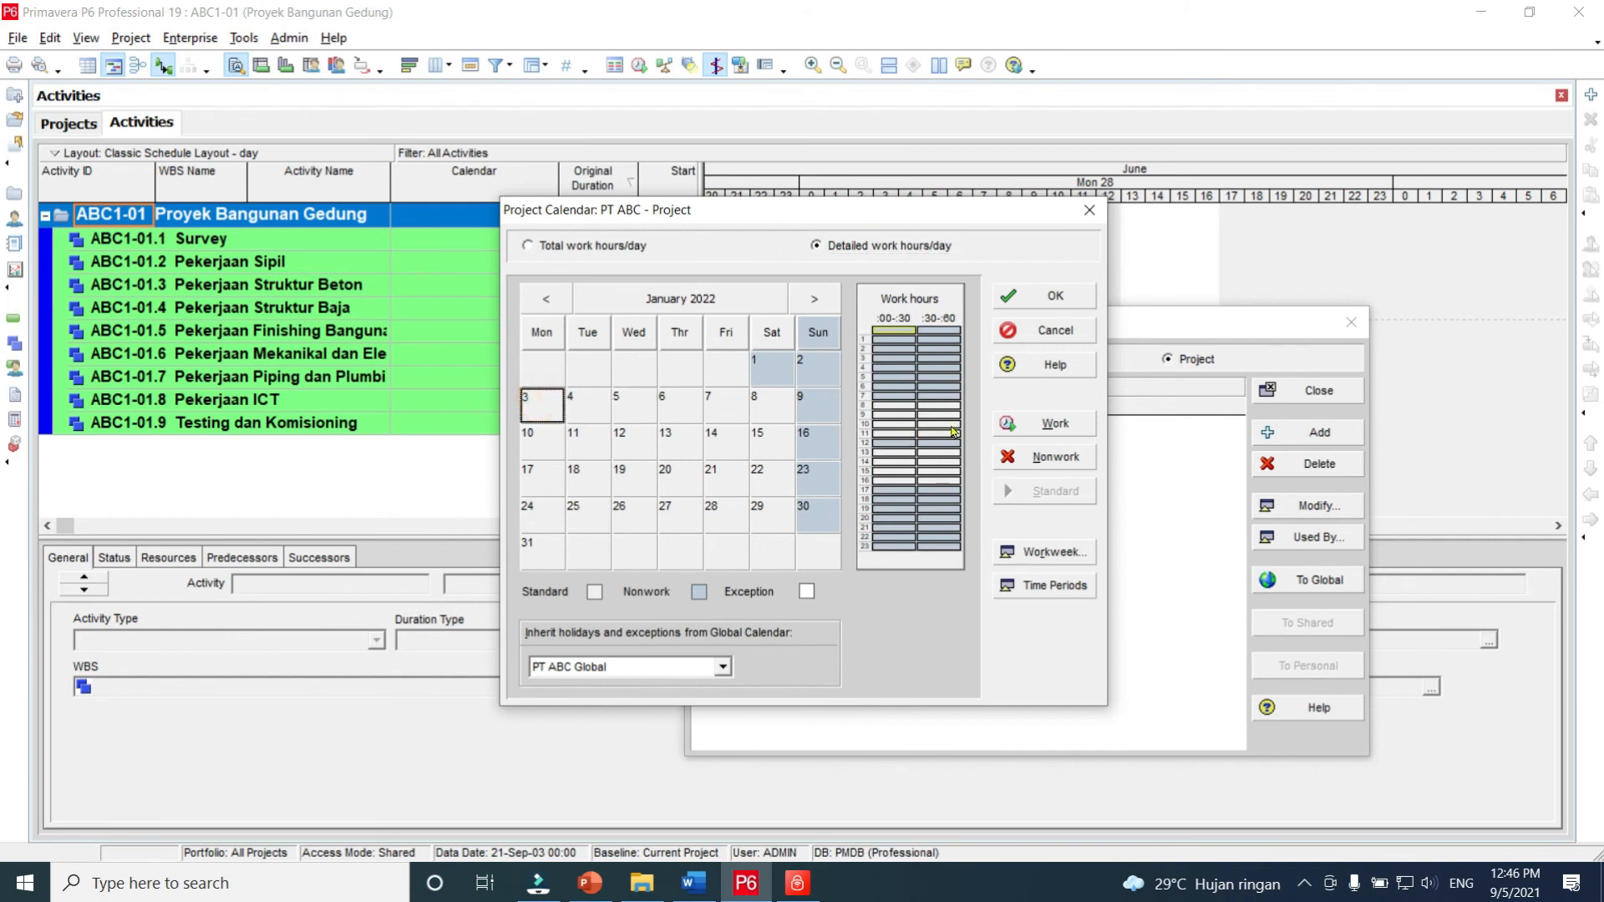
pyautogui.click(584, 409)
pyautogui.click(634, 405)
pyautogui.click(673, 407)
pyautogui.click(717, 405)
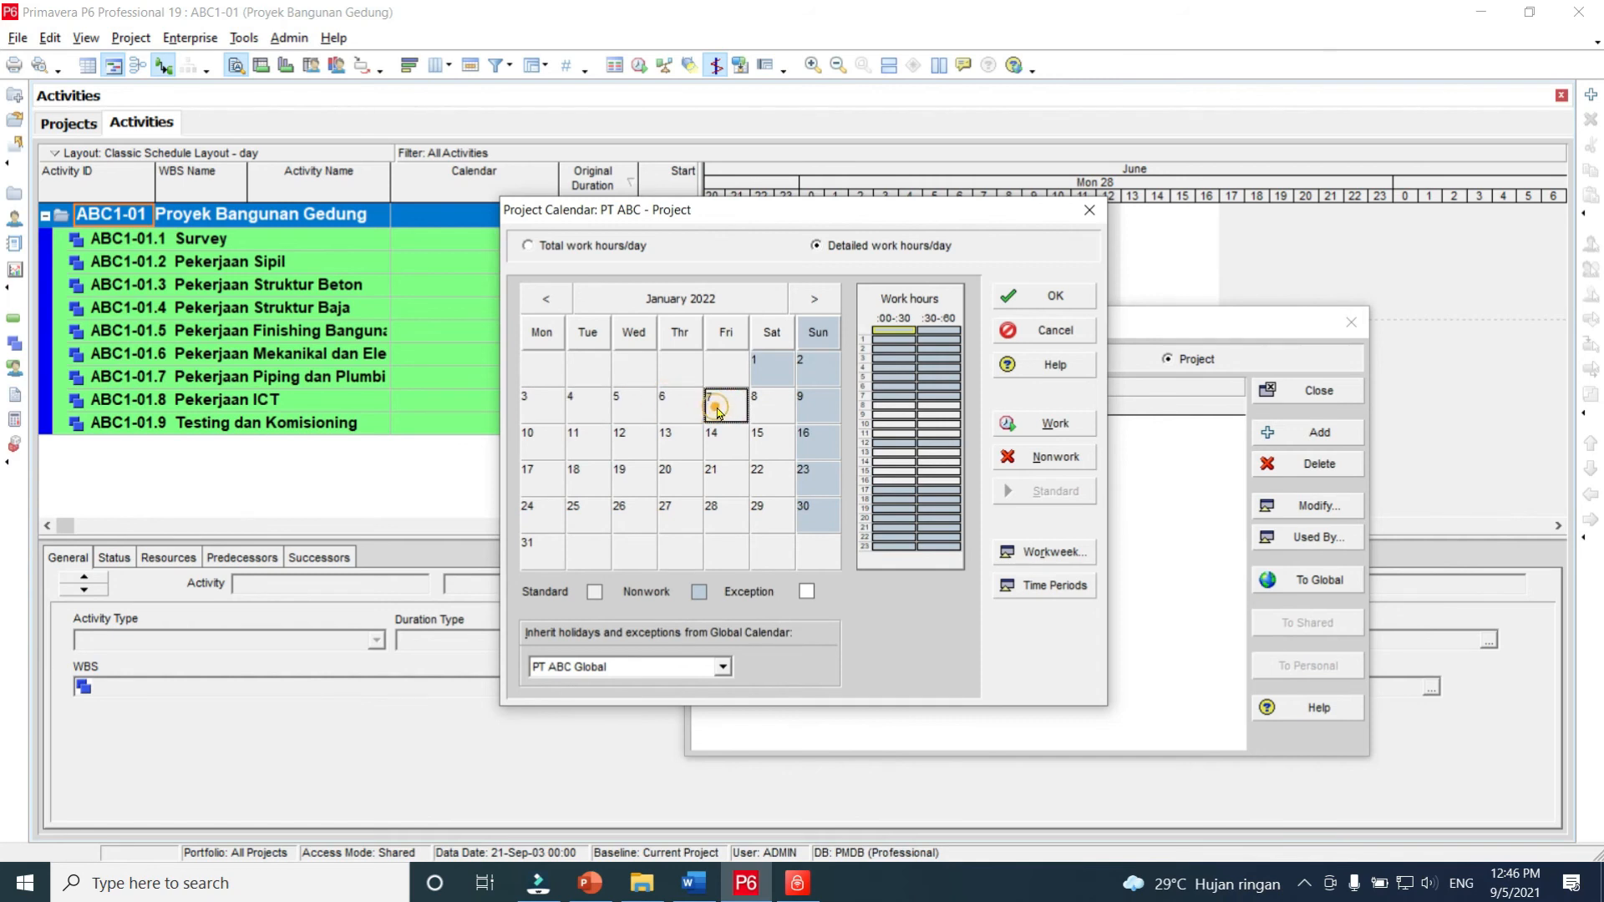
pyautogui.click(770, 411)
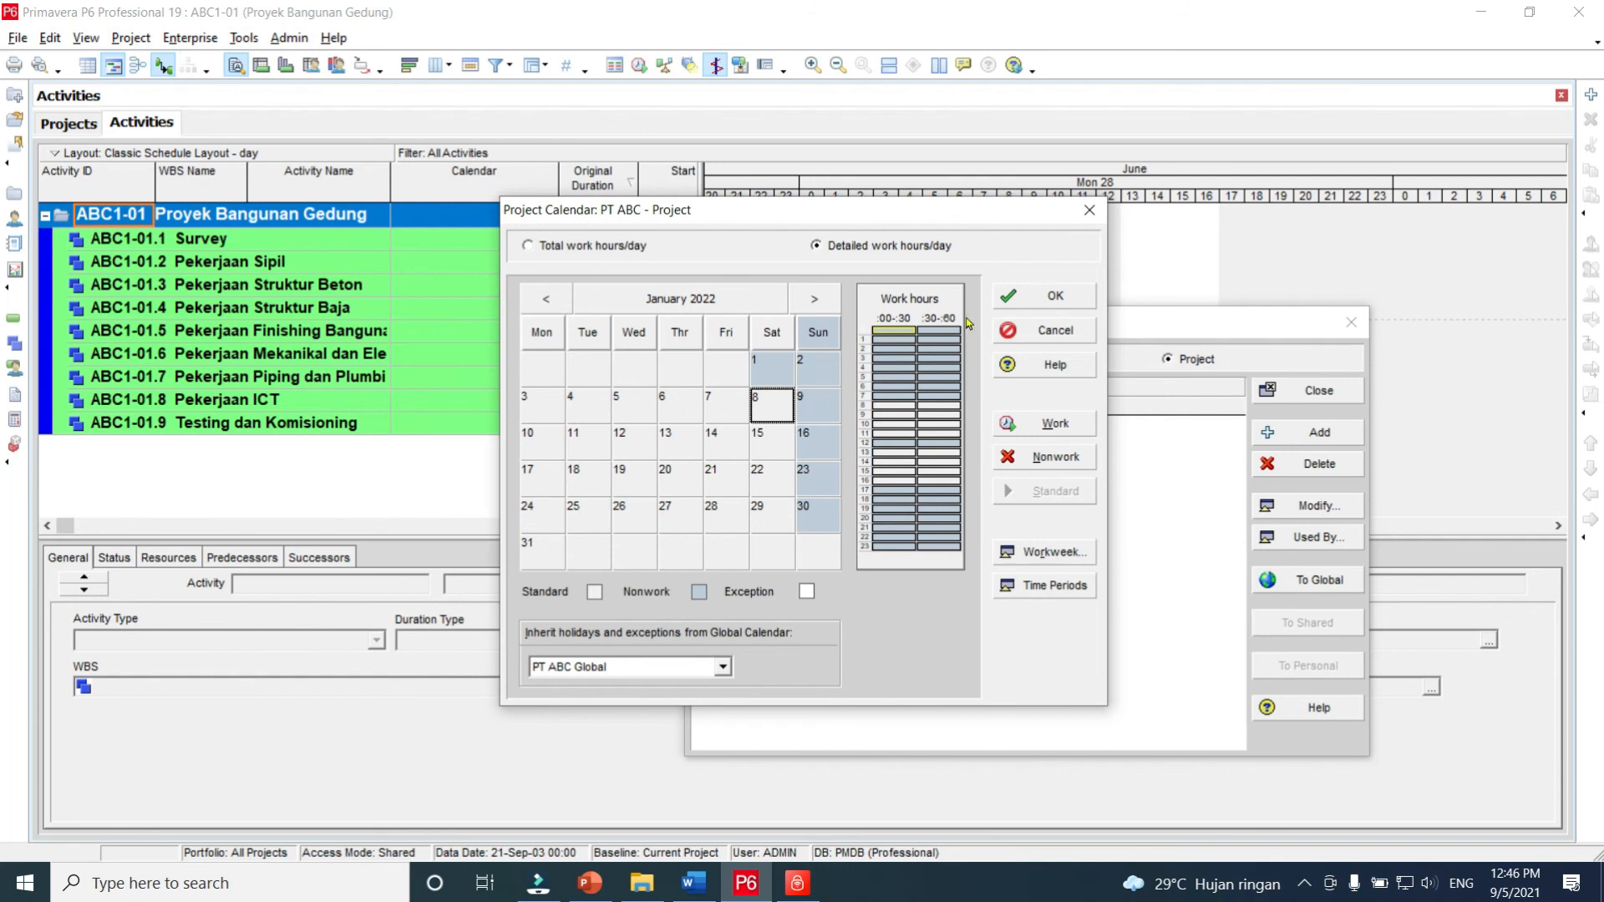
# Step: Accept the PT ABC - Project calendar, closing the calendar list, and switch to Word
pyautogui.click(1045, 302)
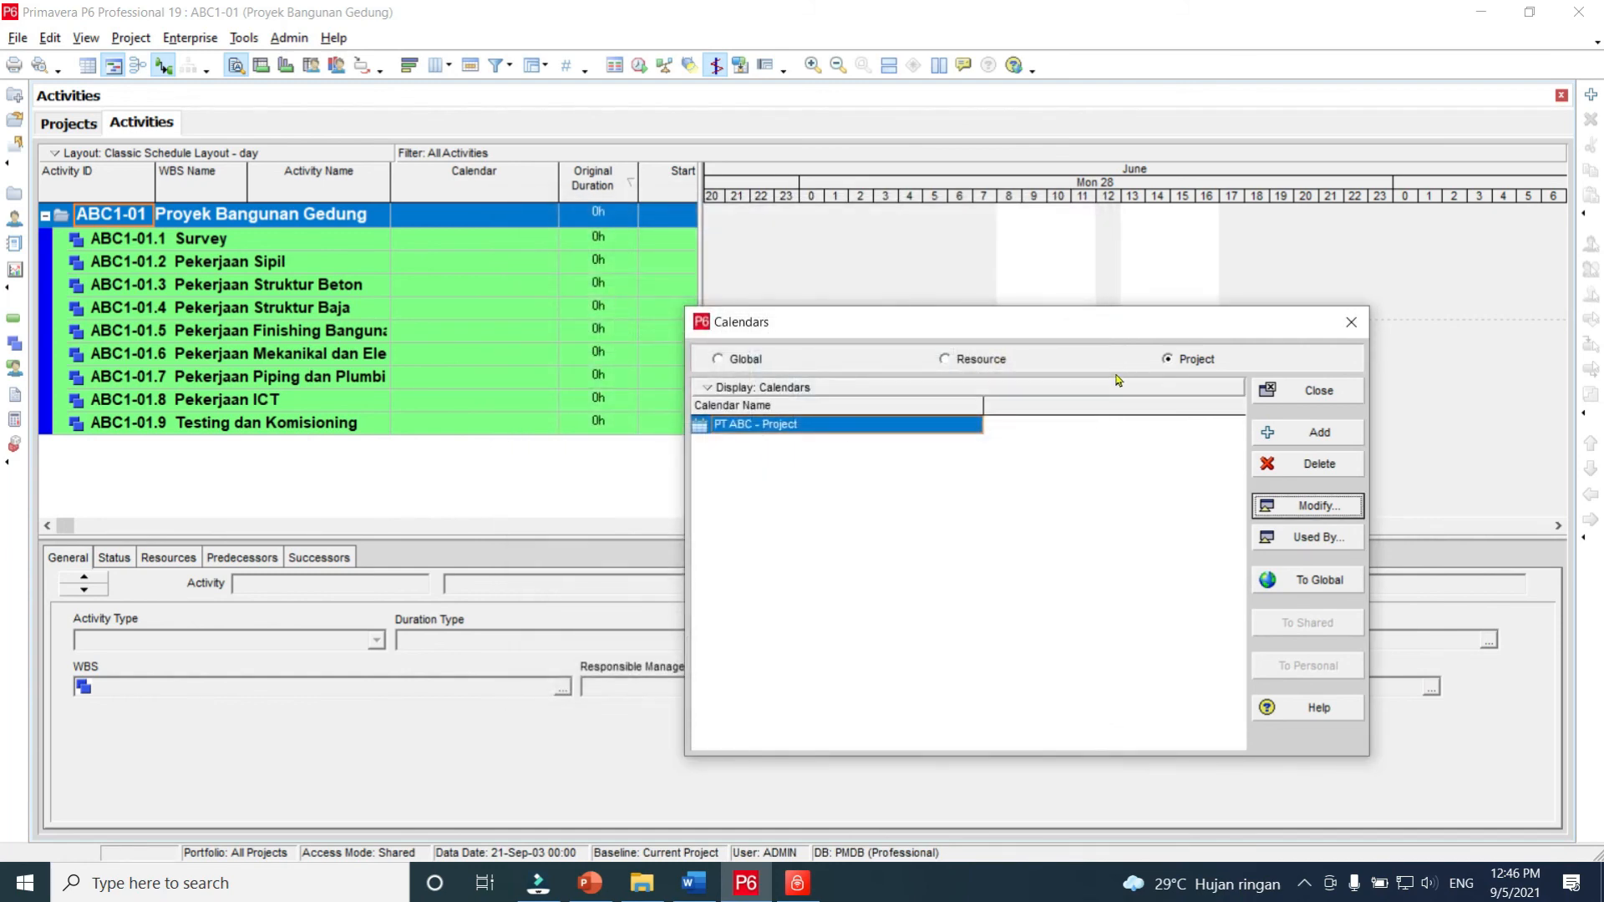
pyautogui.click(1320, 390)
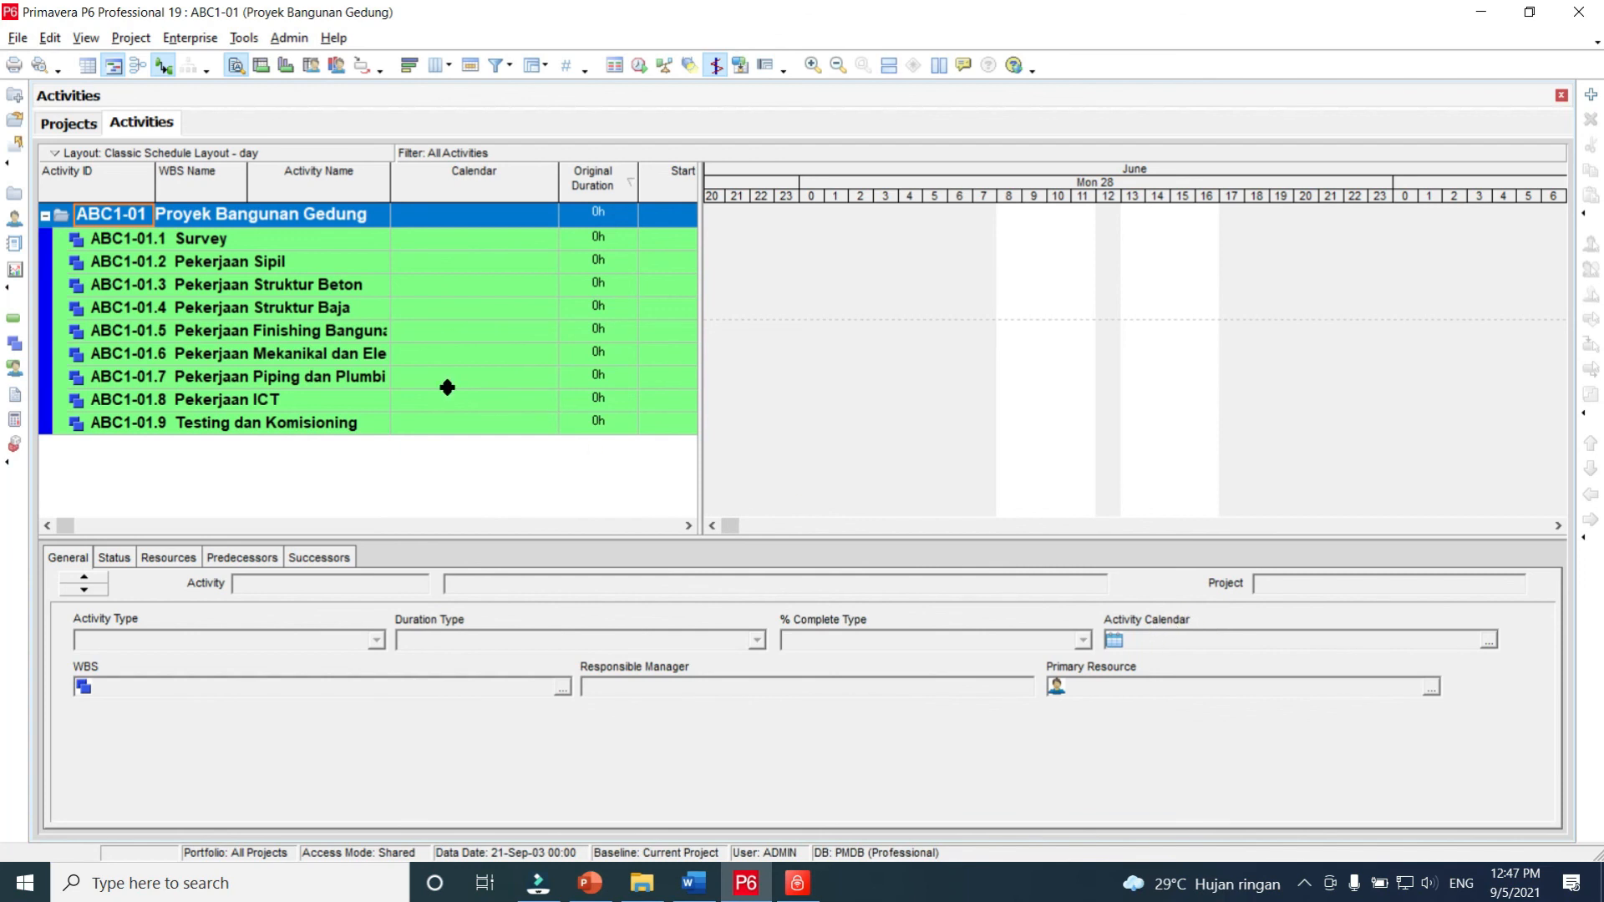
pyautogui.hotkey('alt', 'Tab')
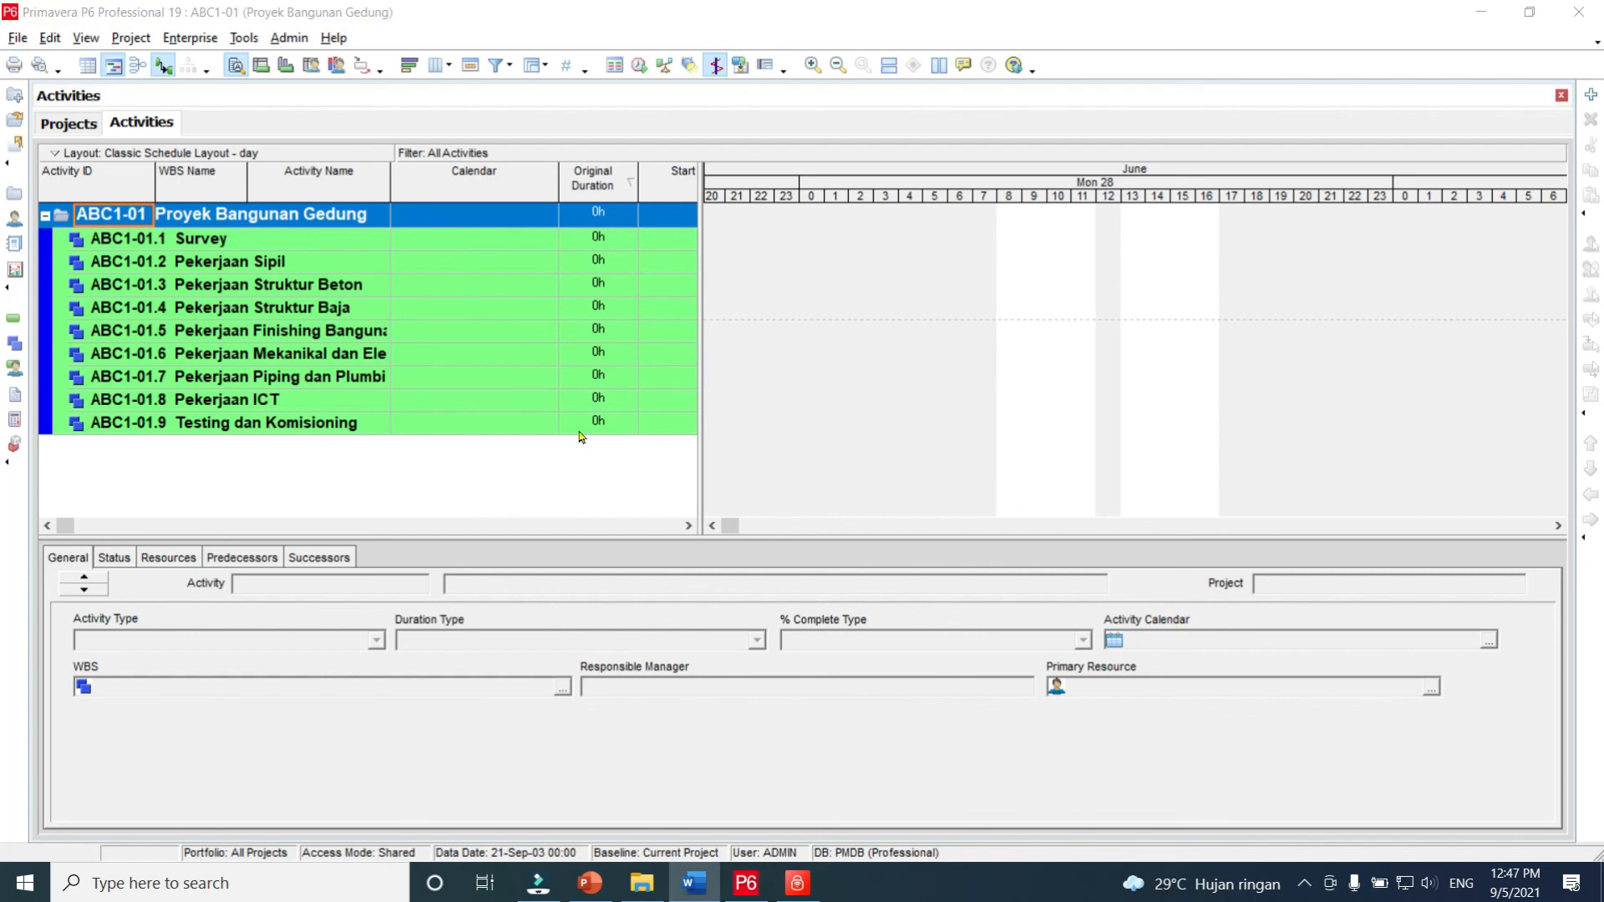